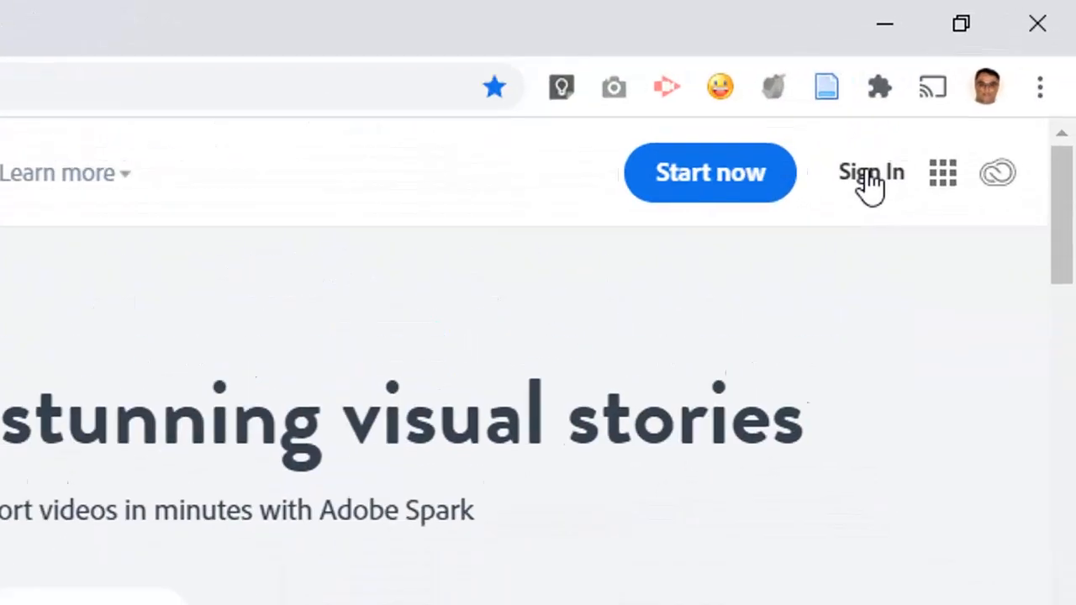
Sign in to Adobe Spark with a Google account.
click(863, 178)
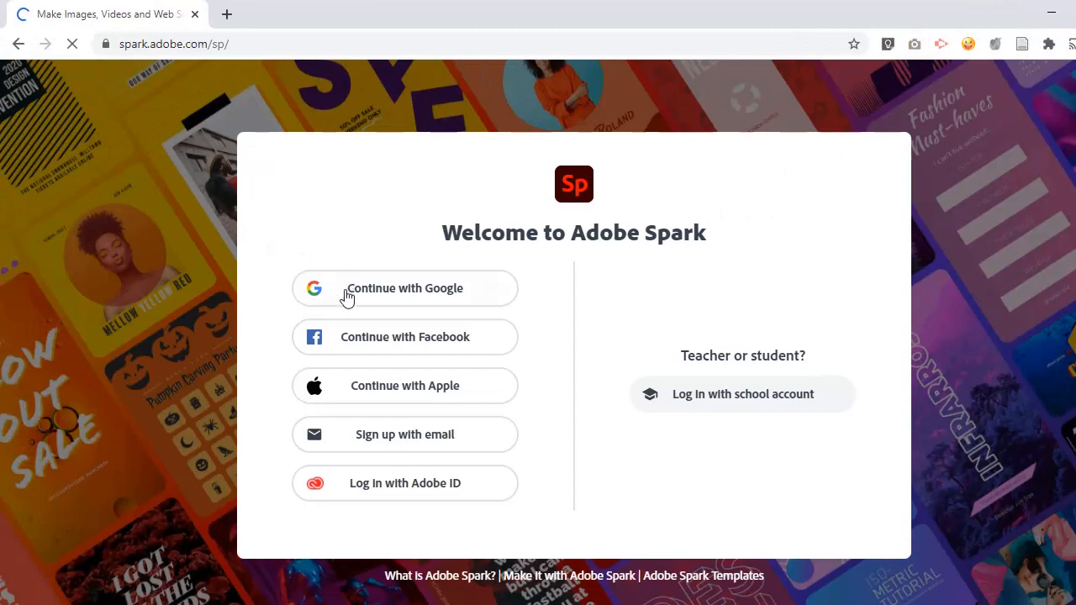
click(283, 299)
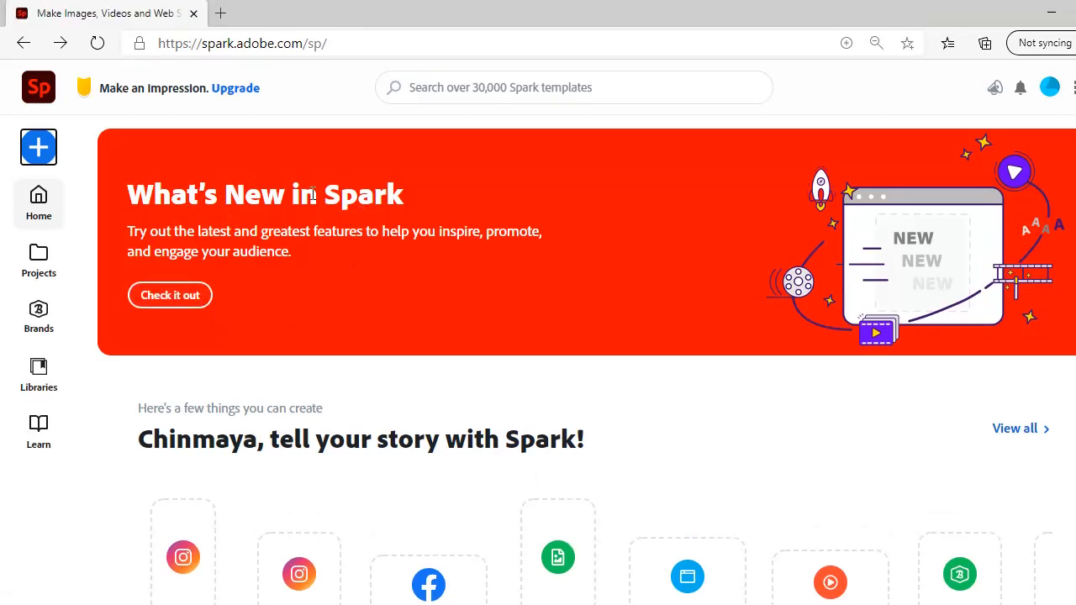
click(42, 153)
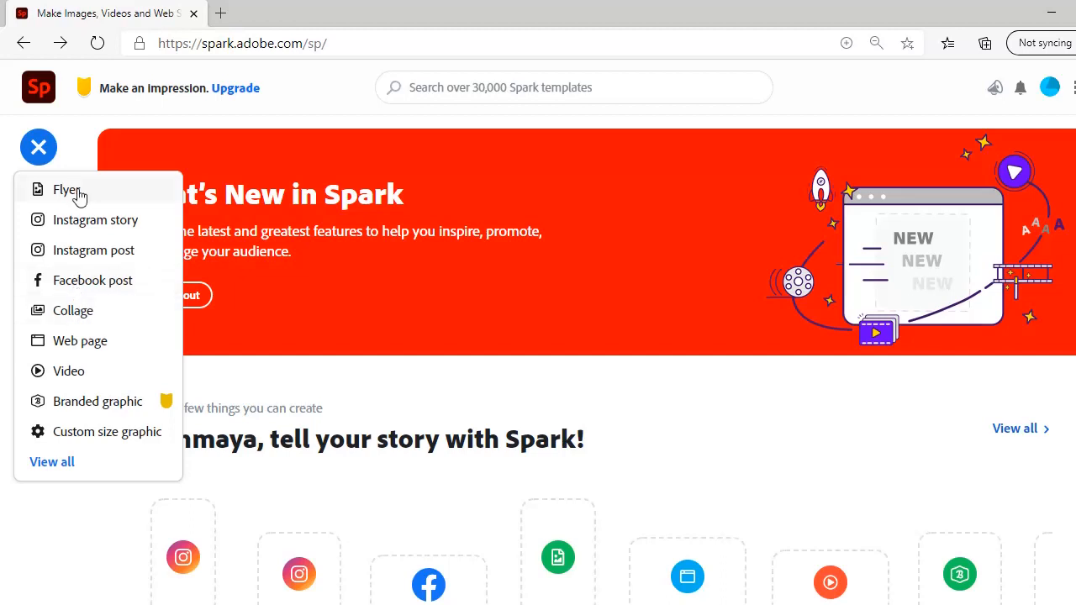
click(39, 150)
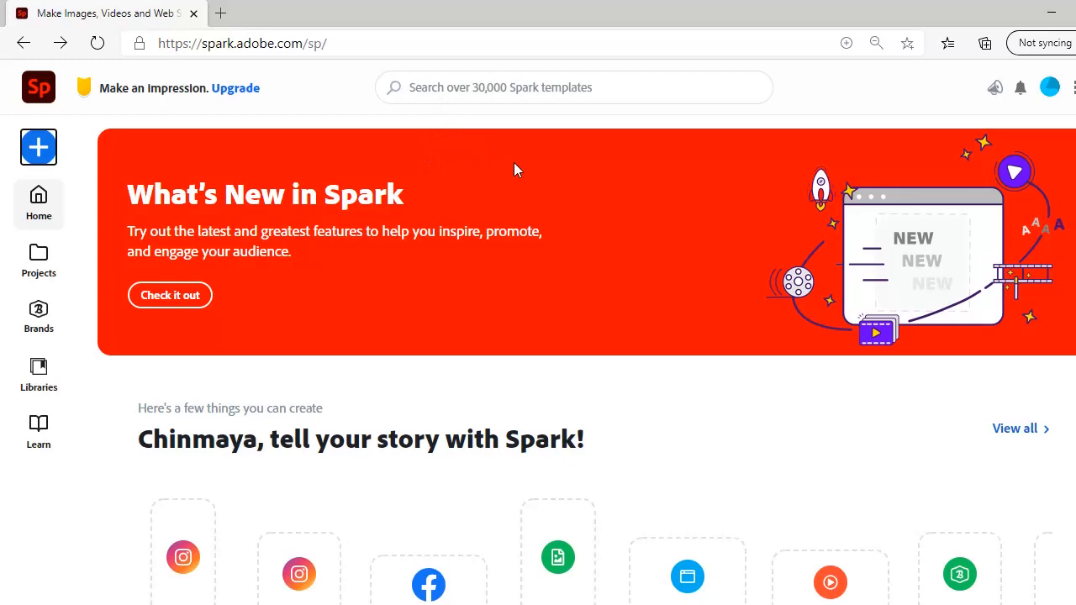
click(468, 90)
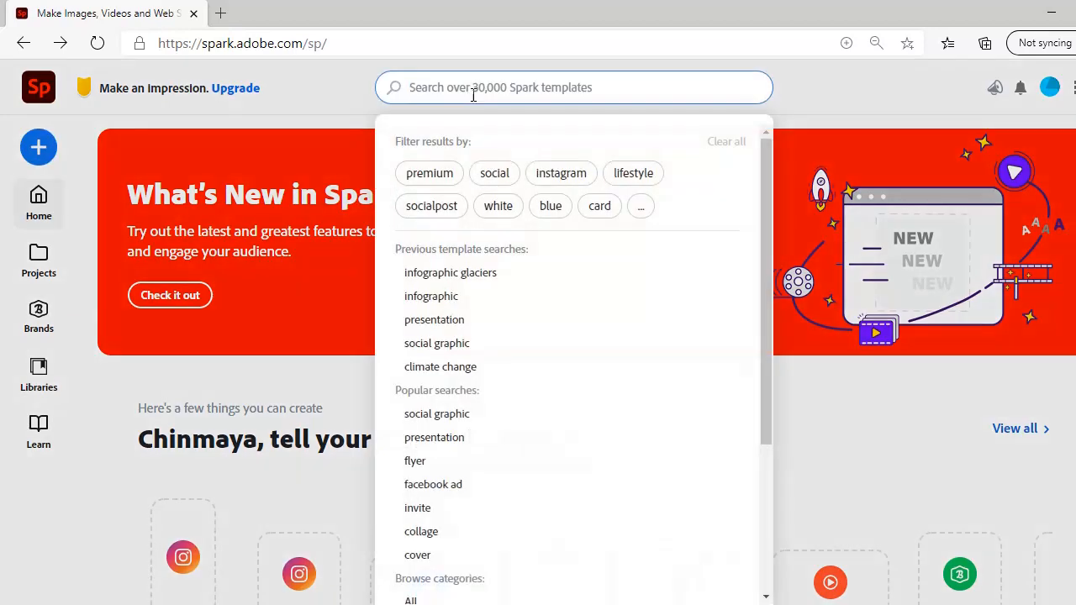
click(313, 111)
click(409, 88)
click(366, 134)
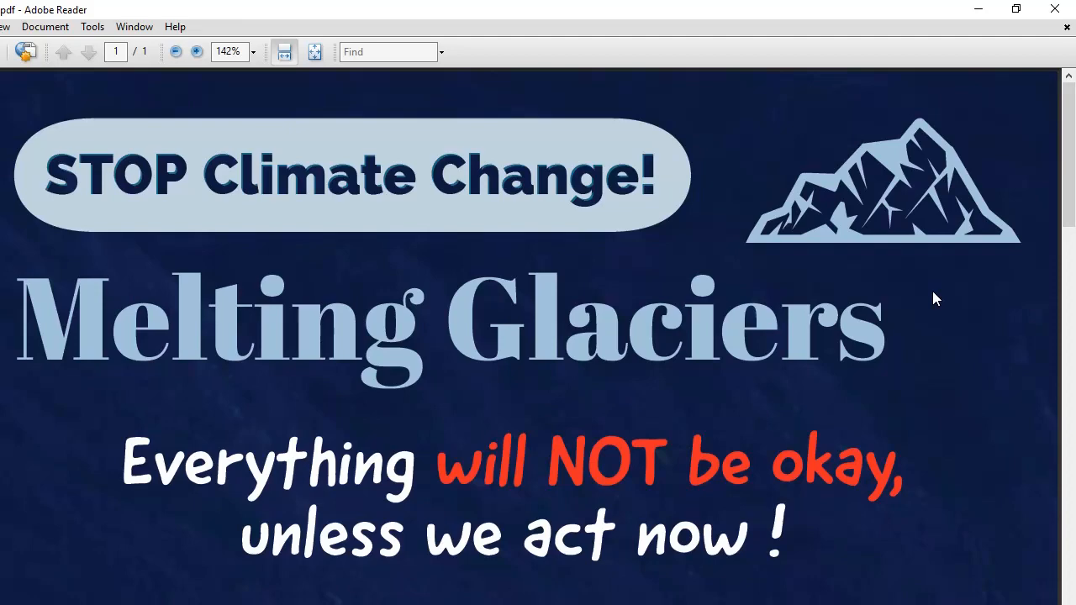
Read through the finished Melting Glaciers infographic in Adobe Reader, examining its headings, statistics, pictures and QR code.
scroll(932, 291, down, 2)
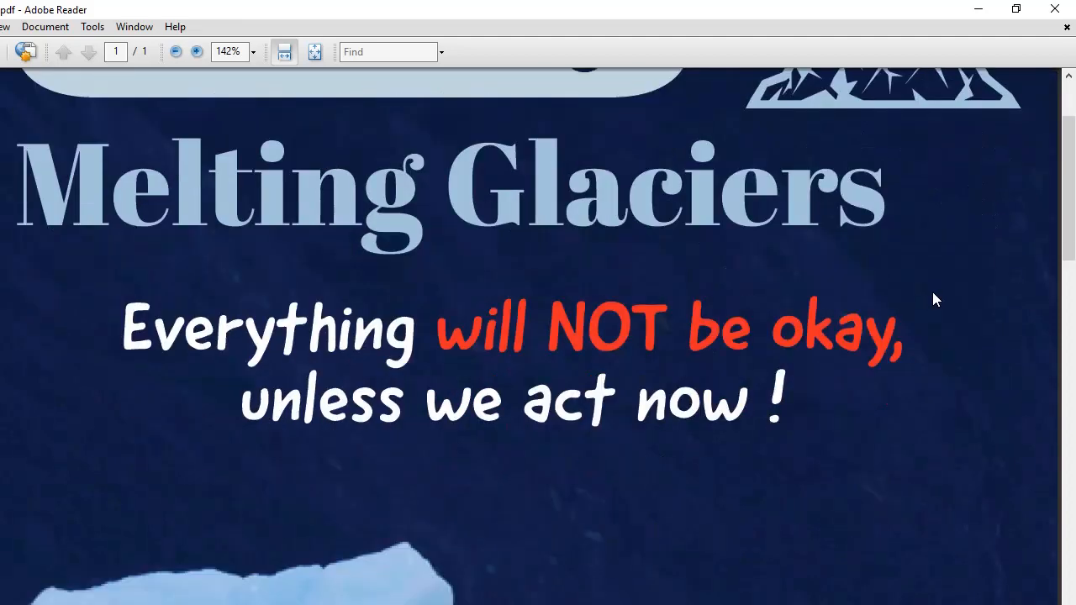
scroll(932, 292, down, 1)
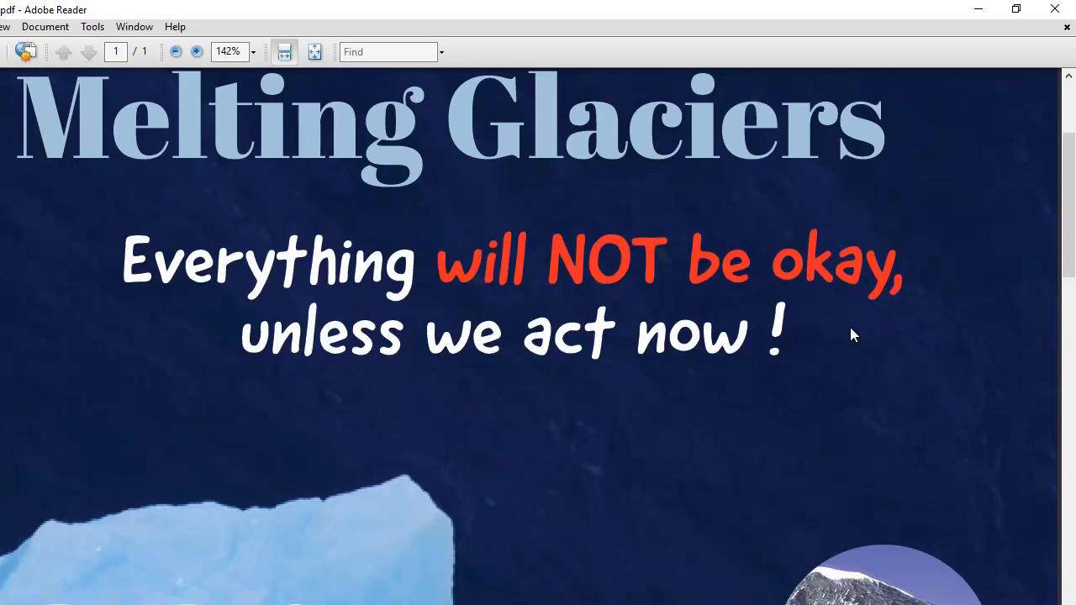
scroll(853, 328, down, 3)
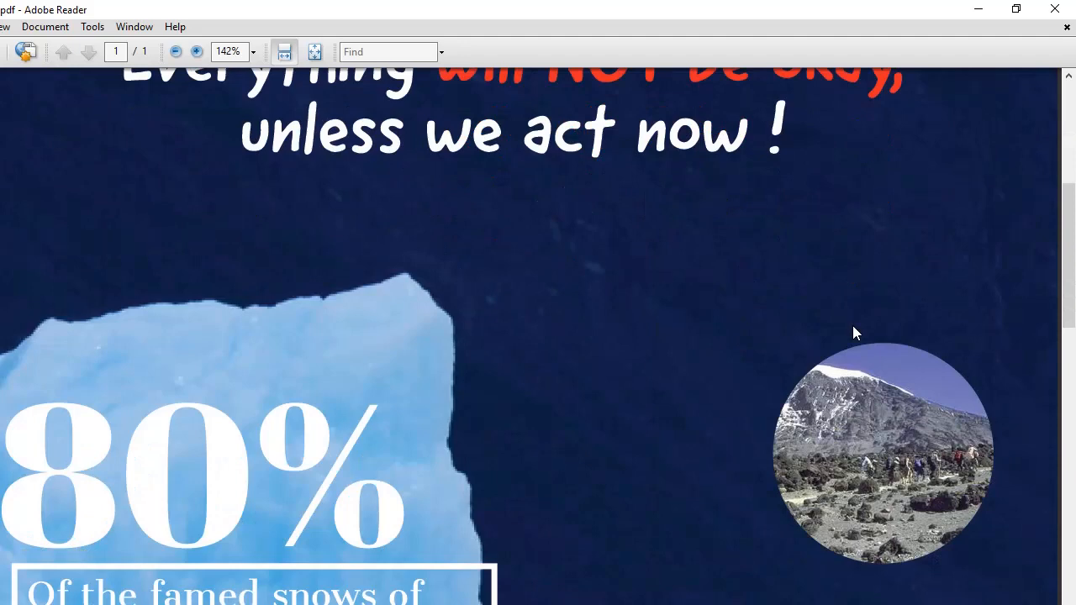
scroll(853, 328, down, 1)
scroll(702, 326, down, 1)
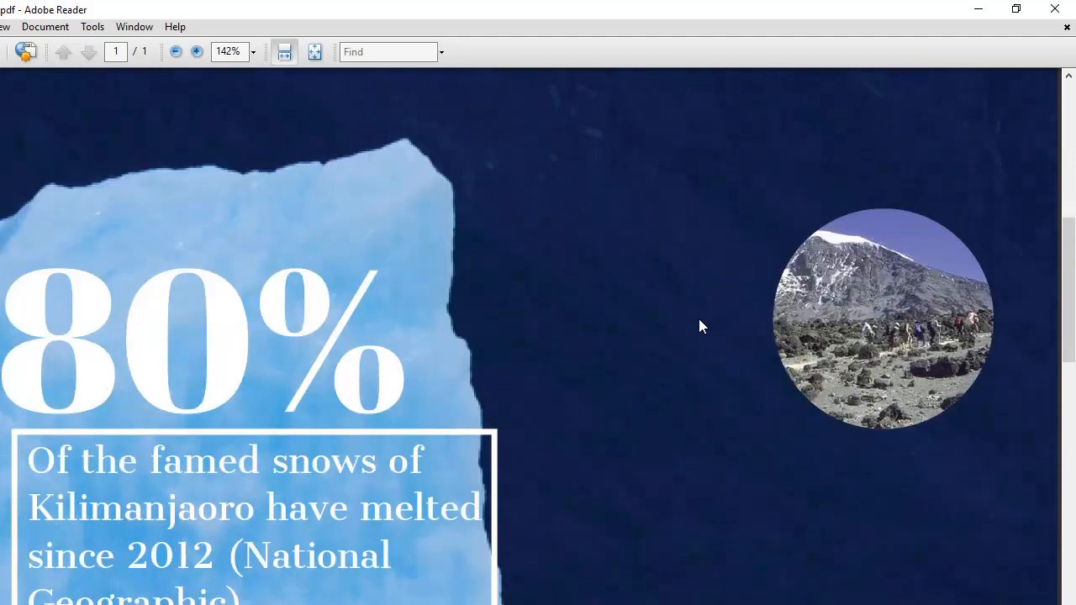
scroll(698, 325, down, 1)
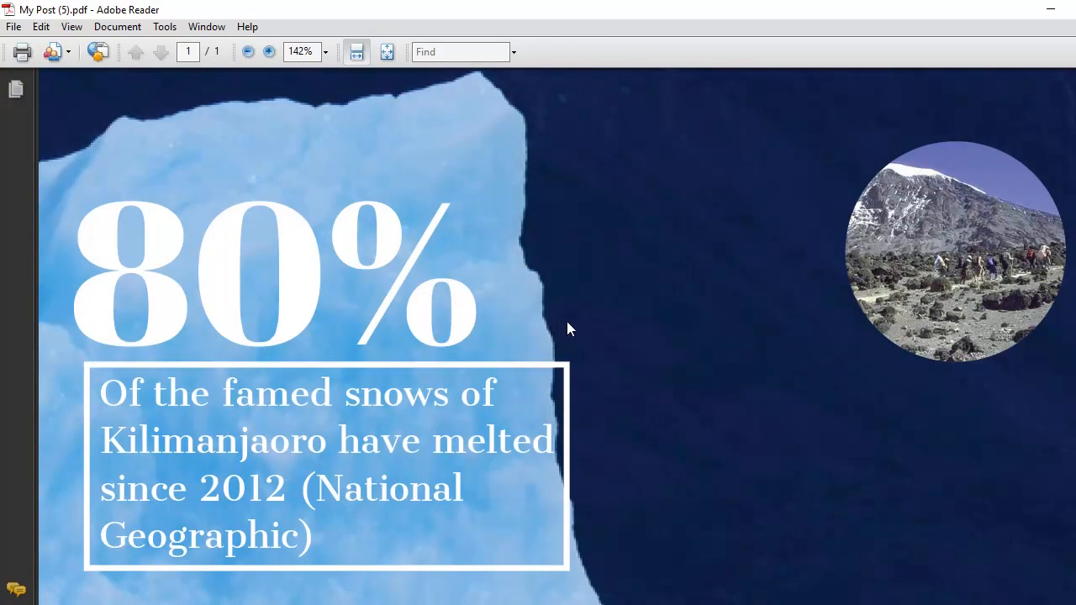
scroll(578, 327, down, 1)
scroll(580, 330, down, 1)
scroll(579, 330, down, 5)
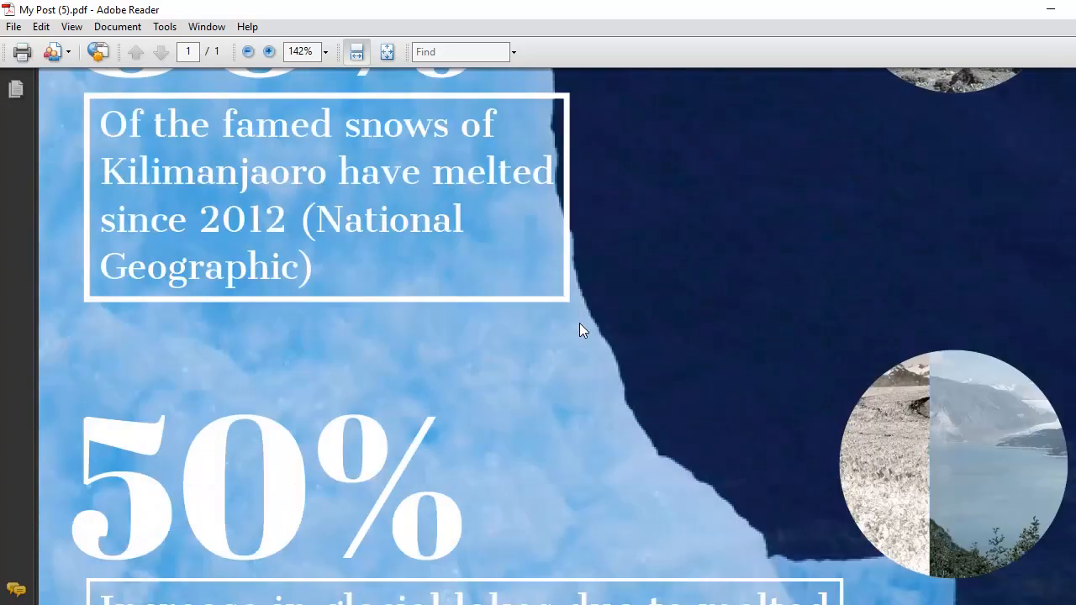
scroll(579, 323, down, 6)
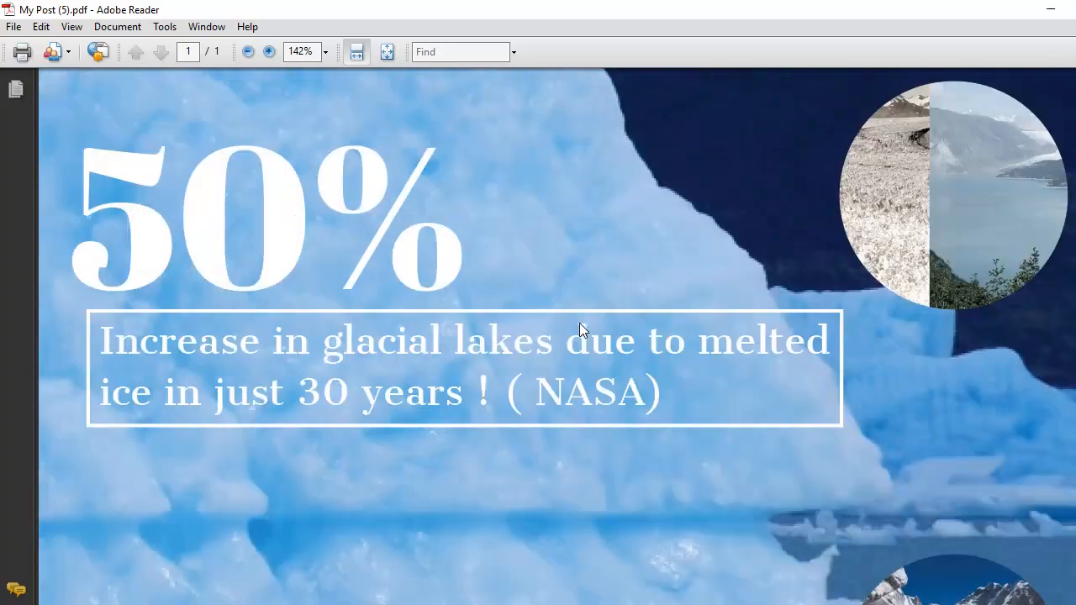
scroll(581, 329, down, 2)
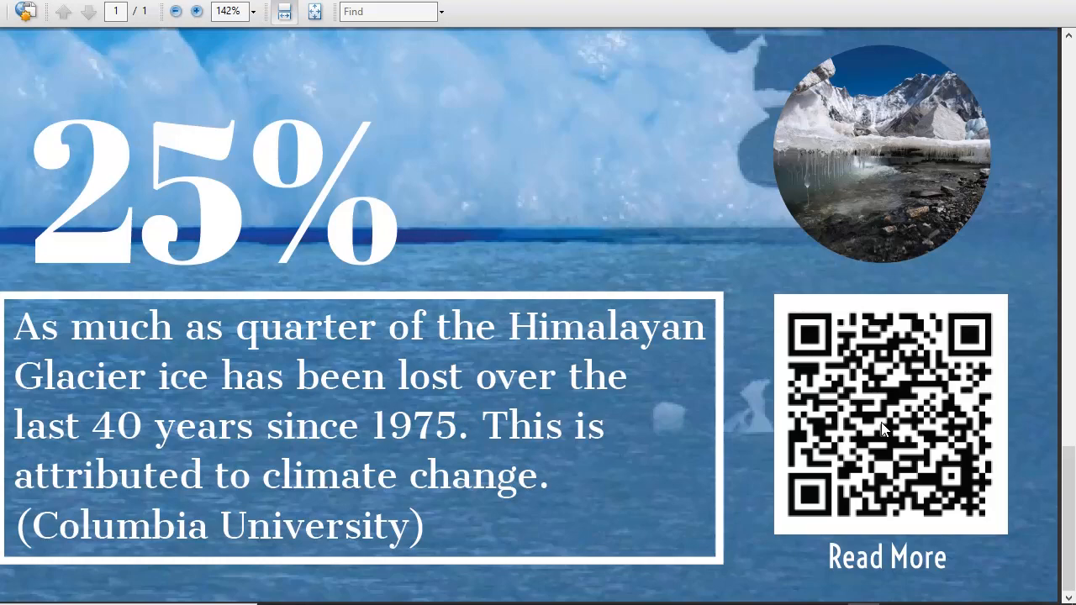
scroll(881, 429, up, 15)
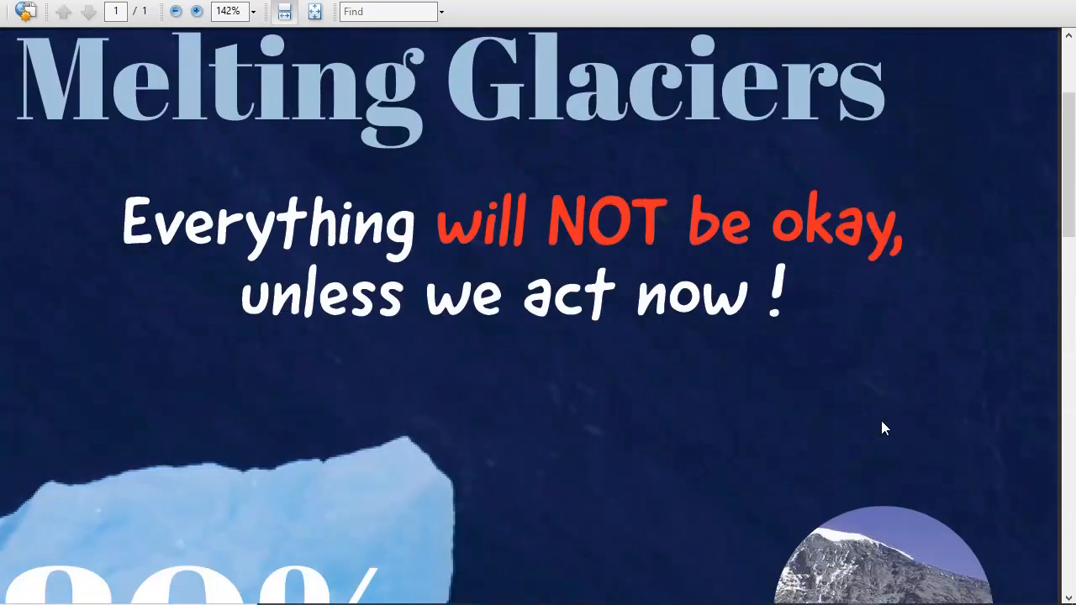
scroll(881, 429, up, 3)
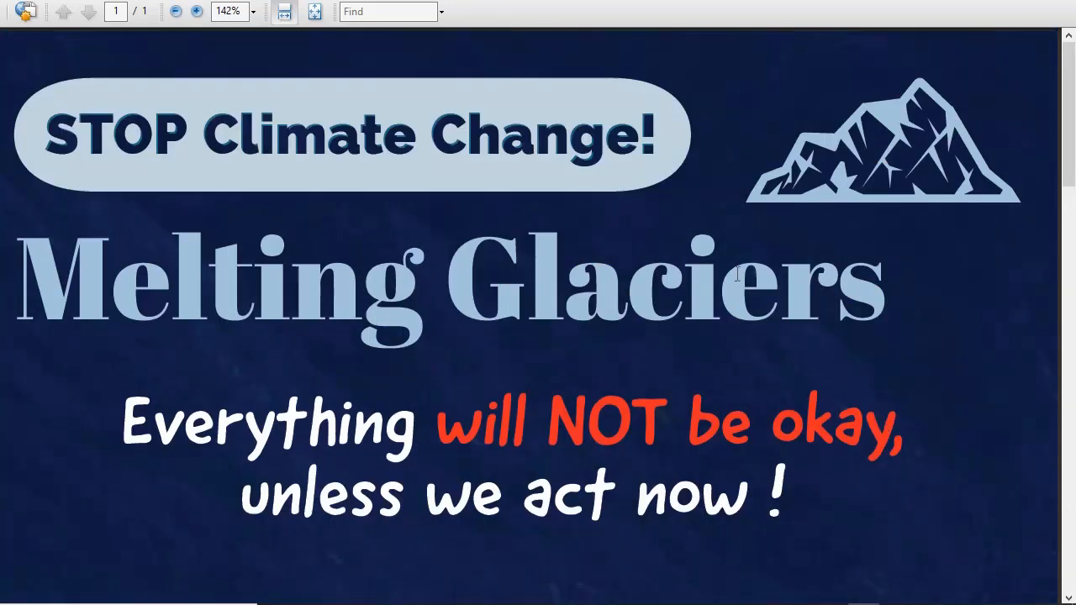
scroll(637, 266, down, 1)
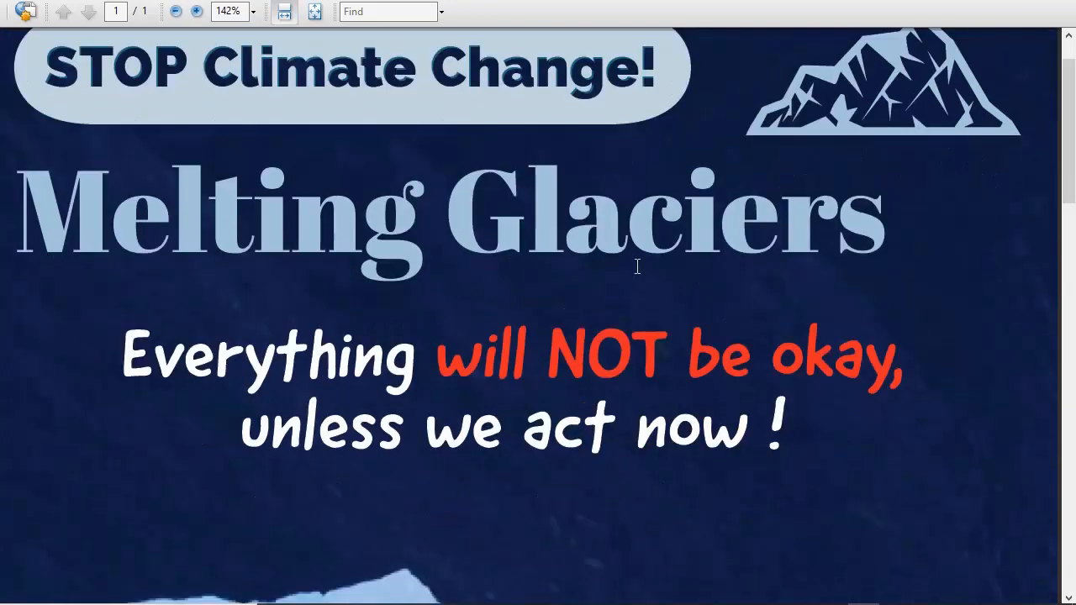
scroll(637, 267, down, 2)
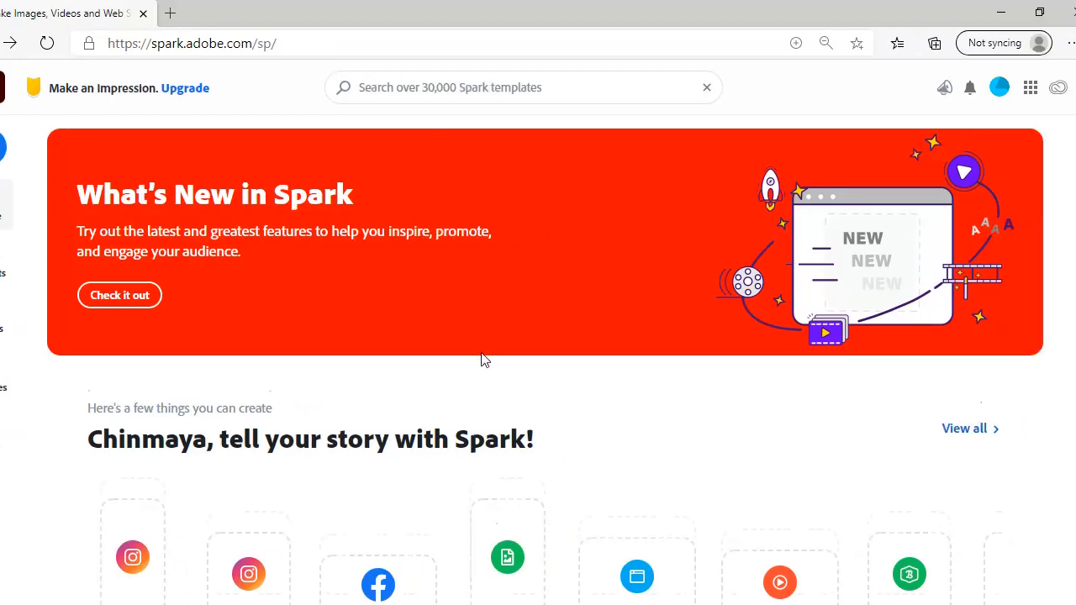
Switch back to Adobe Spark and search the templates for "infographic".
scroll(483, 359, down, 5)
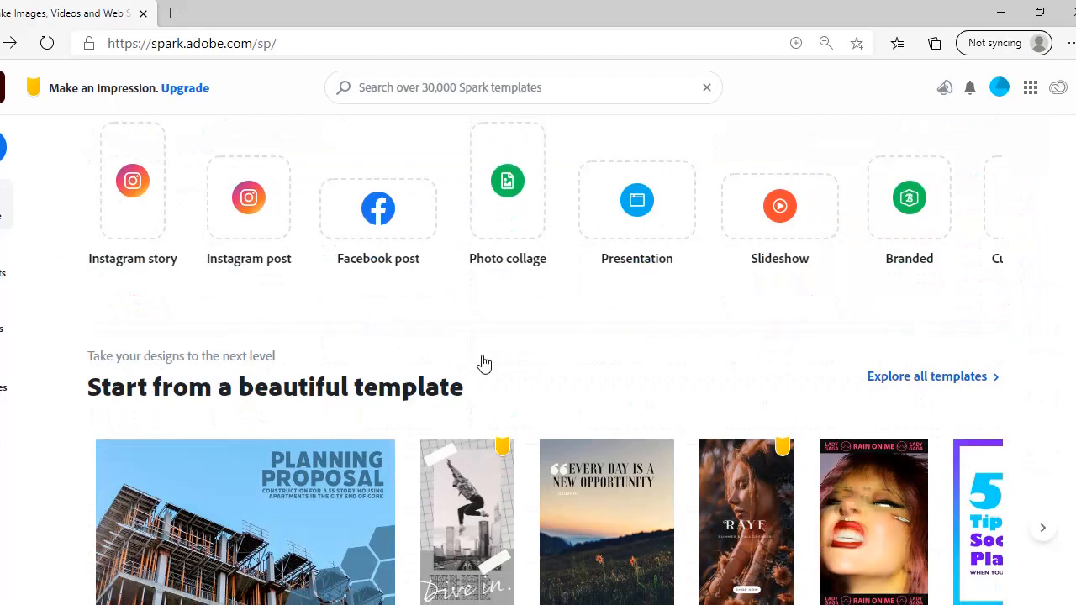
scroll(484, 363, down, 2)
scroll(481, 354, down, 3)
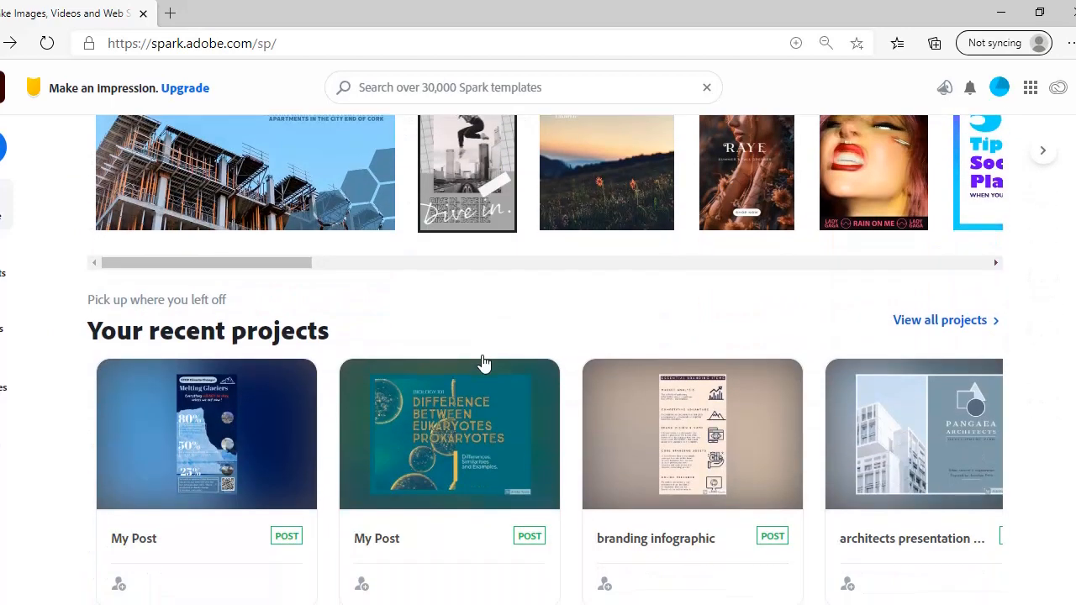
scroll(482, 354, up, 3)
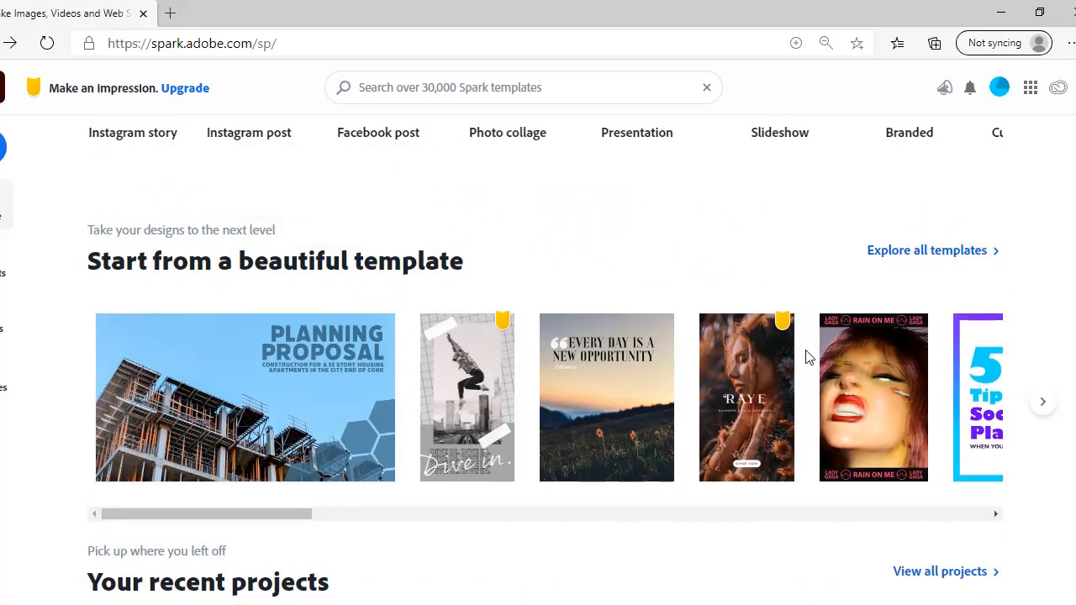
scroll(806, 357, up, 6)
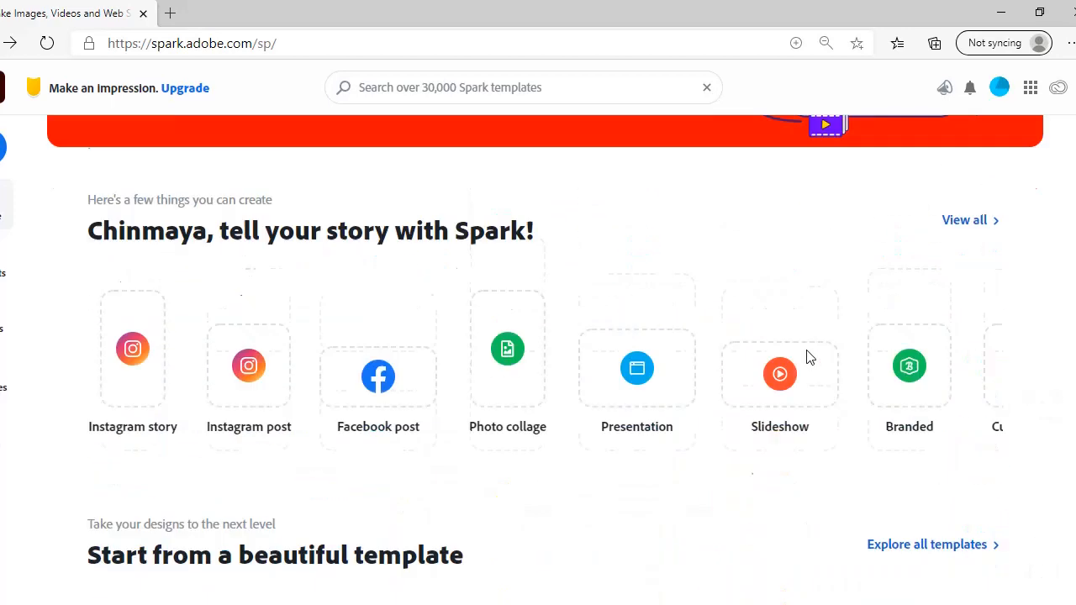
click(459, 84)
text(infographic)
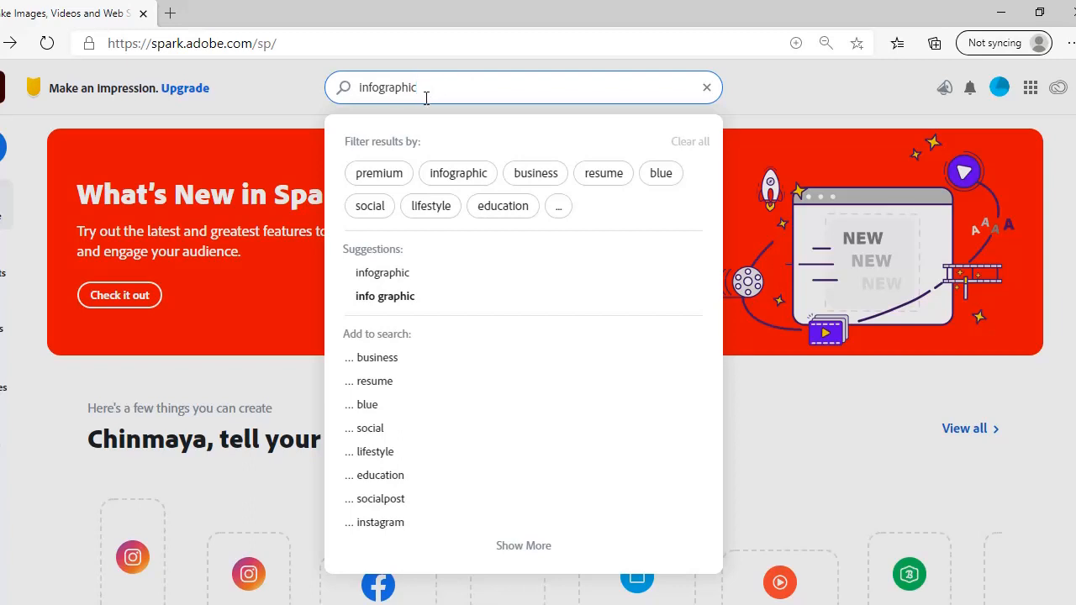
key(Return)
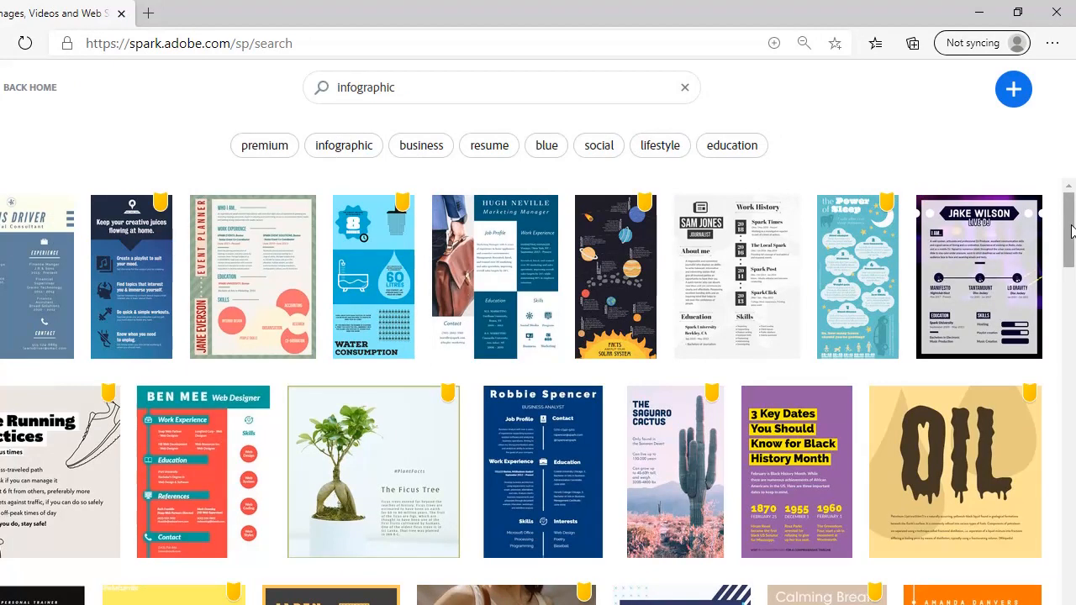
Find the Glaciers template among the infographic templates and open it for editing.
drag(1071, 231, 1070, 494)
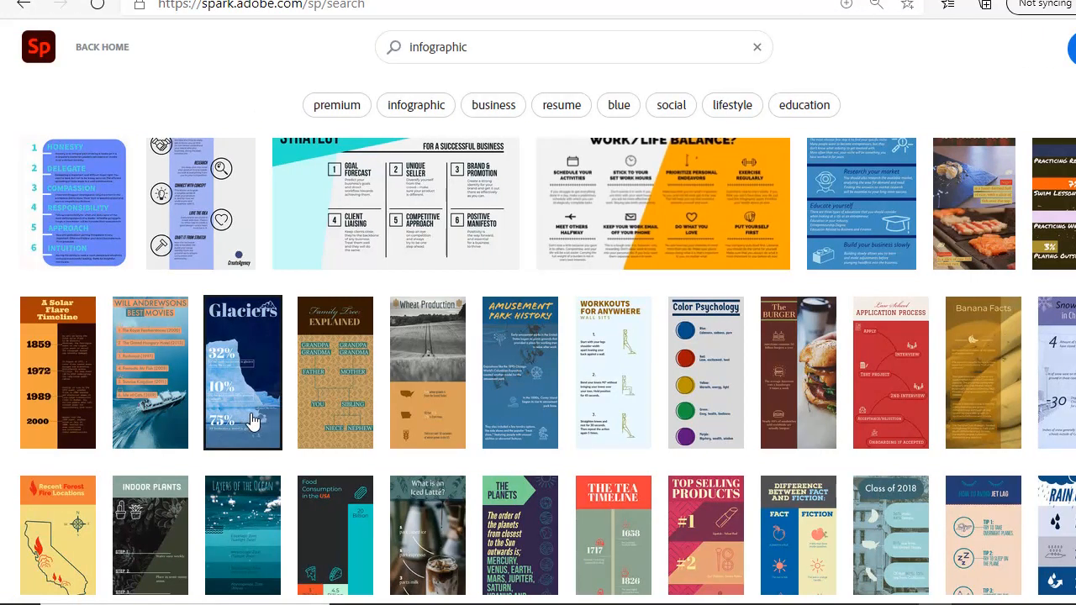
click(248, 363)
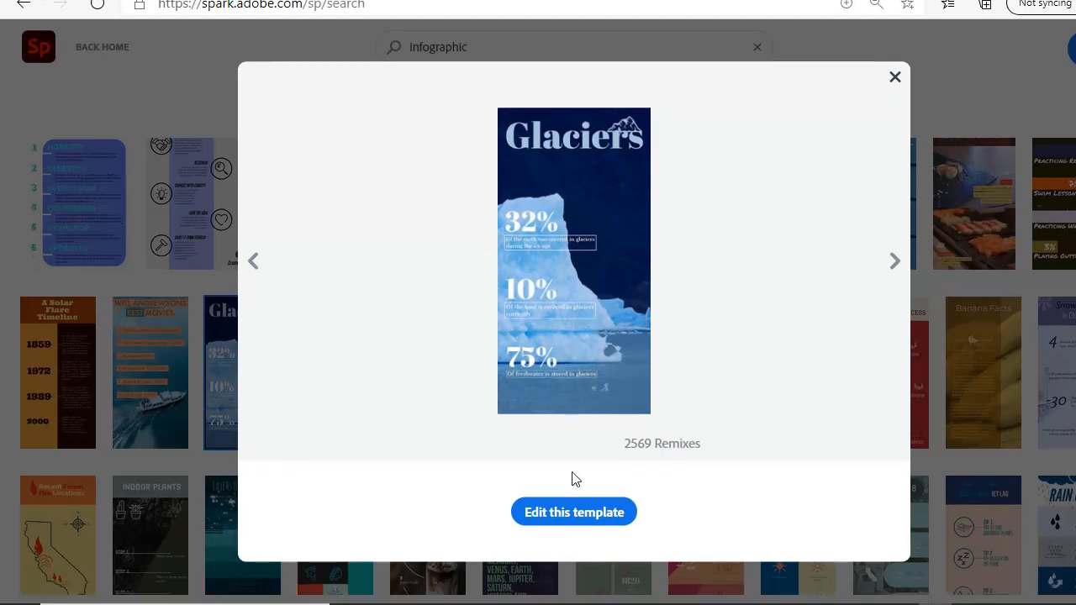
click(567, 521)
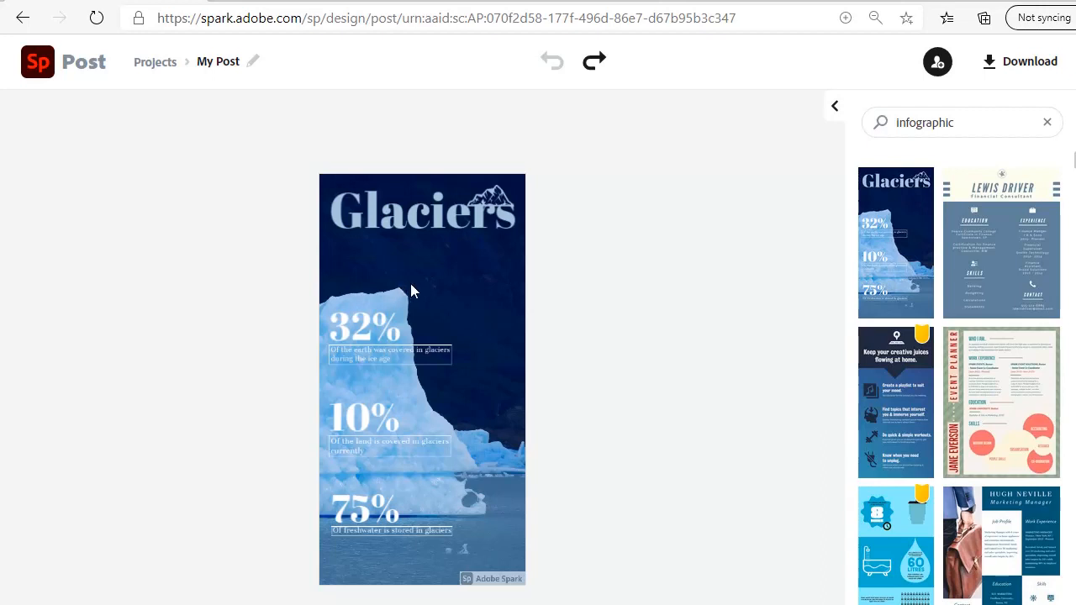
Move the "Glaciers" title down so that it sits below the mountain icon.
click(395, 226)
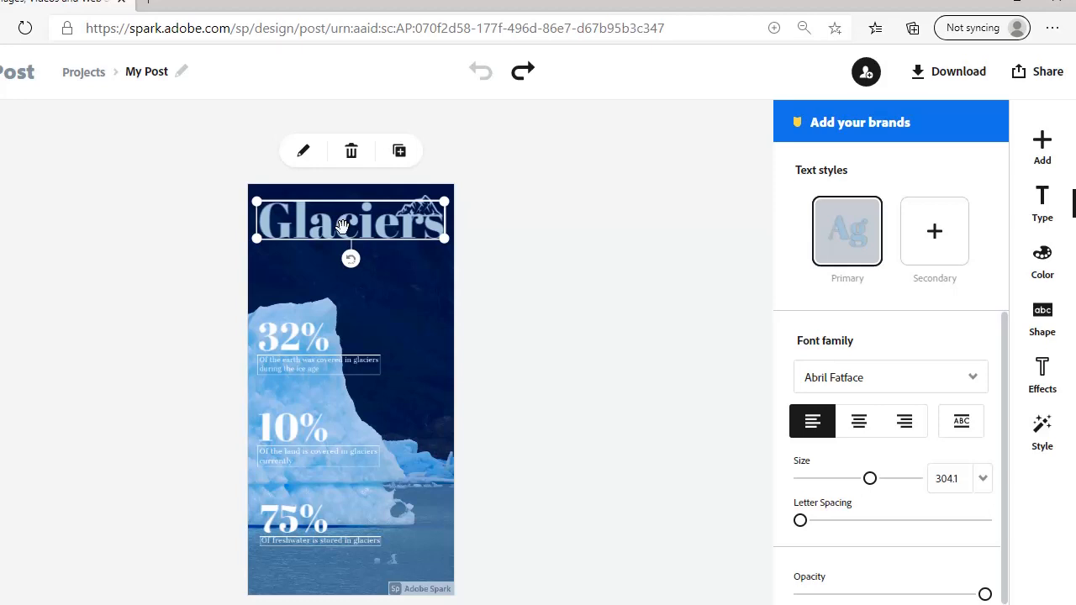
drag(343, 225, 330, 248)
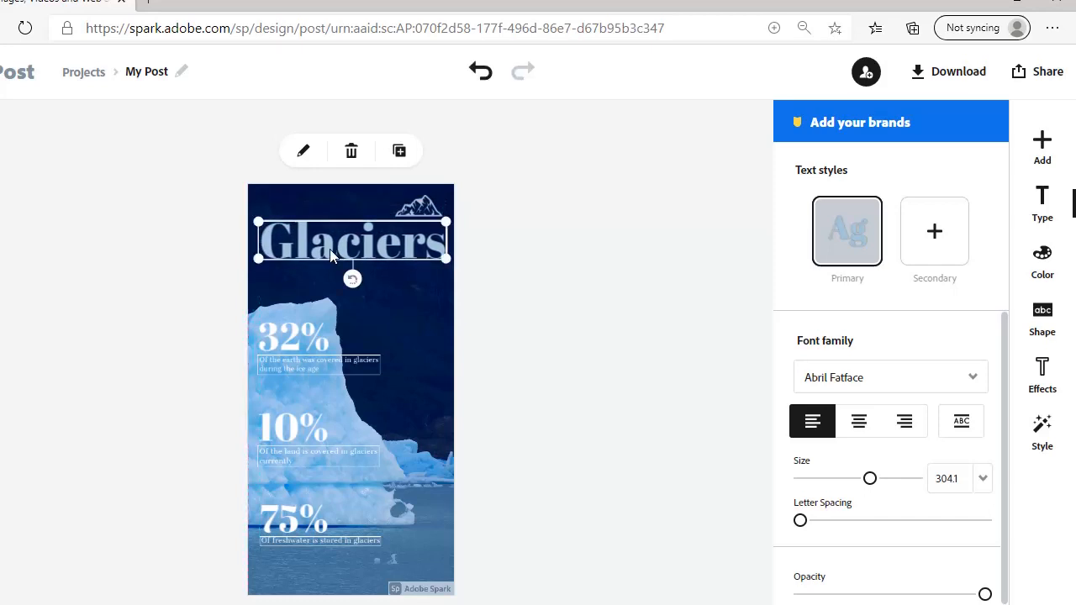
Try flipping the iceberg background image horizontally, and undo the flip.
click(389, 310)
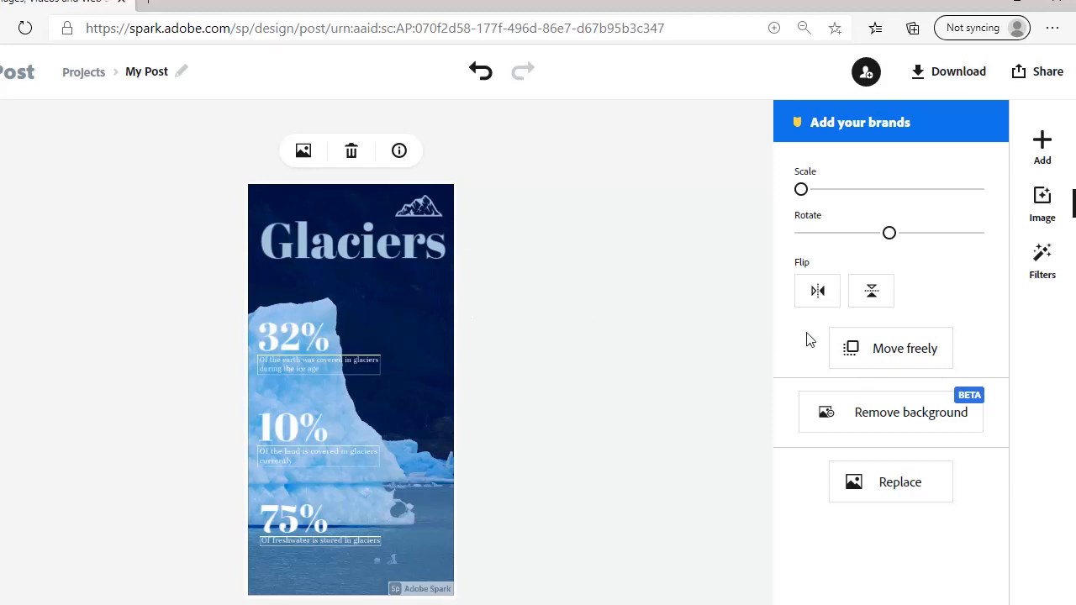
click(816, 296)
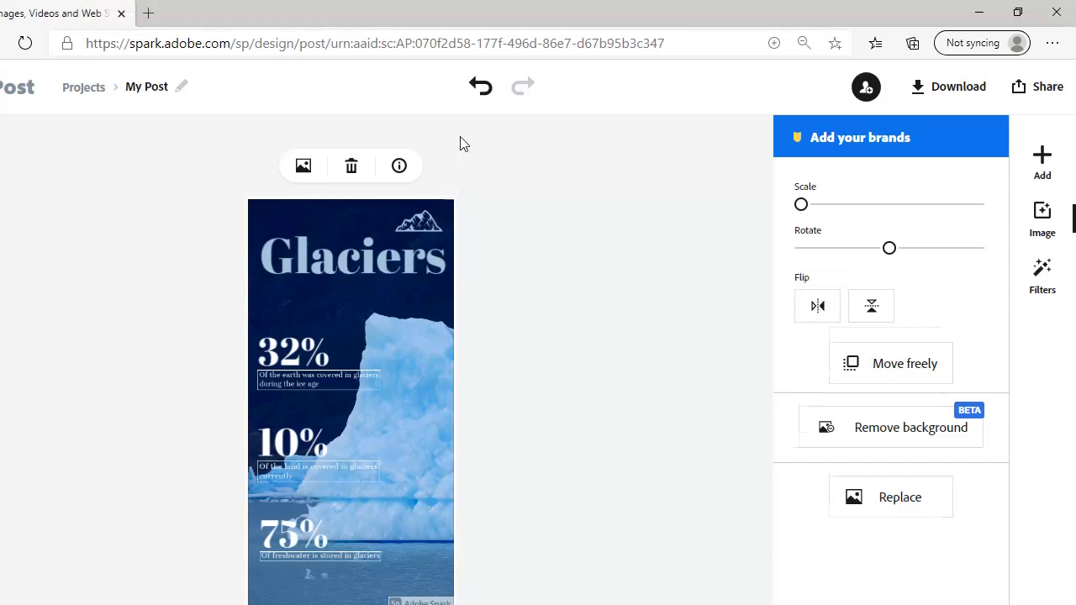
click(479, 91)
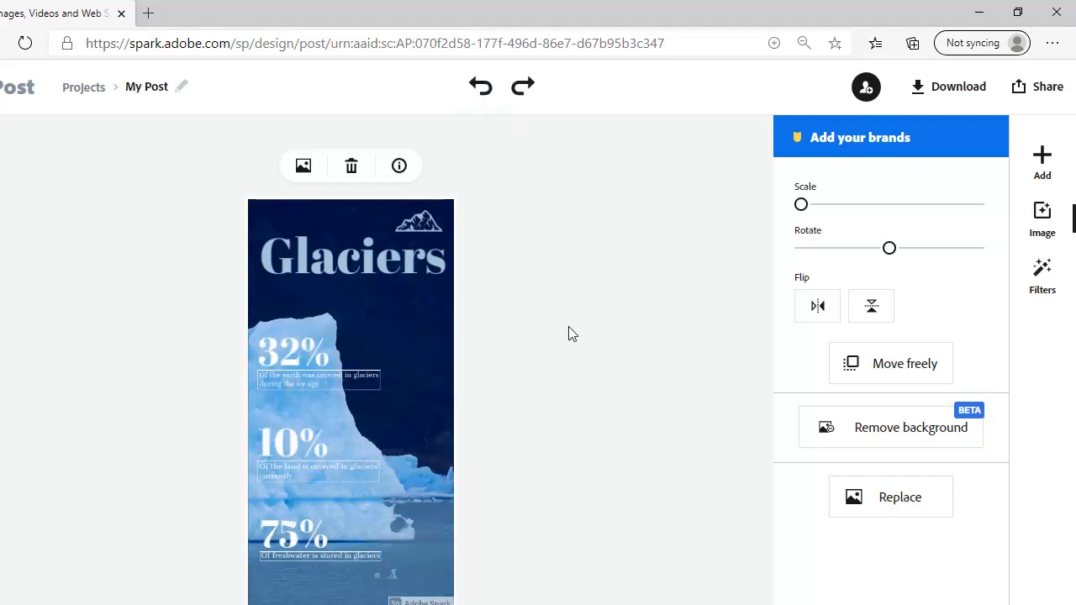
Change the "Glaciers" title text to "Melting Glaciers".
click(359, 266)
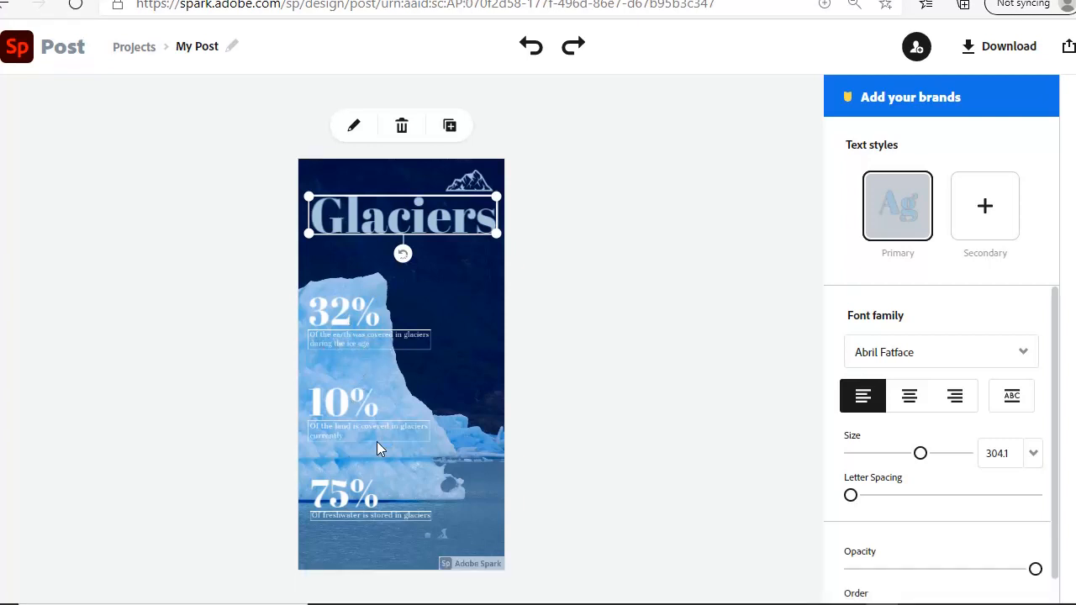
double_click(385, 221)
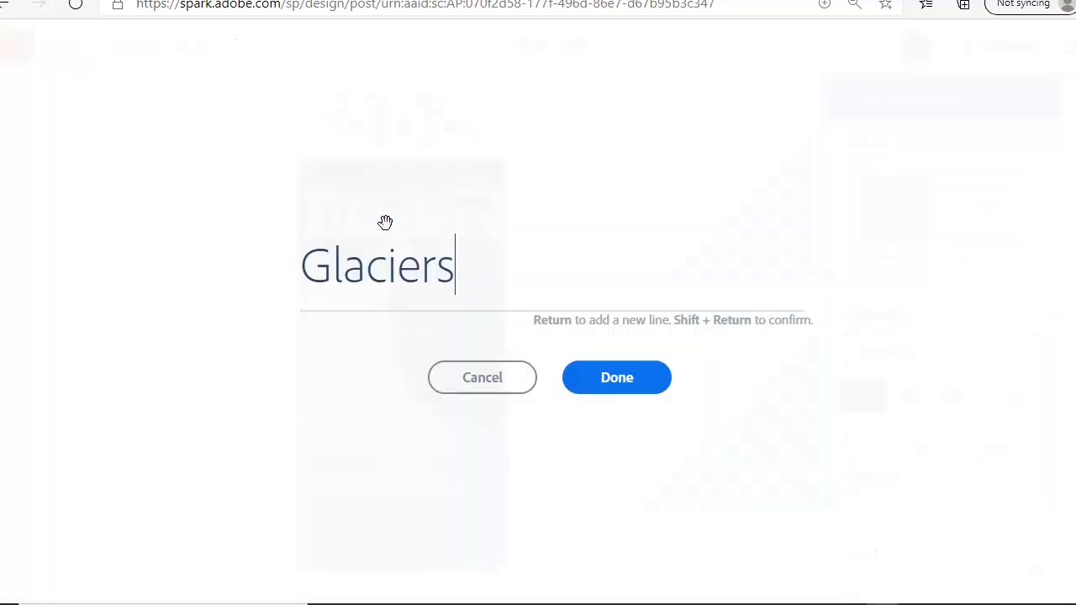
click(309, 267)
text(Melti)
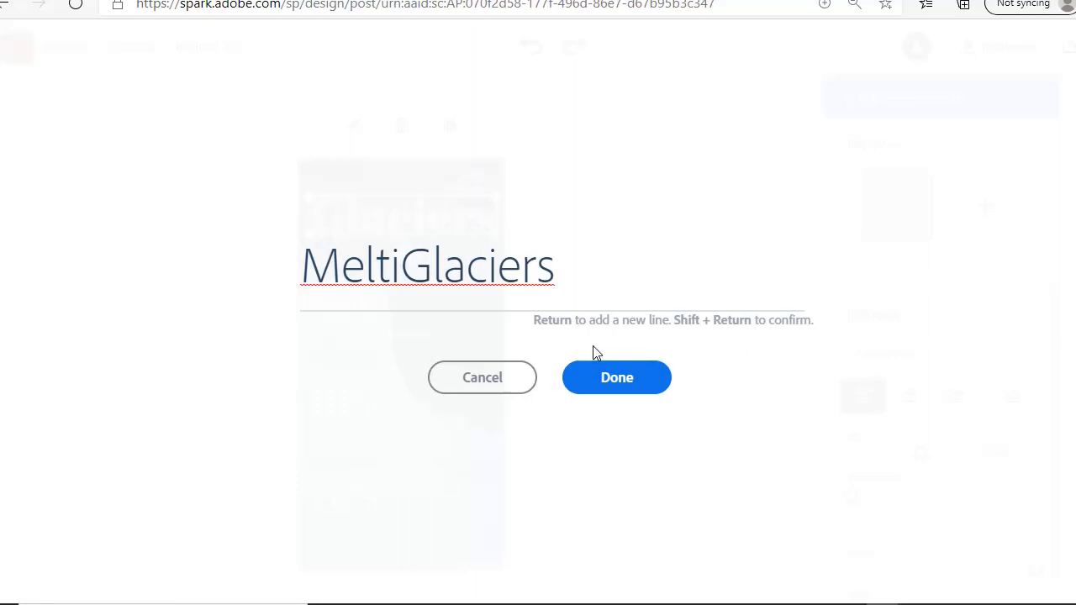
text(ng)
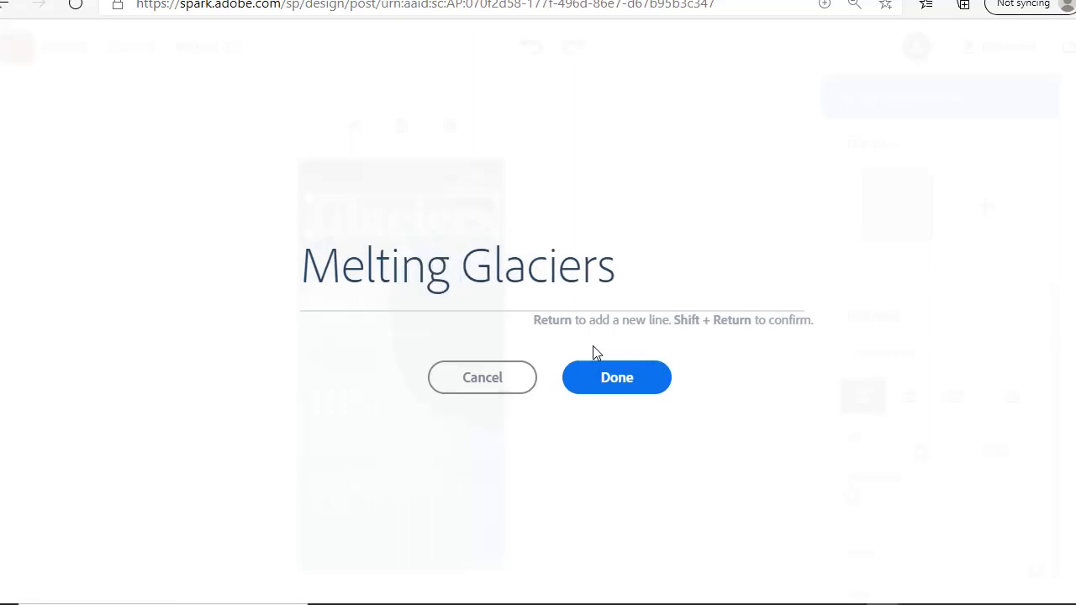
click(660, 387)
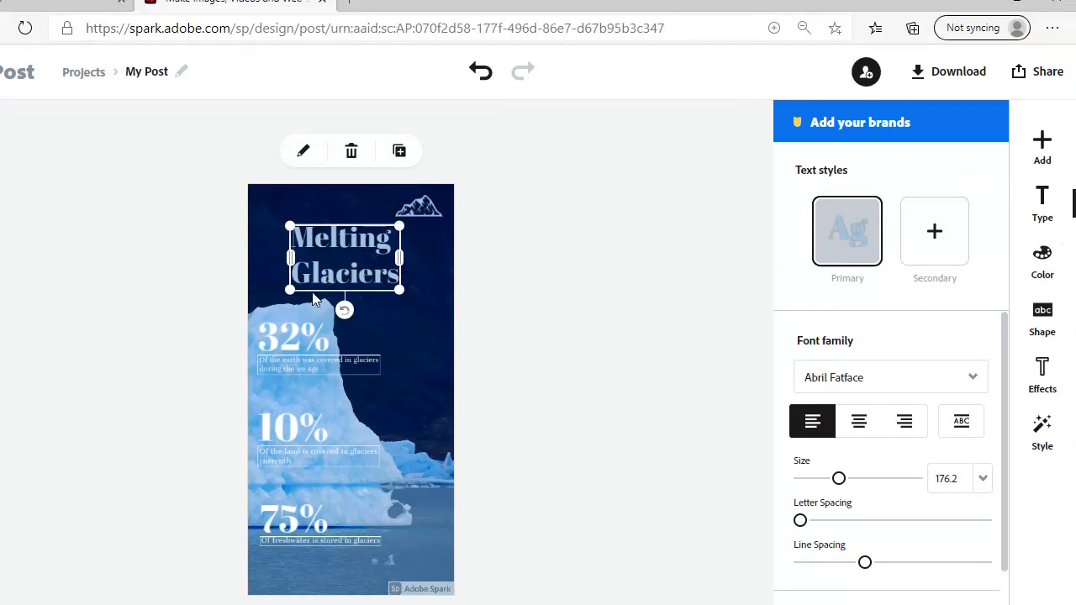
Fit the "Melting Glaciers" title on a single line at size 143, lined up with the left edge of the percentages.
drag(291, 294, 286, 268)
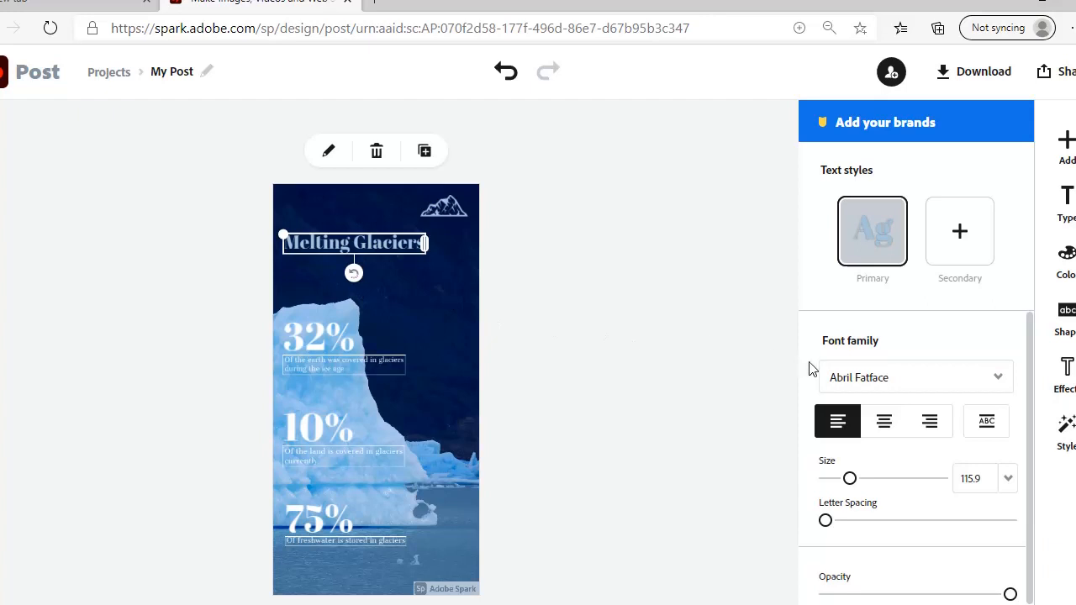
scroll(953, 335, down, 1)
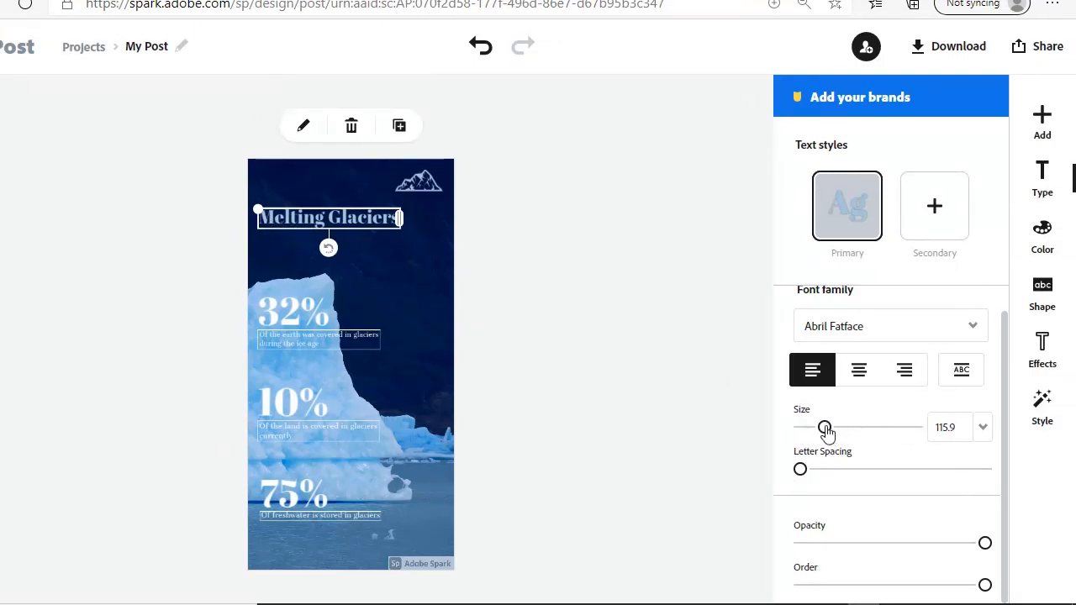
drag(824, 430, 837, 430)
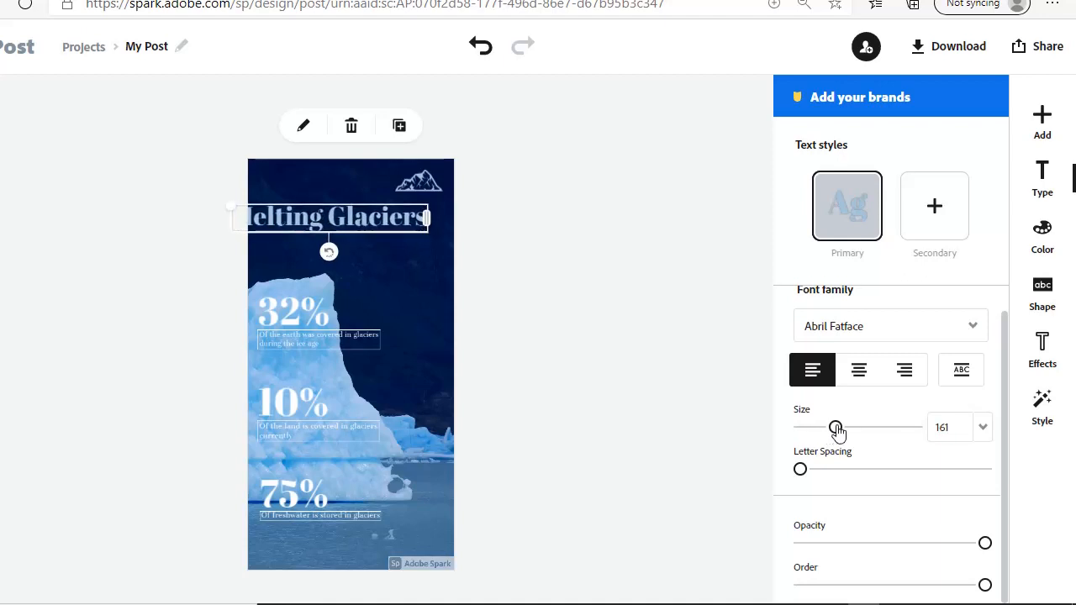
drag(364, 224, 383, 228)
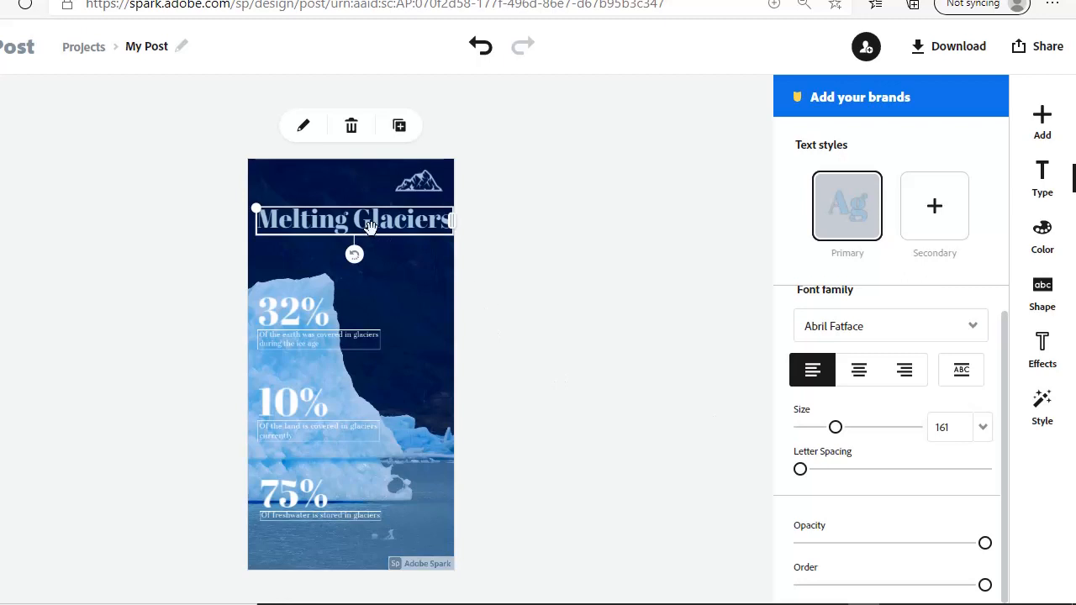
drag(834, 430, 831, 428)
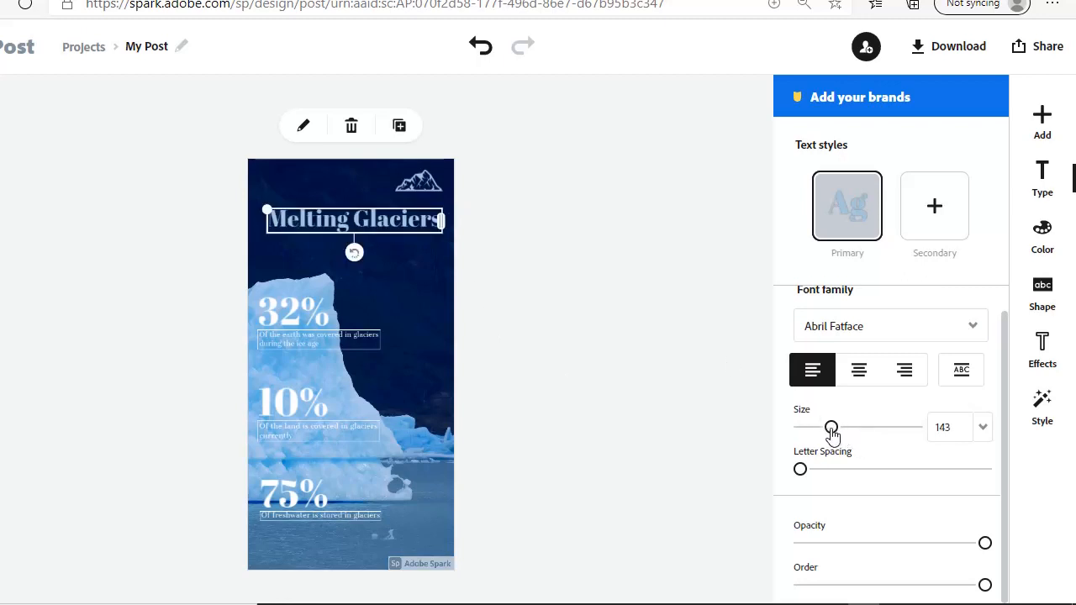
click(565, 330)
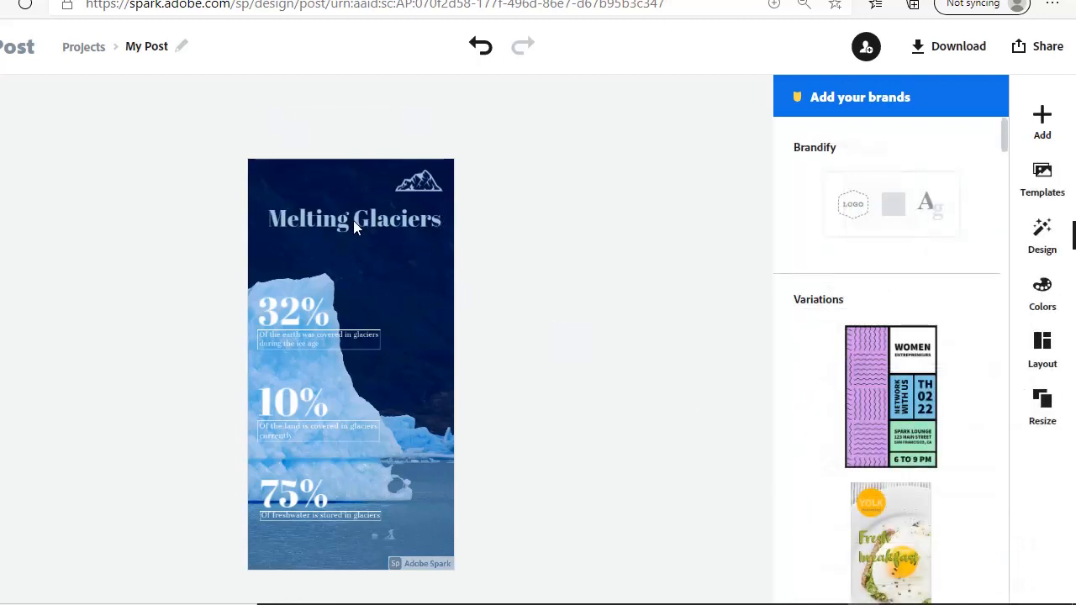
drag(353, 221, 345, 220)
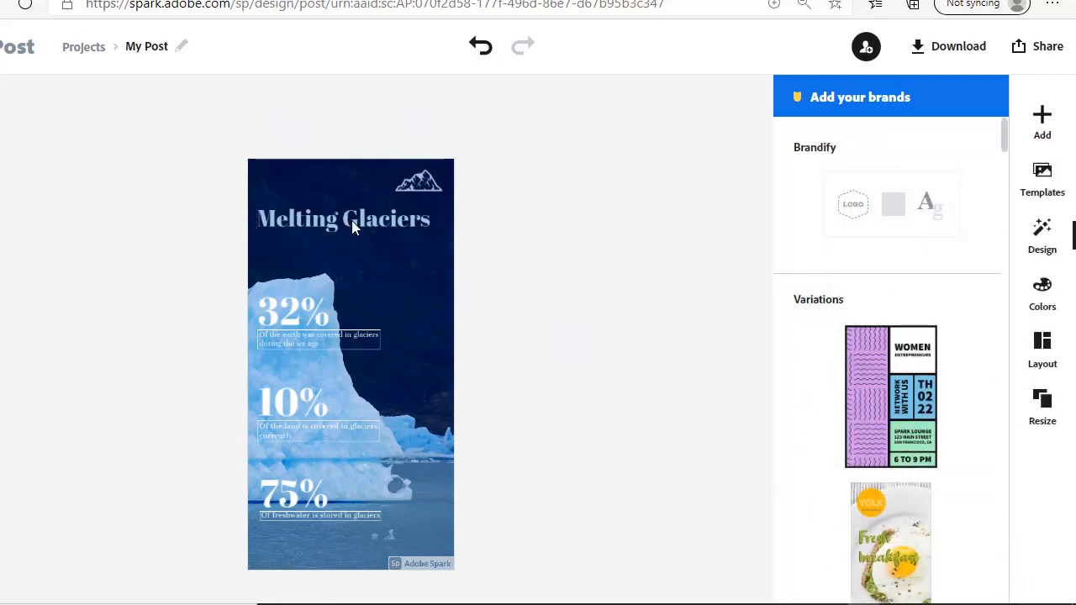
Set the title's font size to 160 and reposition it so it sits centred across the poster below the mountain icon.
click(352, 220)
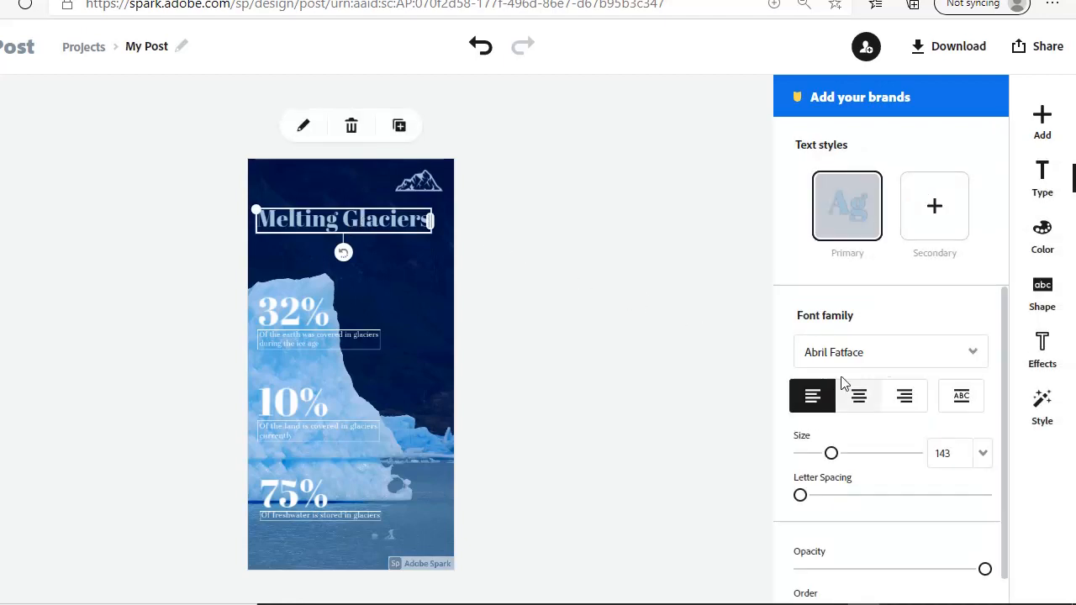
click(939, 452)
text(160)
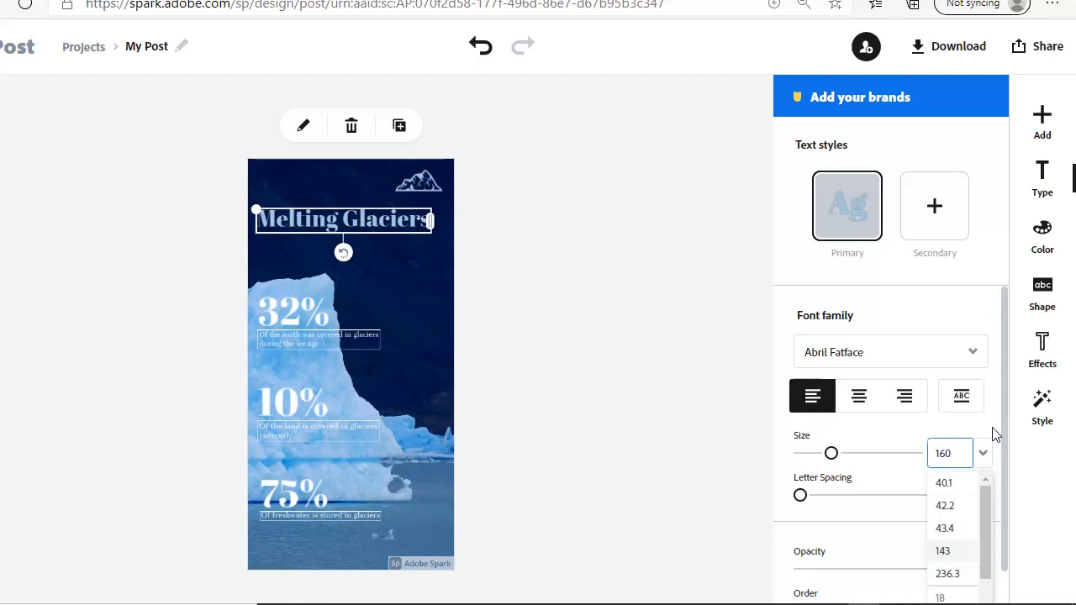
key(Return)
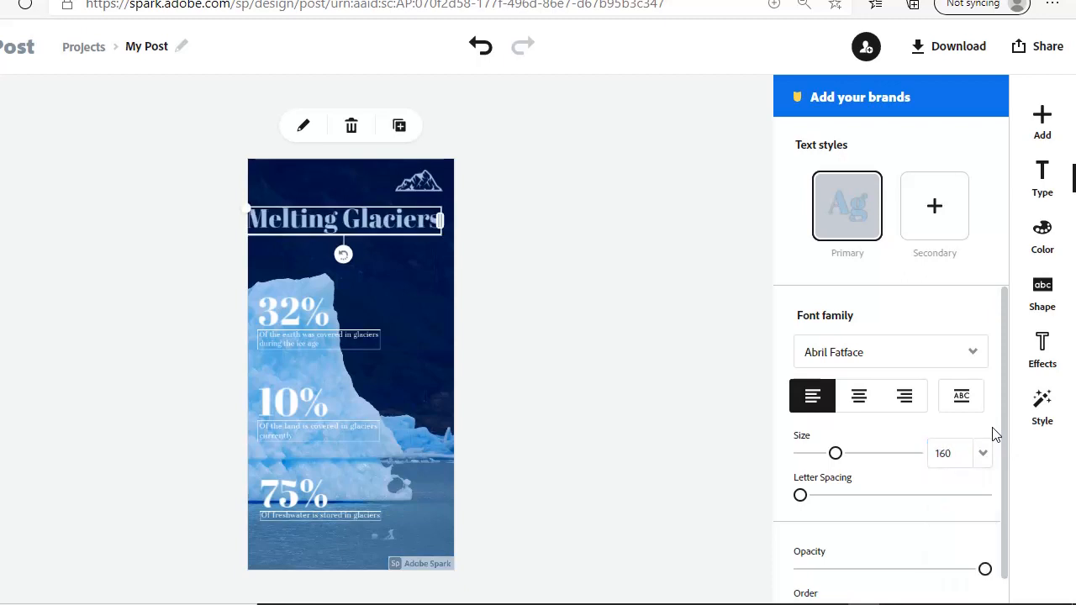
drag(325, 224, 333, 222)
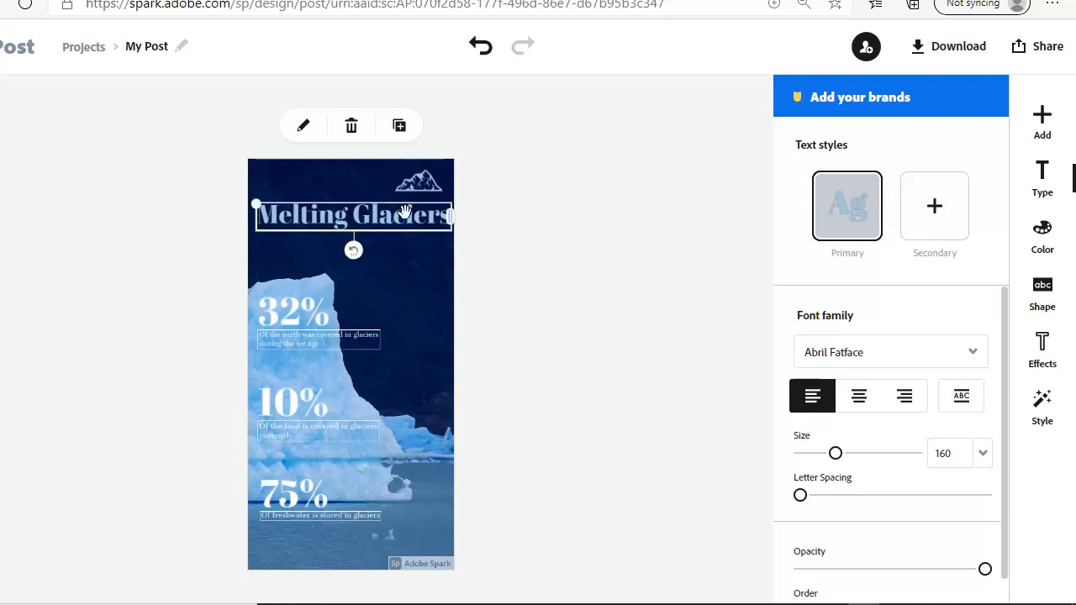
key(Left)
key(Left)
key(Left)
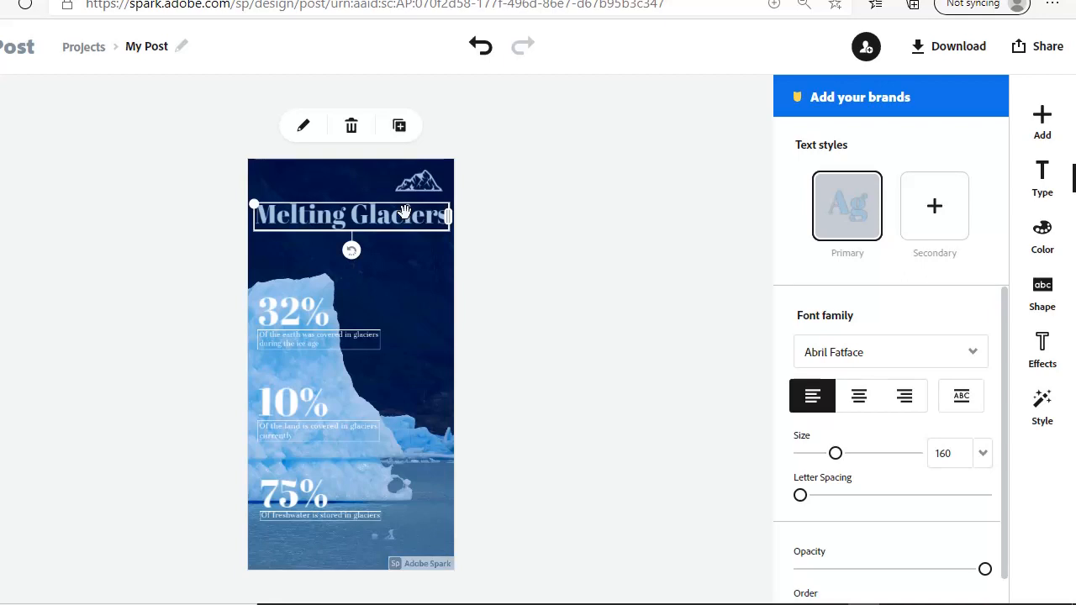
key(Left)
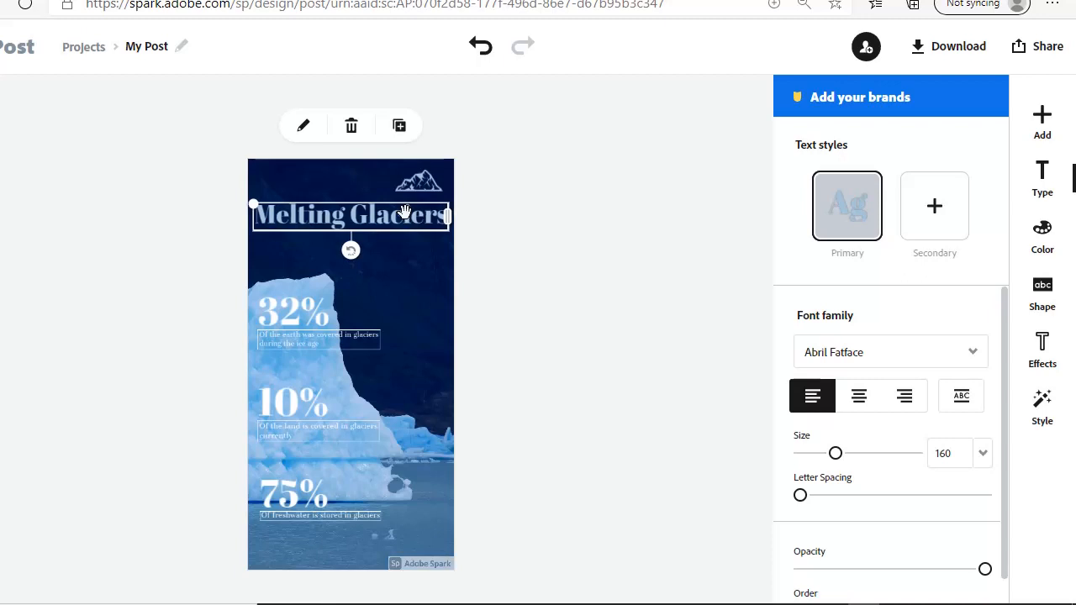
click(419, 257)
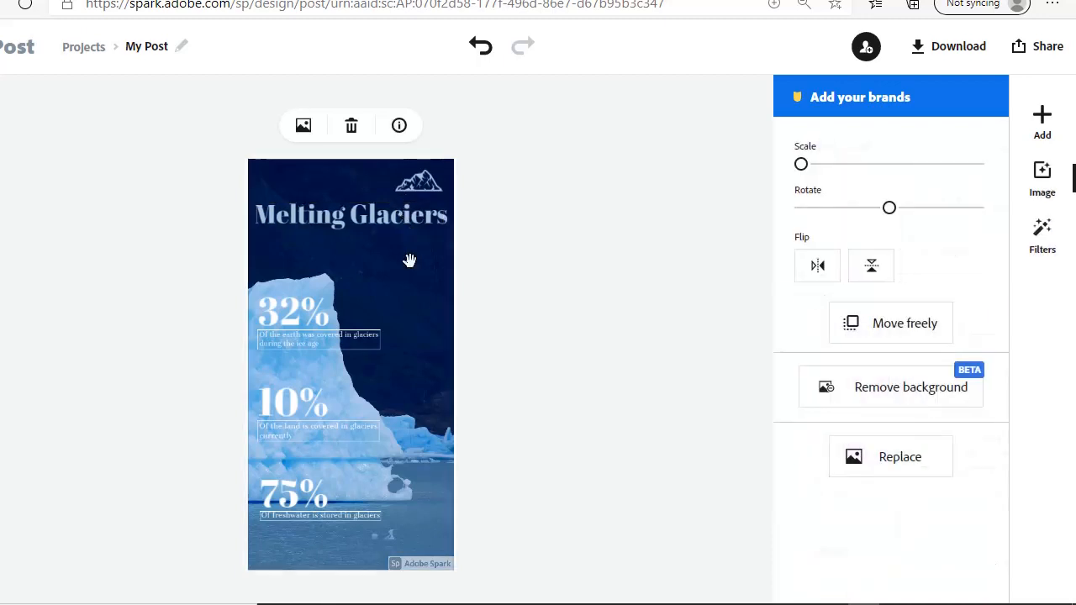
Try replacing the mountain icon with the melting peaks icon from a "Glacier" icon search, and undo the replacement.
click(426, 183)
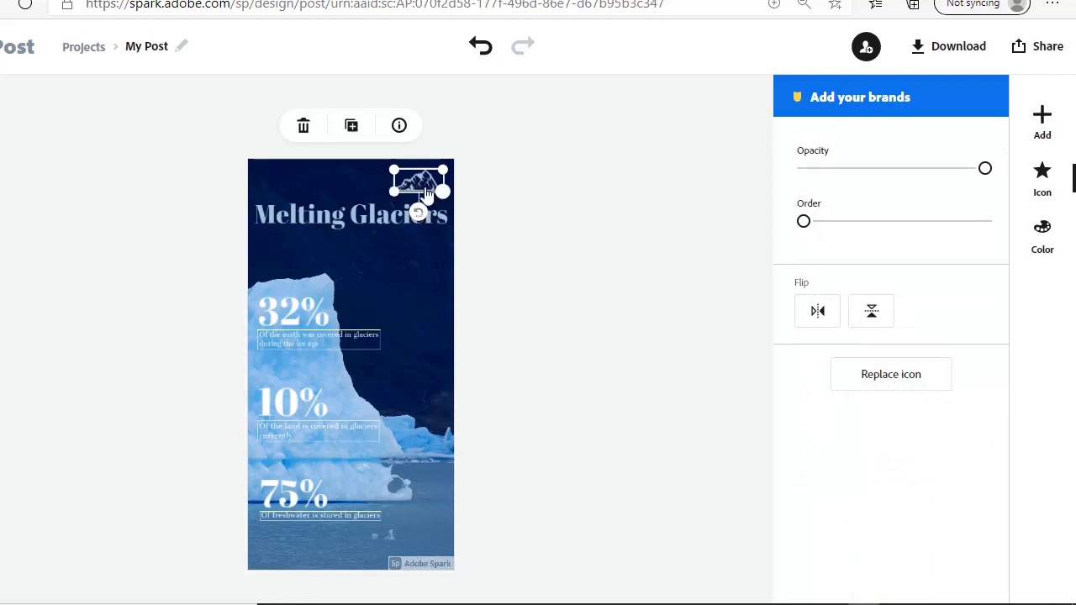
click(887, 380)
text(Glacier)
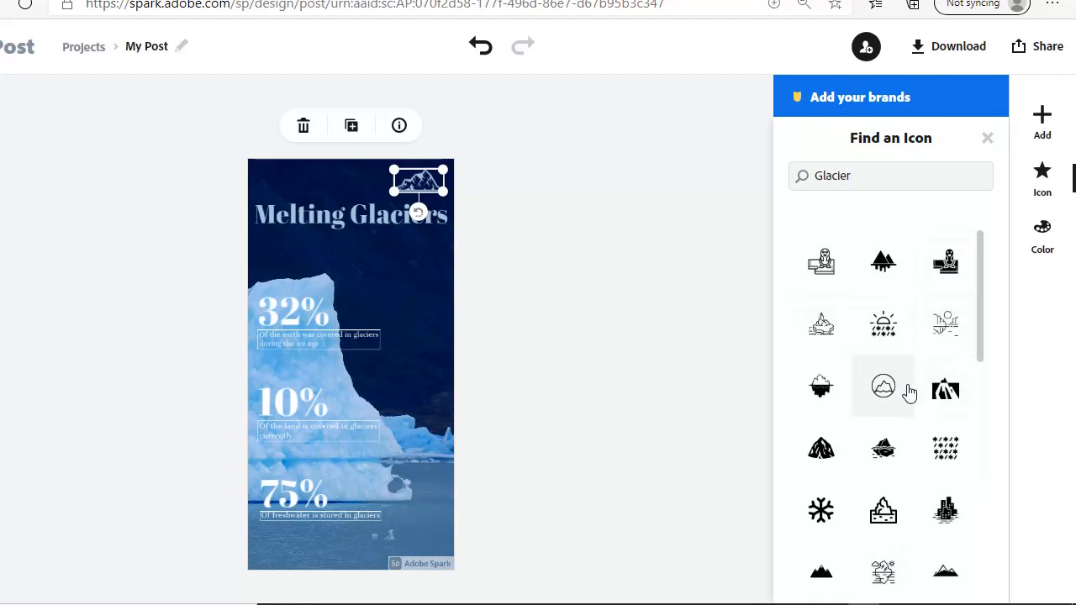
click(883, 265)
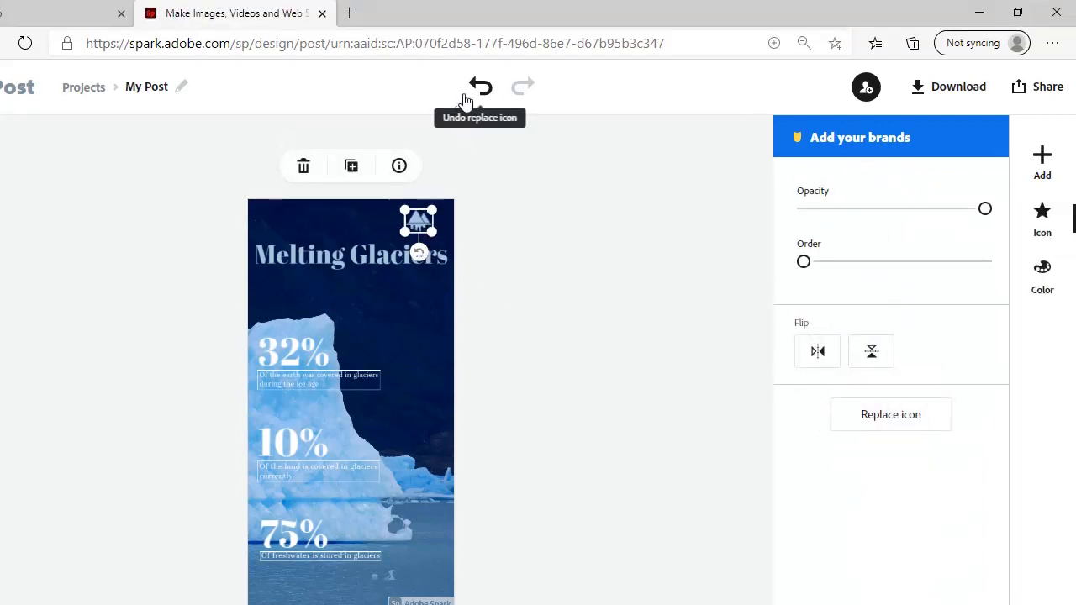
click(481, 93)
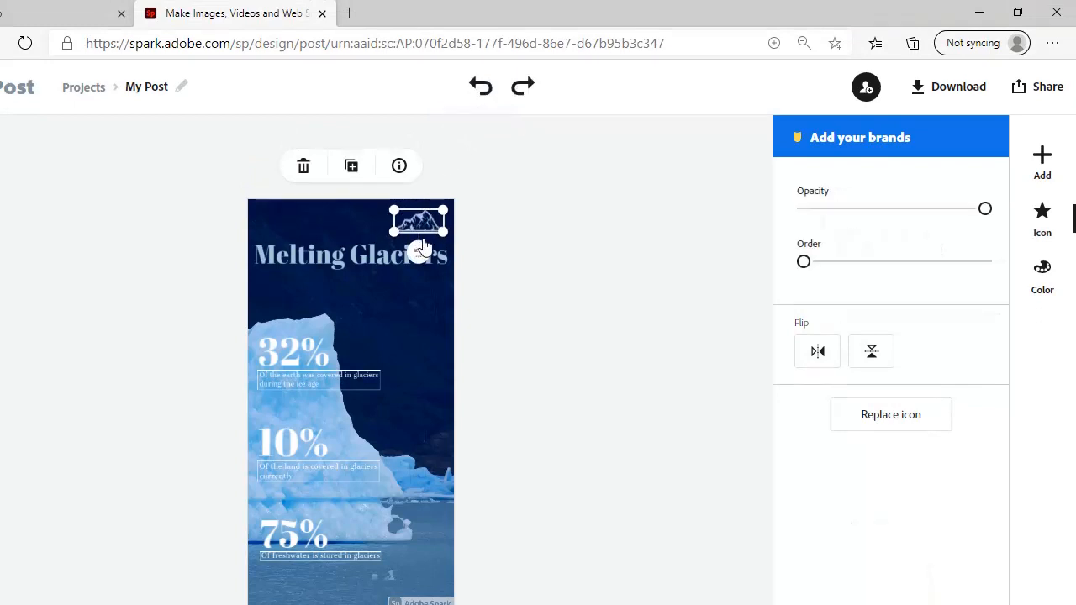
Try recolouring the mountain icon bright pink, and undo the colour change.
click(1041, 278)
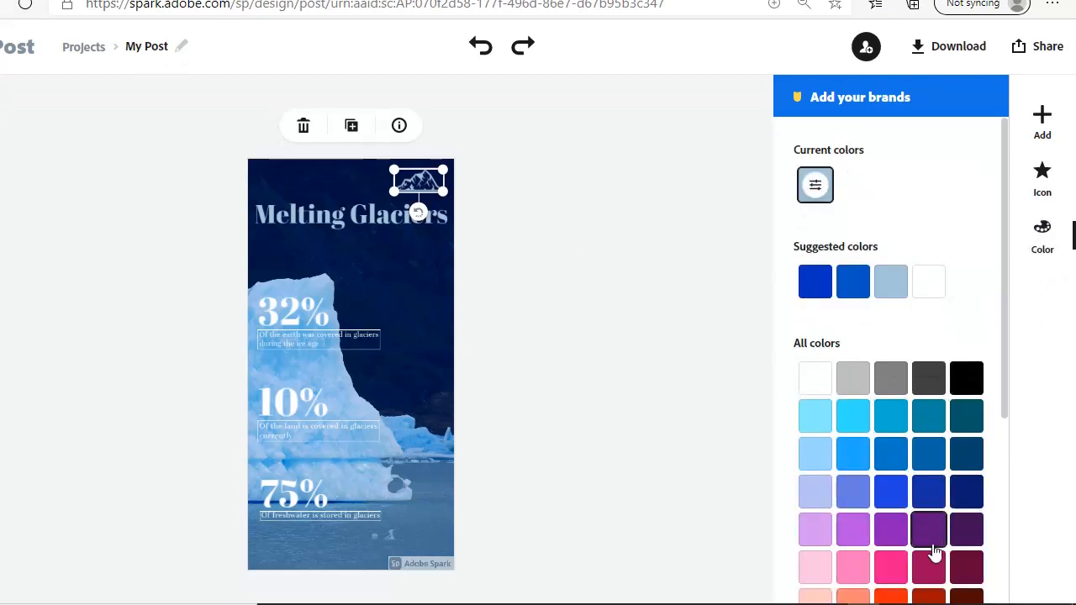
click(891, 566)
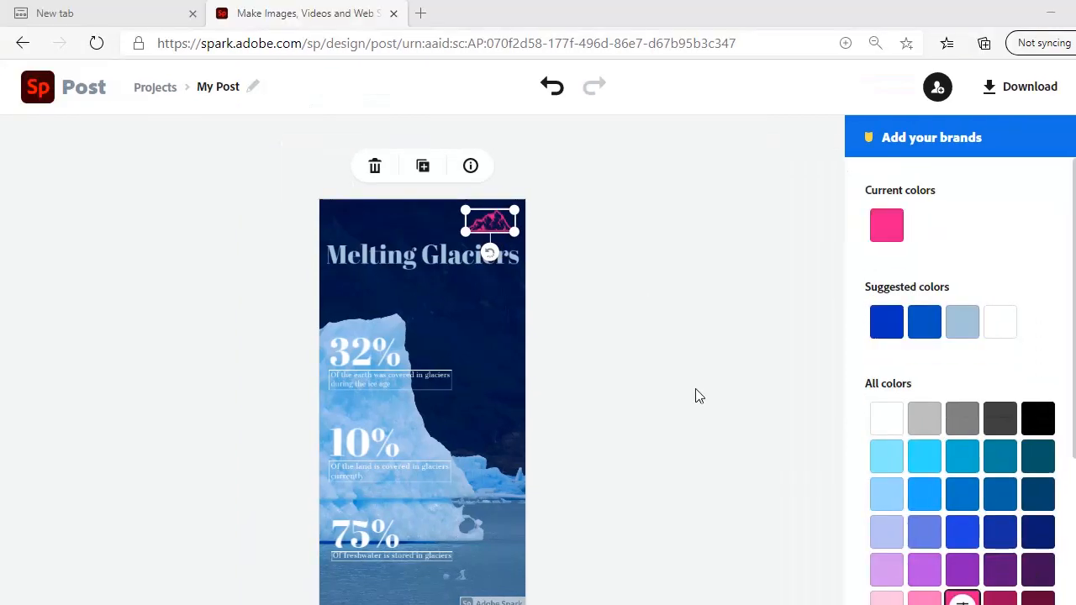
click(555, 98)
click(552, 94)
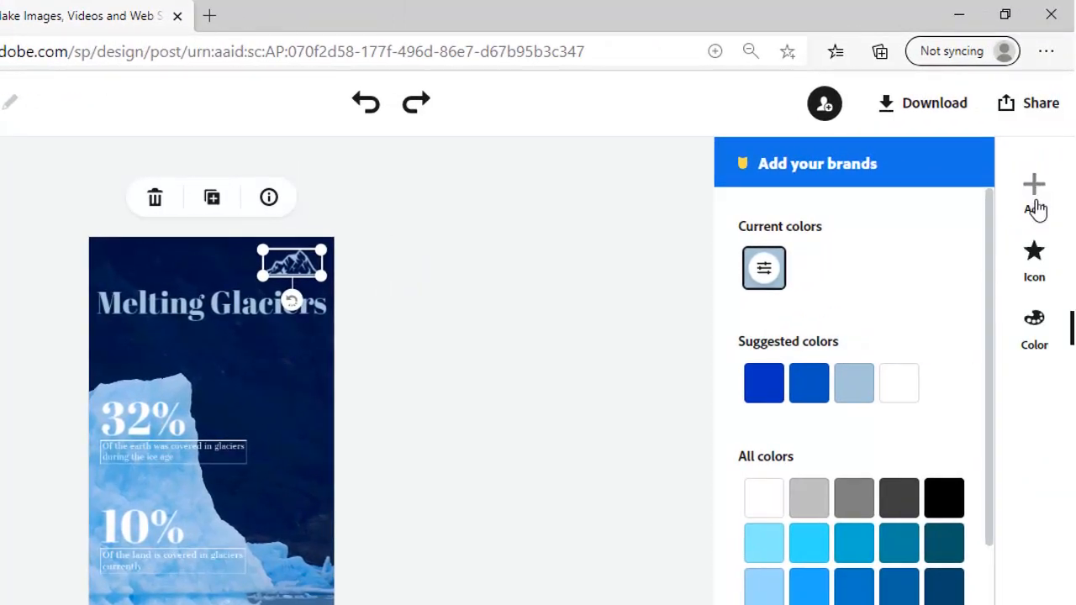
Add the "SUMMER SALE!!!" text template and place it between the title and the 32% statistic.
click(1035, 209)
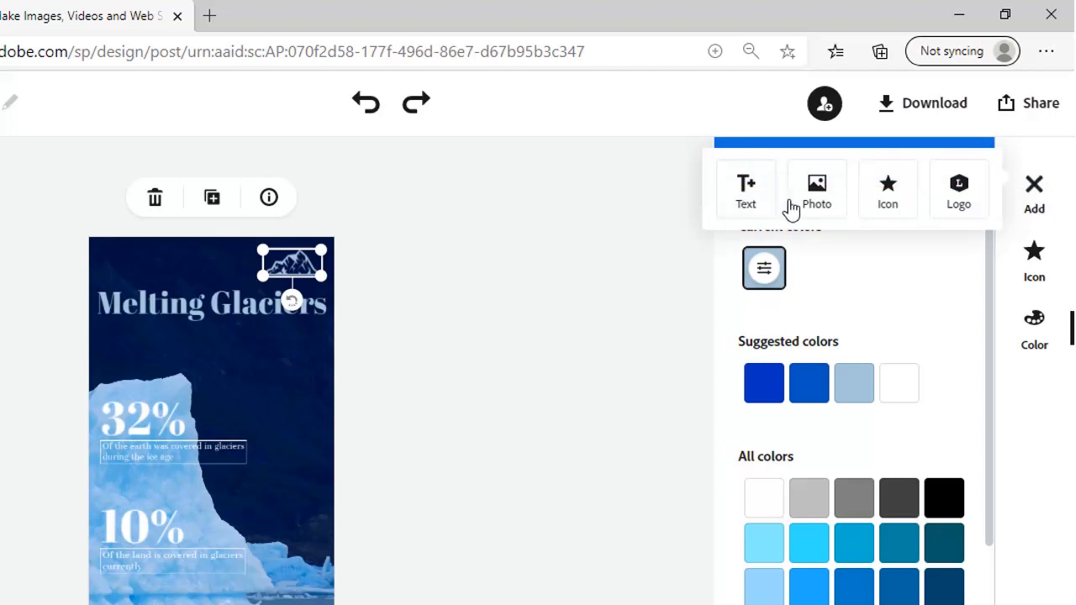
click(747, 192)
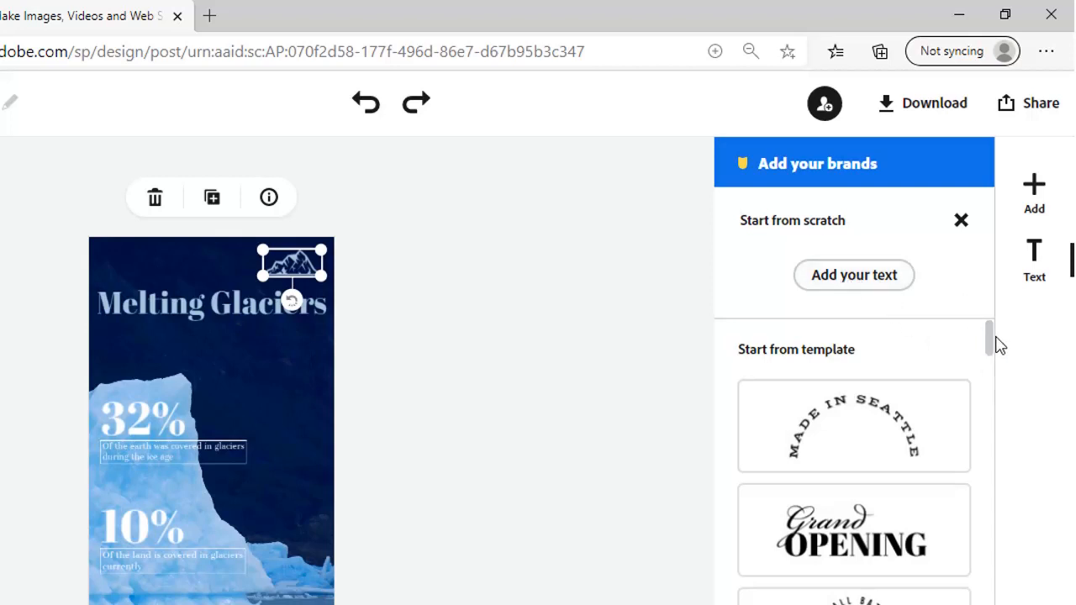
drag(993, 348, 946, 574)
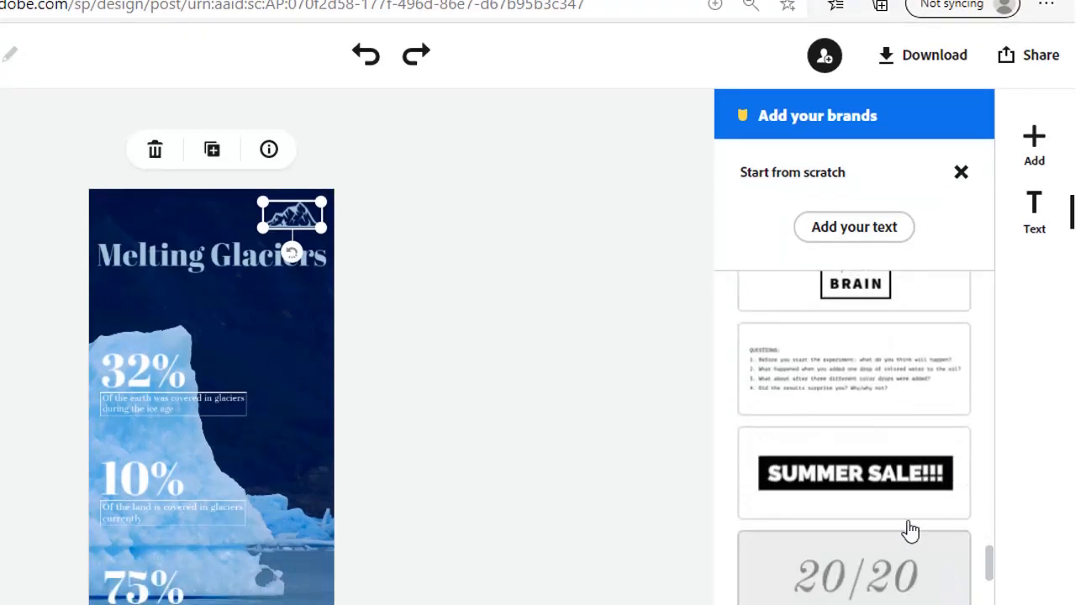
click(826, 481)
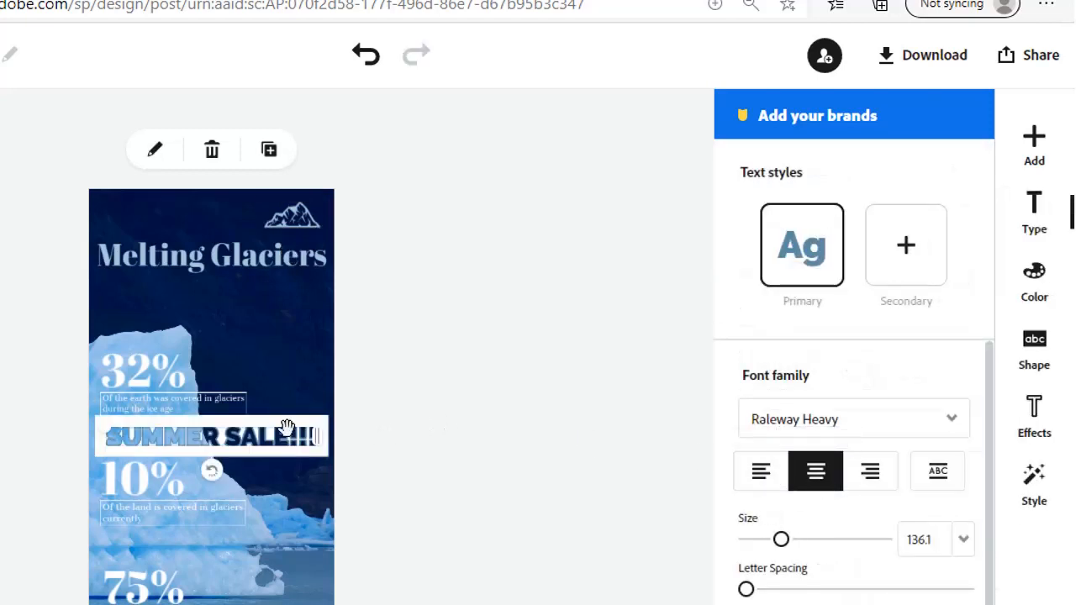
drag(277, 430, 305, 307)
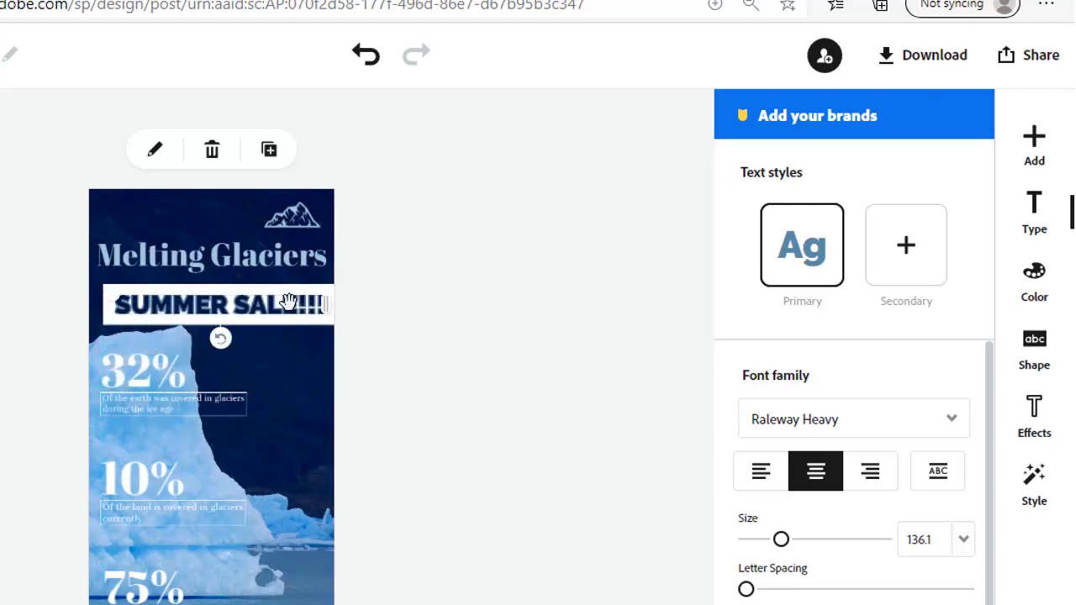
Replace the "SUMMER SALE!!!" banner text with "Stop Climate Change".
double_click(242, 308)
drag(540, 317, 93, 311)
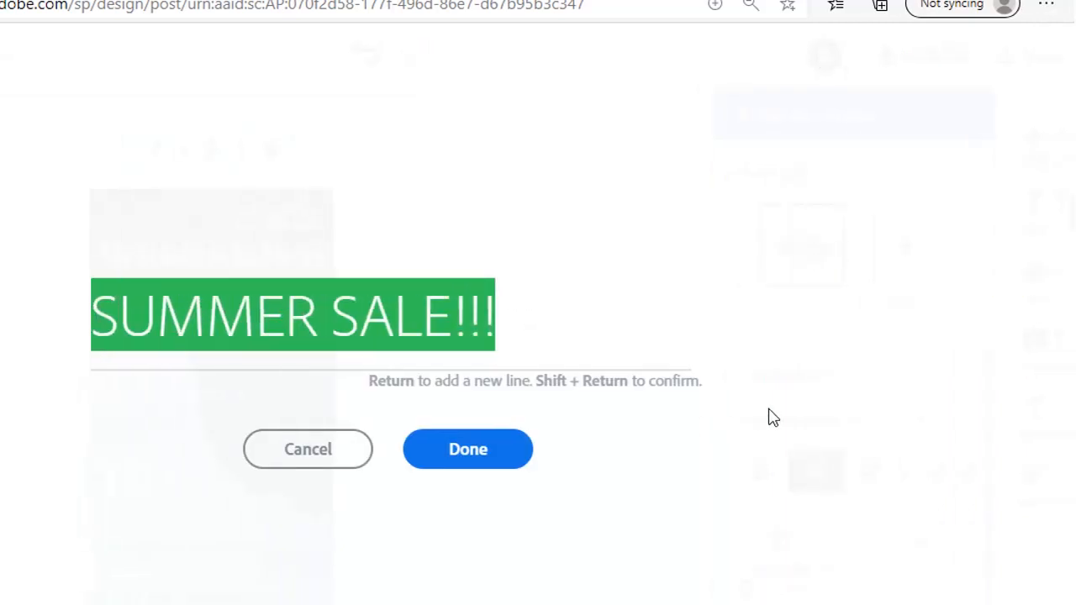
text(S)
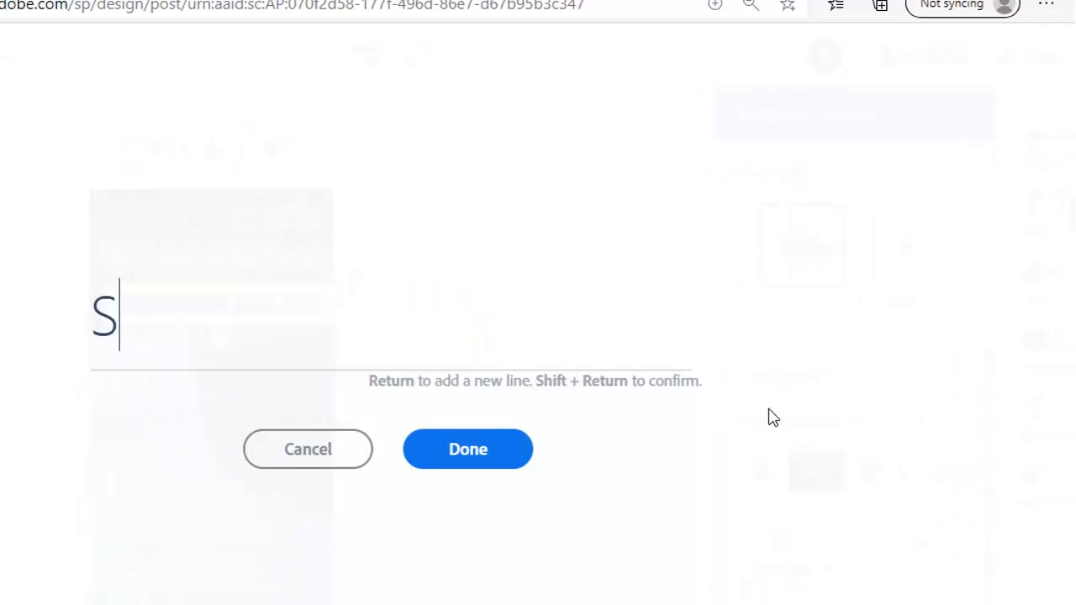
text(top C)
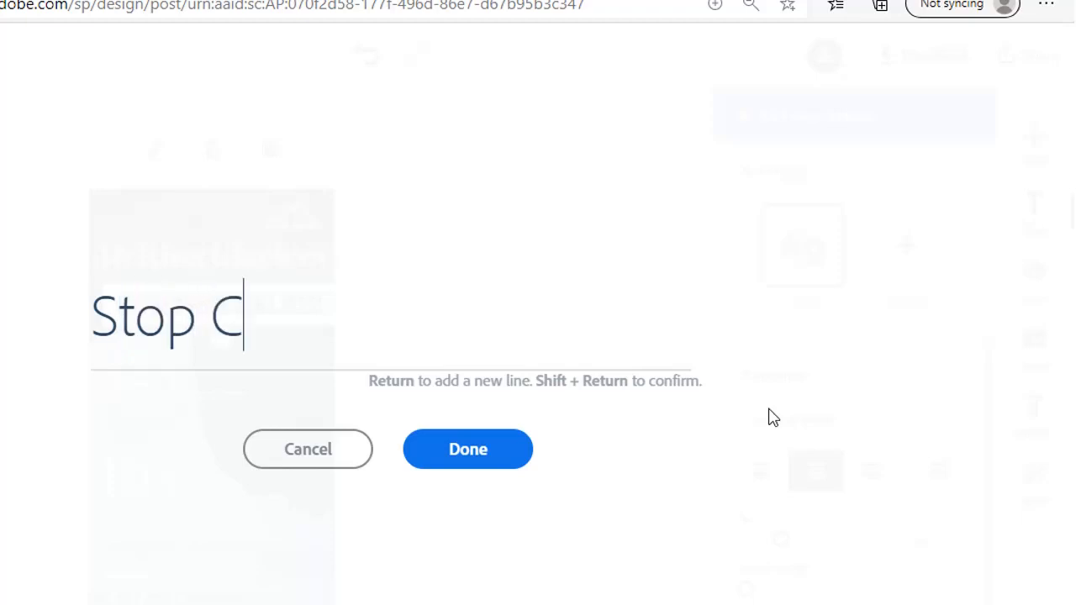
text(limate )
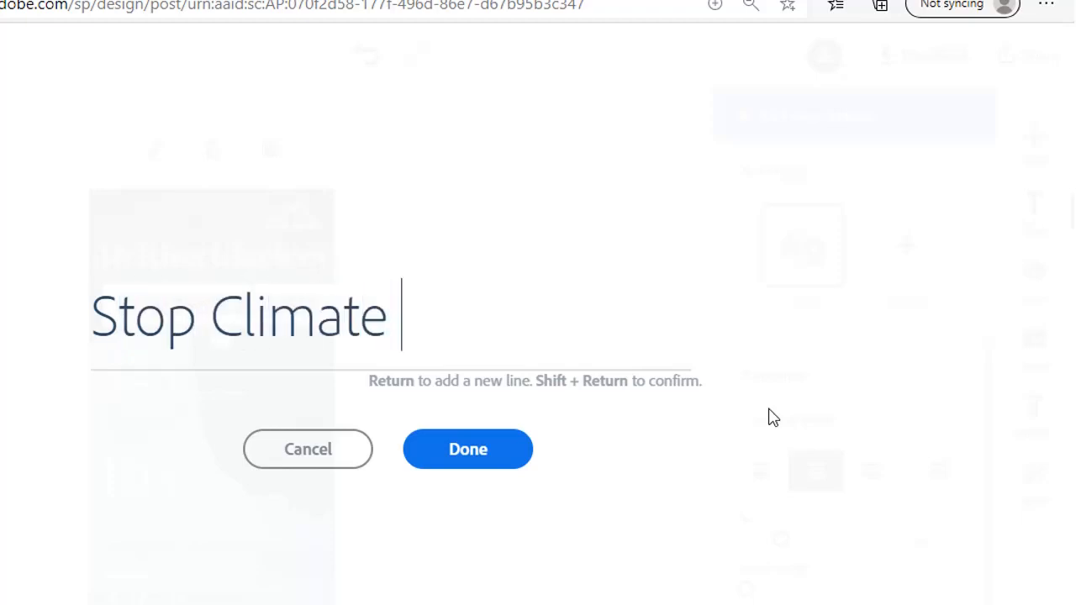
text(Change)
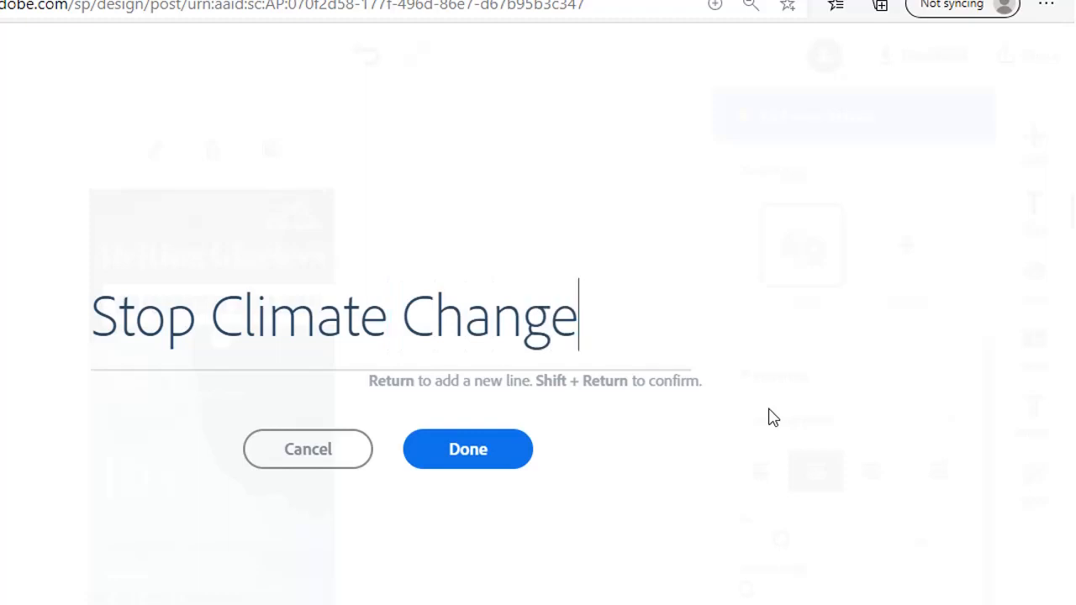
click(495, 441)
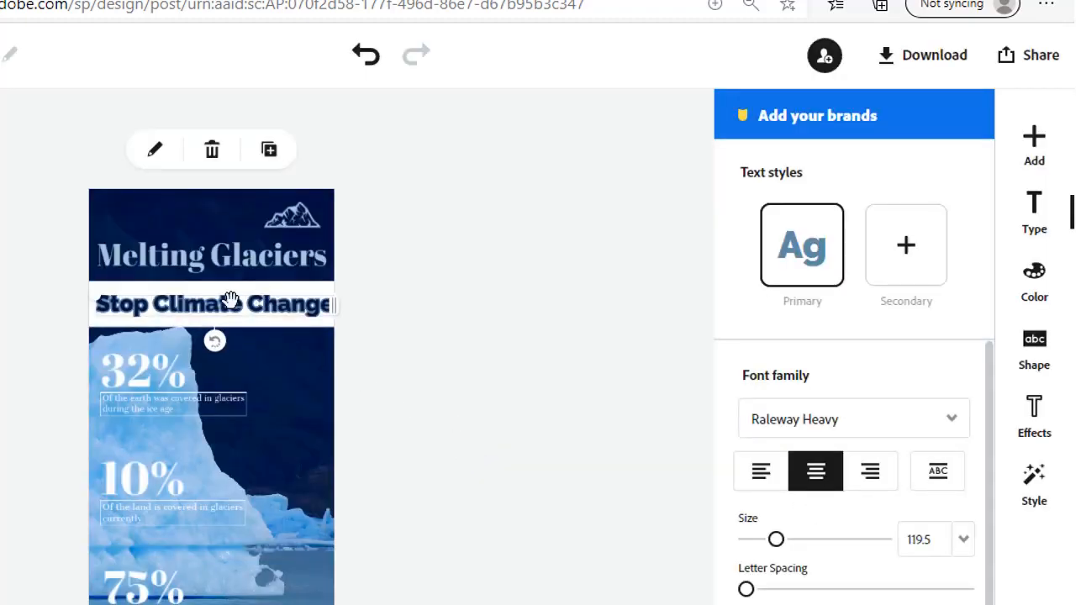
Set the "Stop Climate Change" banner's font size to 80 and move it above the title, beside the mountain icon.
click(933, 553)
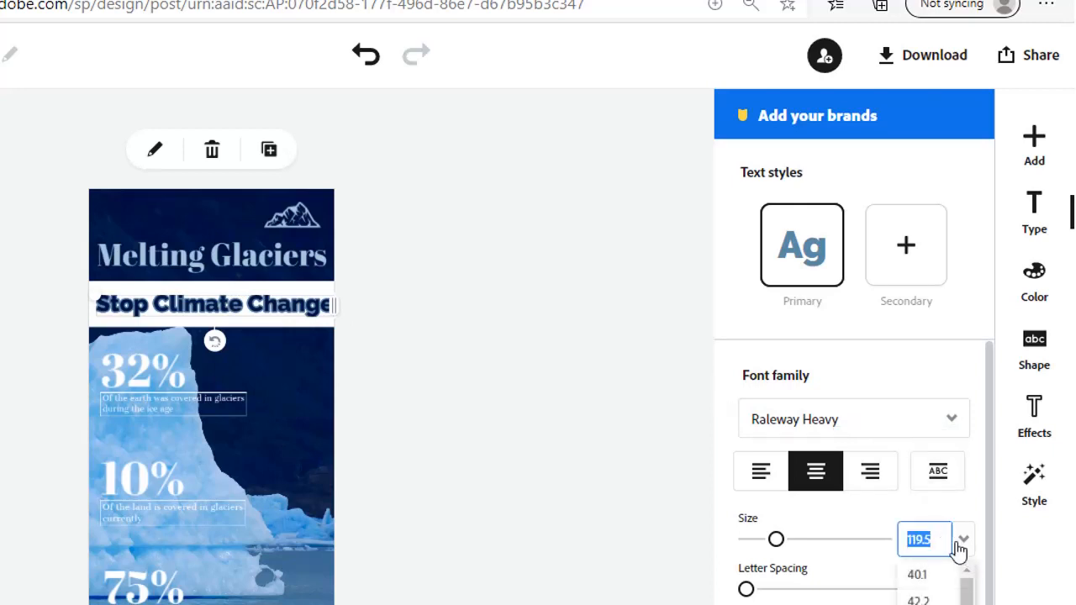
text(80)
key(Return)
drag(178, 306, 151, 227)
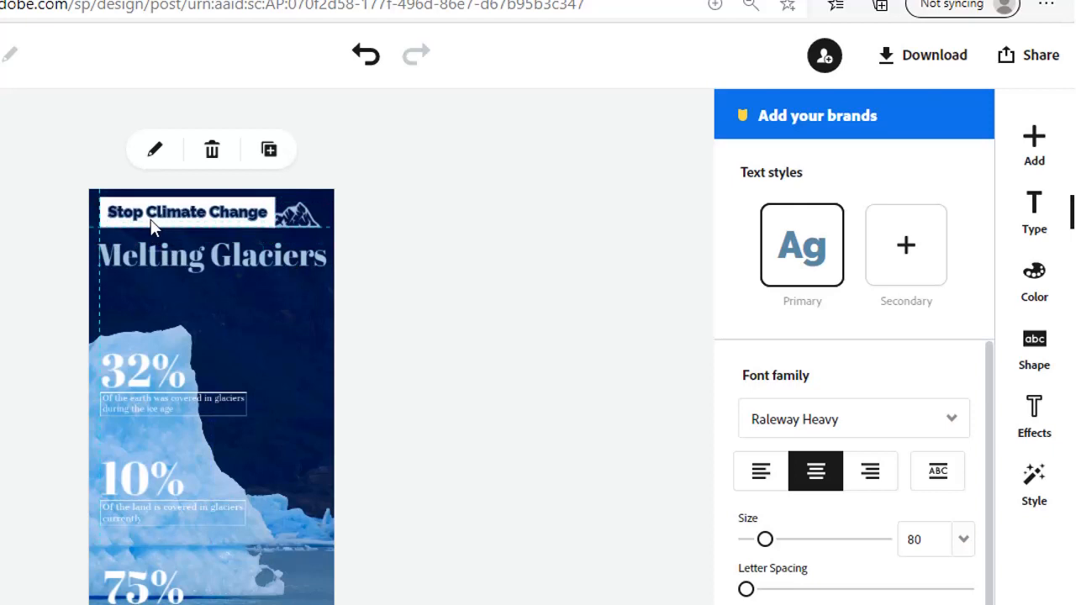
drag(147, 220, 141, 222)
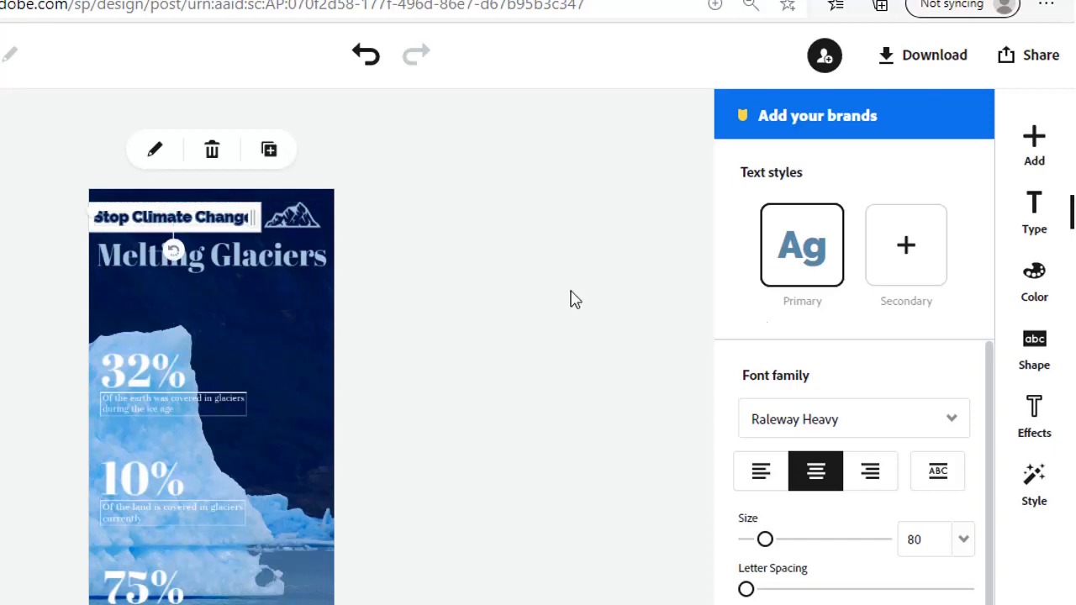
Reduce the banner's font size to 65 and align it with the left edge of the title and statistics.
click(914, 538)
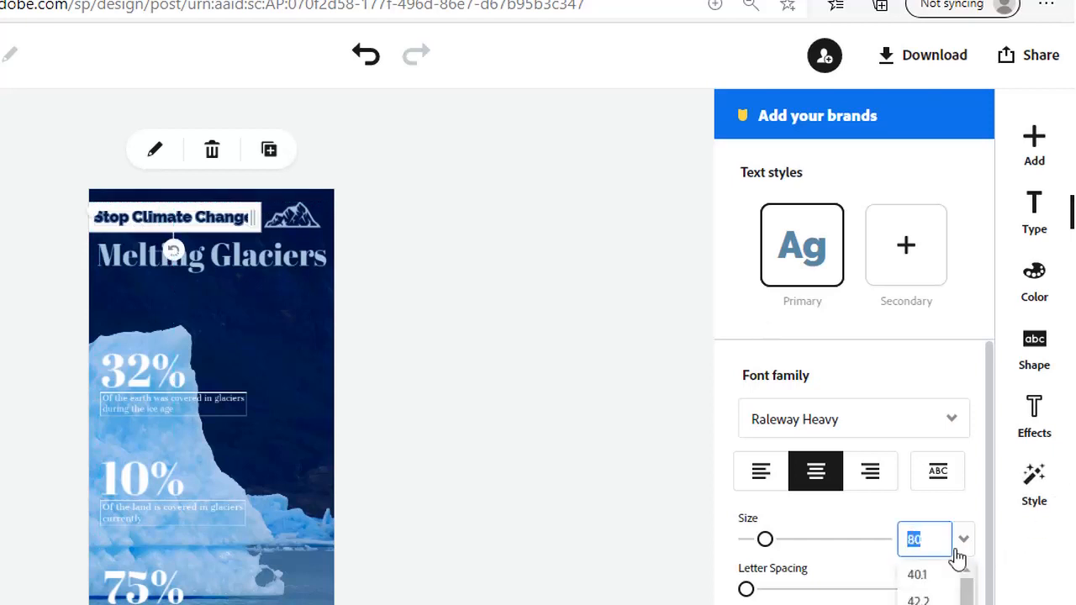
text(65)
key(Return)
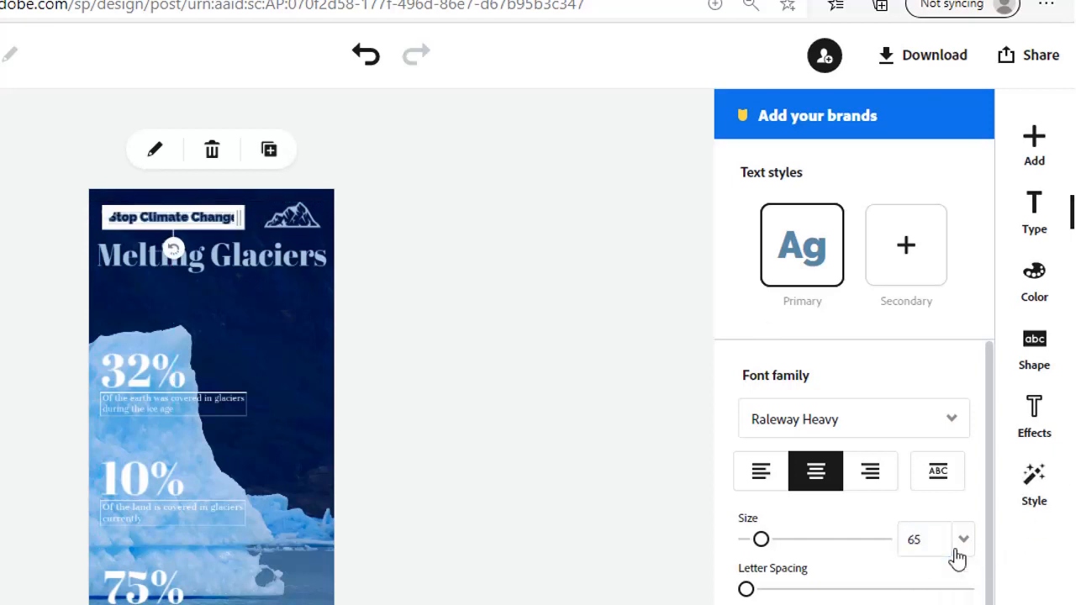
click(204, 252)
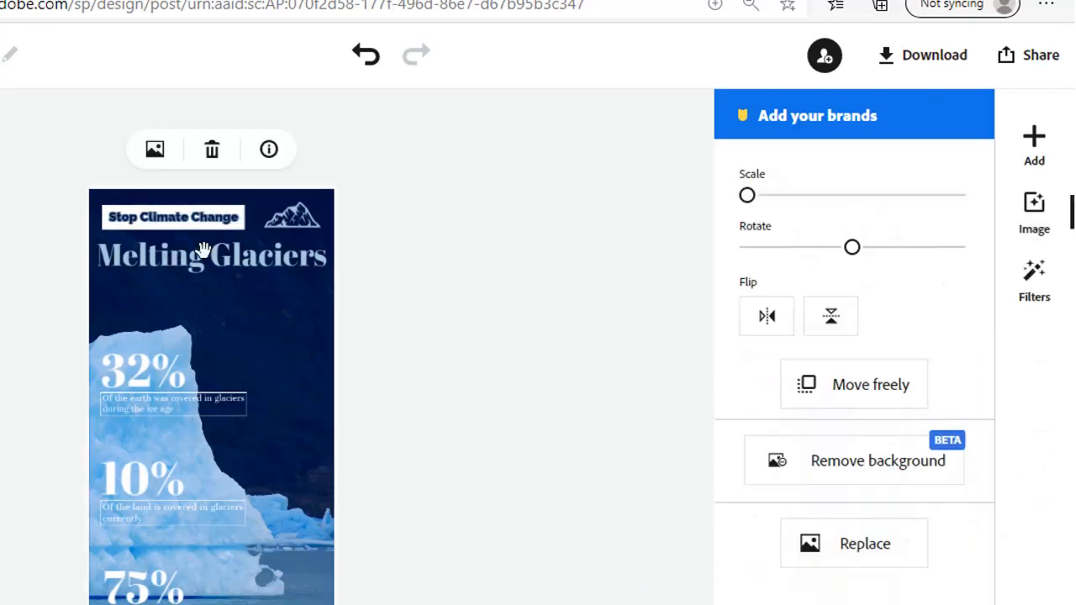
drag(168, 218, 166, 214)
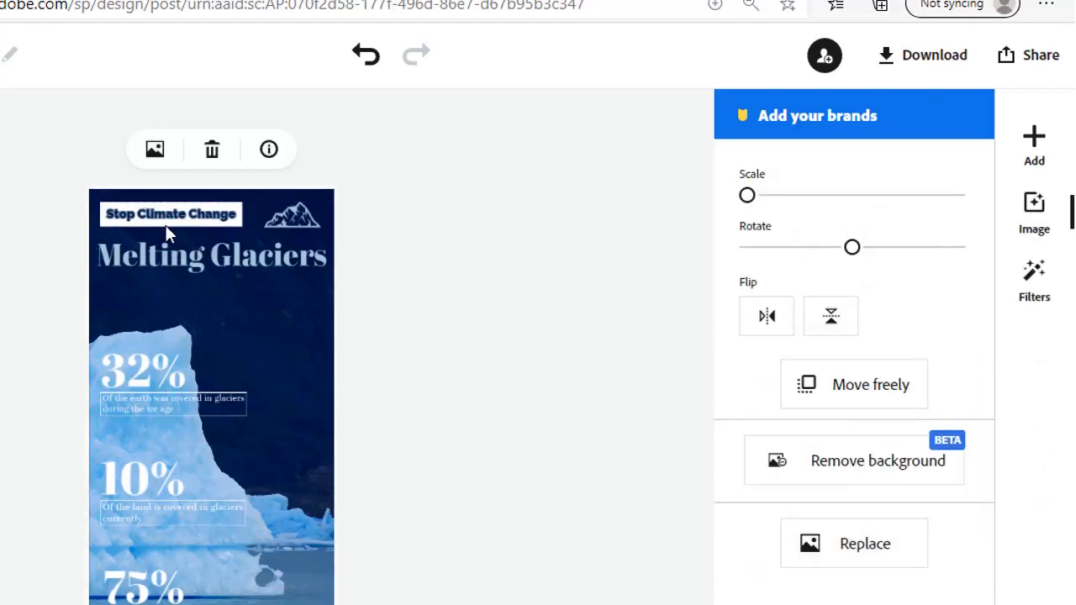
Change the "Stop Climate Change" banner's background shape to the solid pill with rounded ends.
click(185, 212)
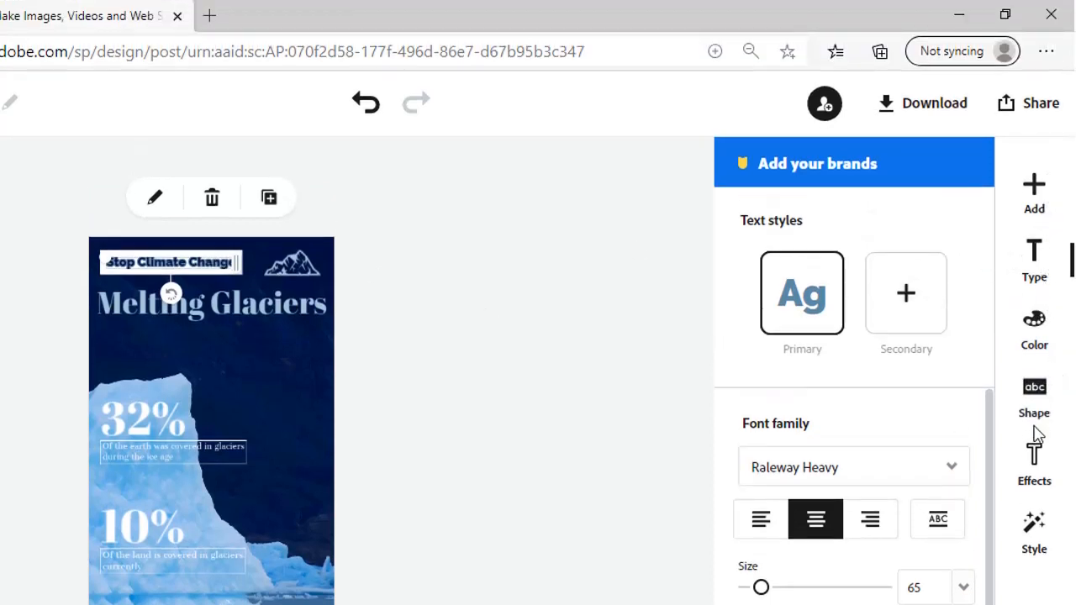
click(1036, 405)
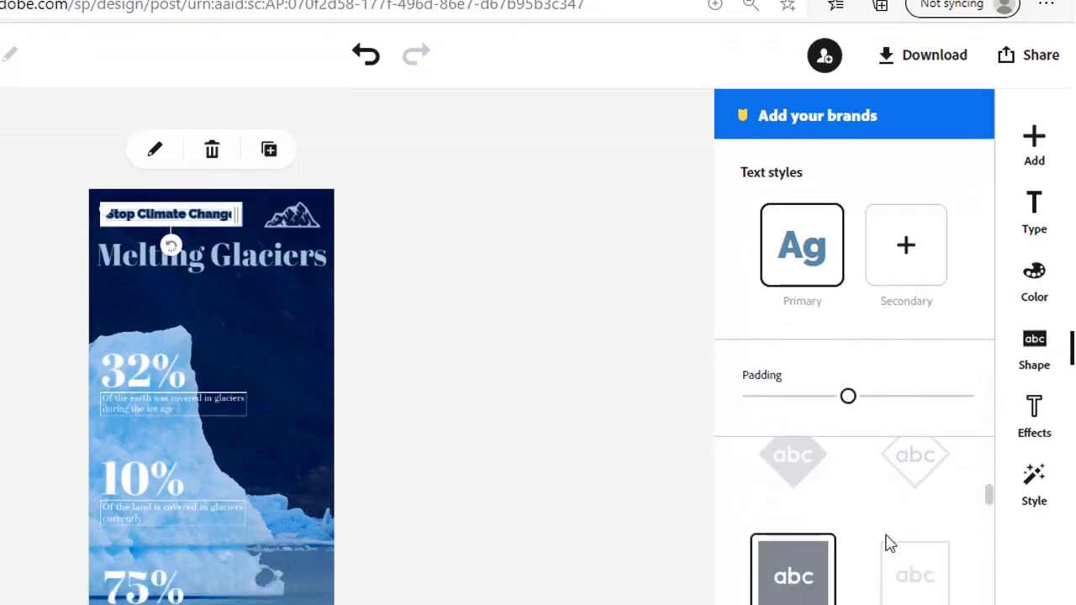
scroll(890, 593, down, 2)
scroll(889, 547, down, 3)
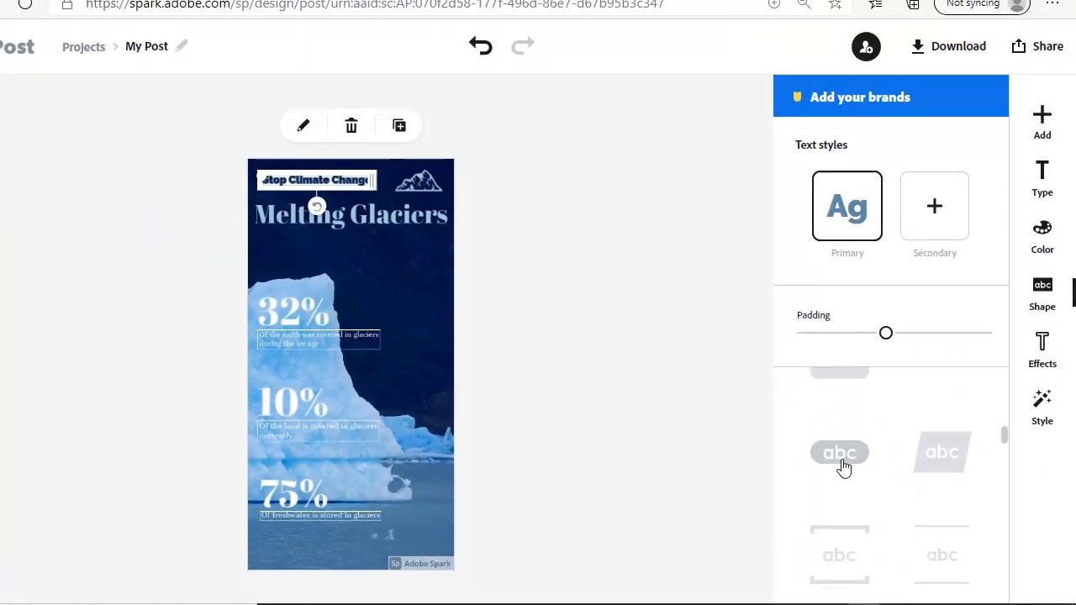
click(844, 467)
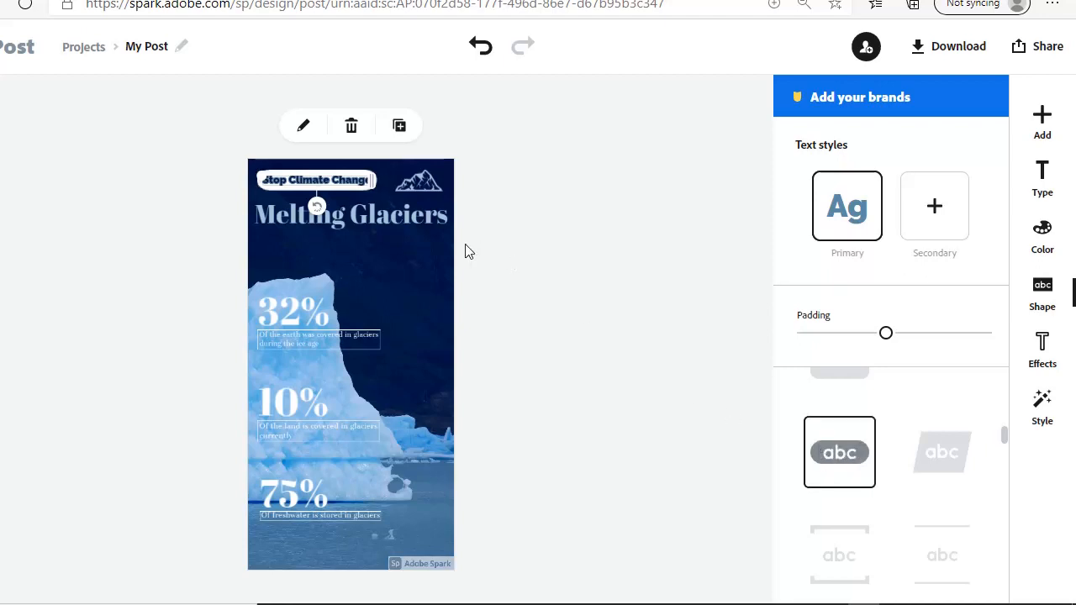
click(379, 246)
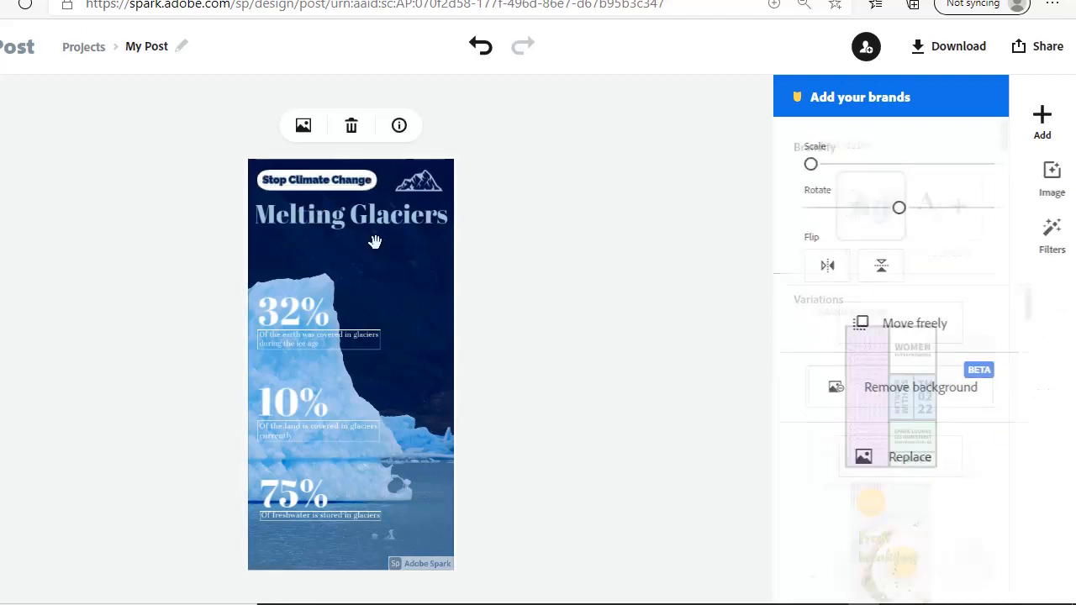
Try recolouring the "Stop Climate Change" banner with the suggested blue and light blue combination.
click(319, 182)
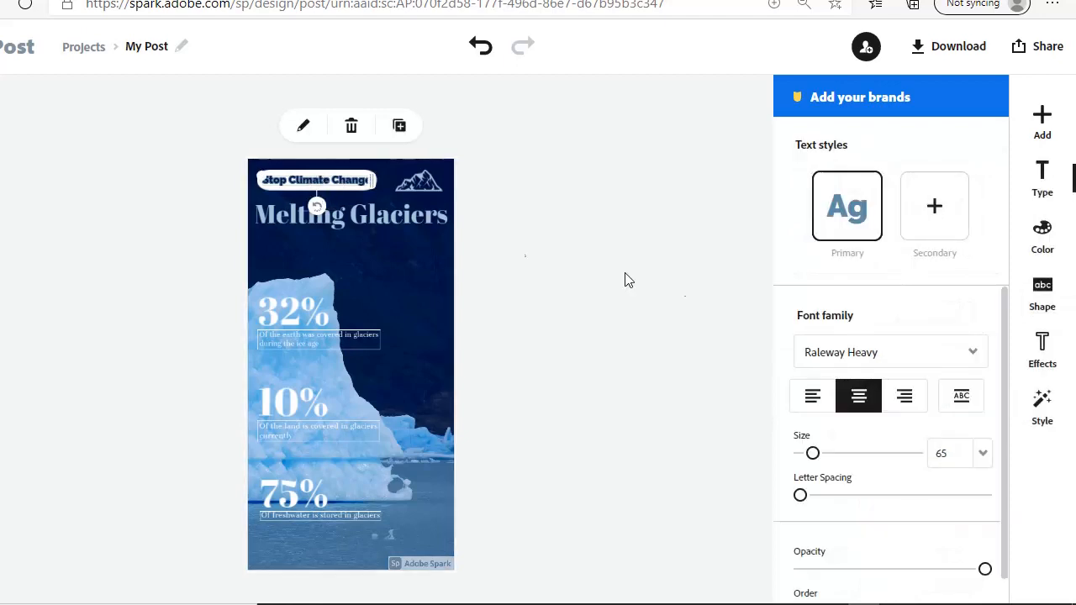
click(1044, 238)
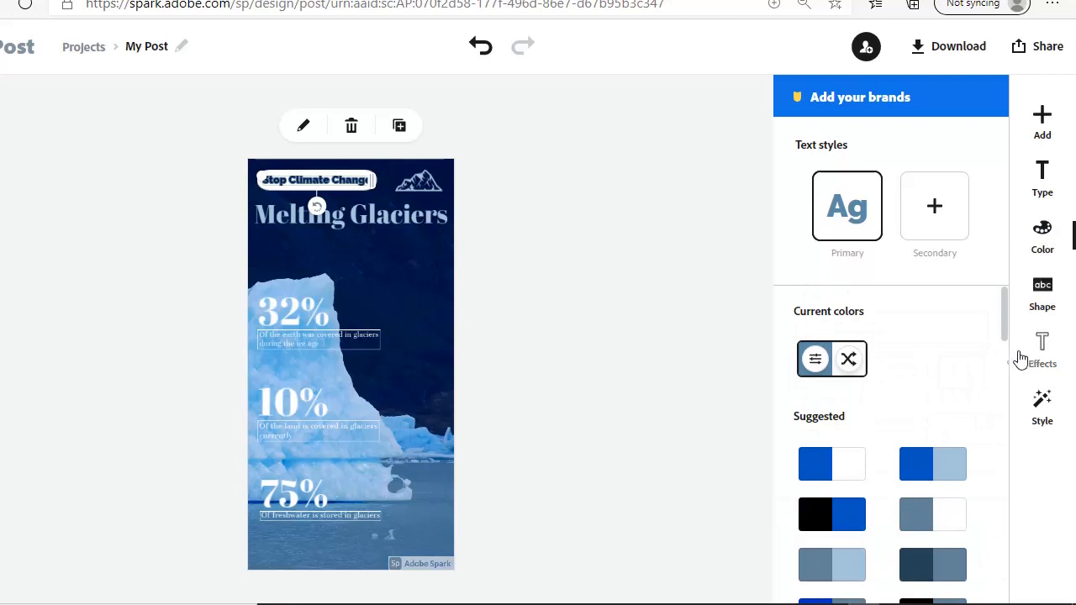
drag(1001, 314, 1002, 335)
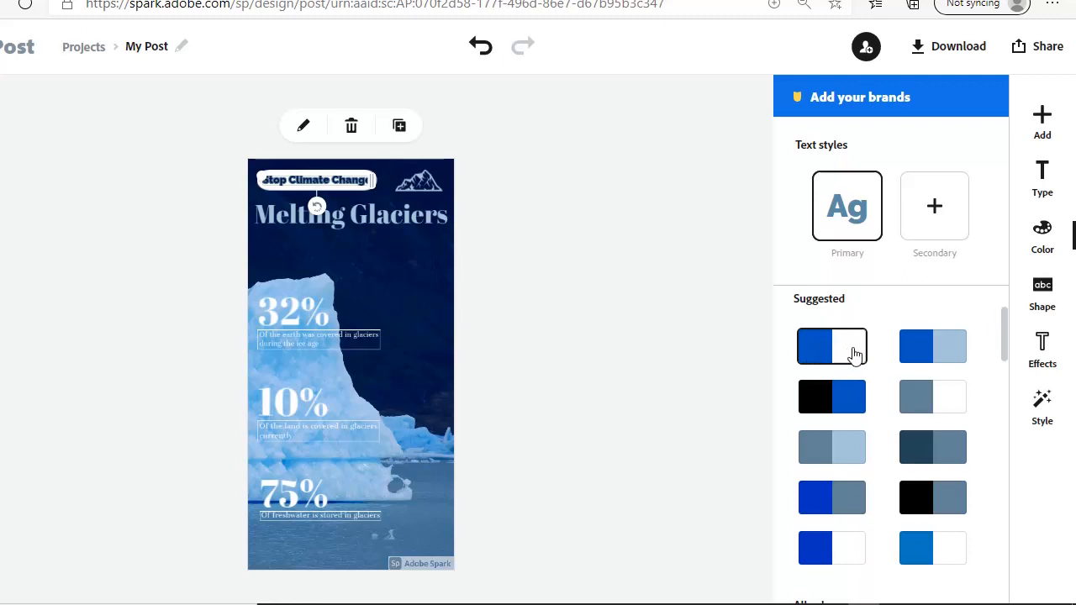
click(919, 351)
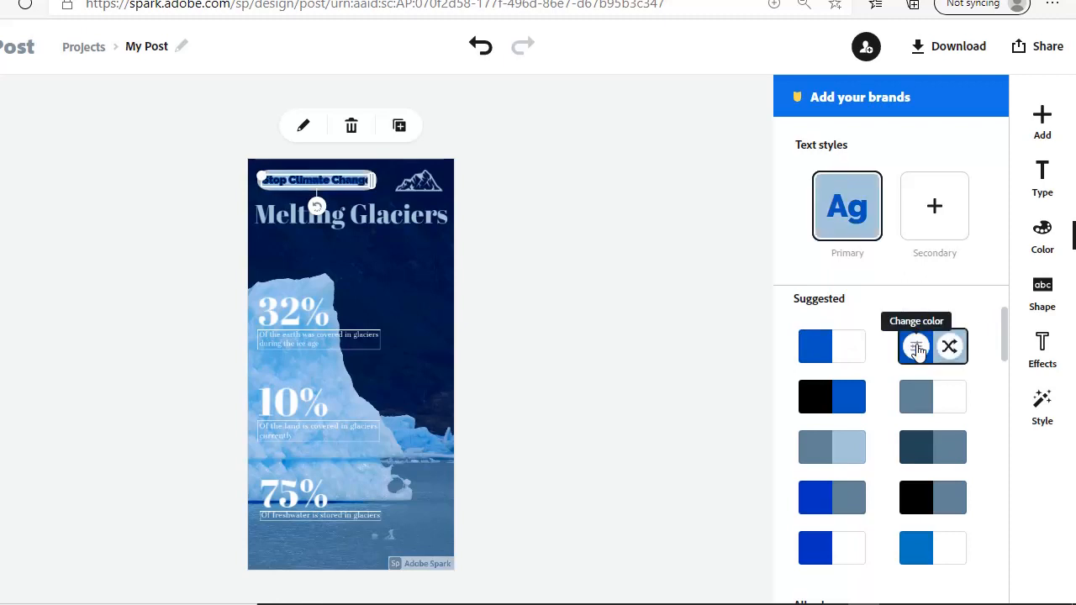
click(386, 246)
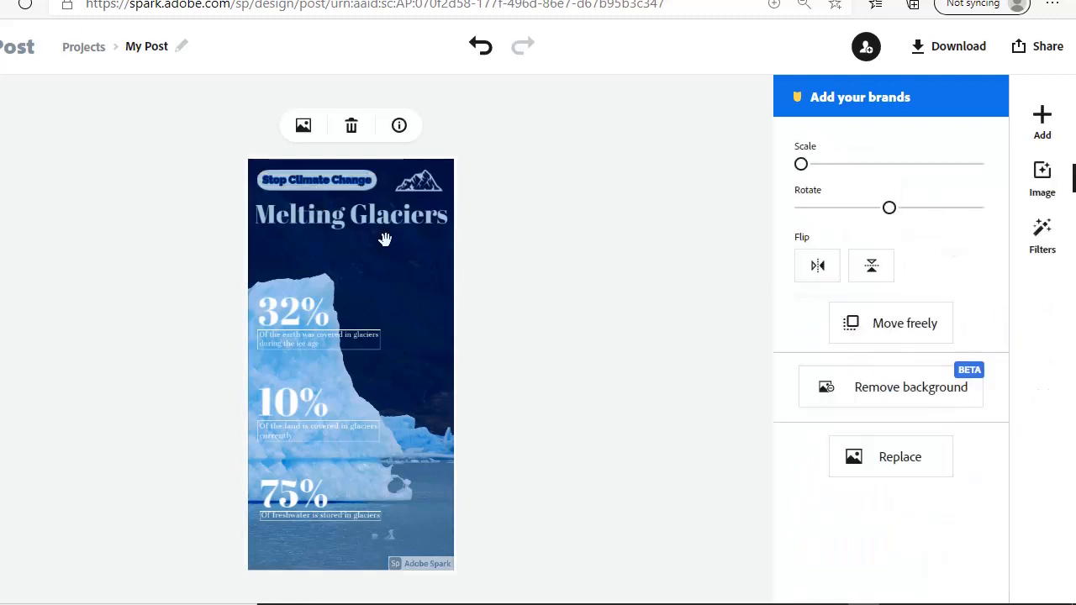
Try the Shadow and Outline text effects on the "Stop Climate Change" banner, undoing each one.
click(307, 180)
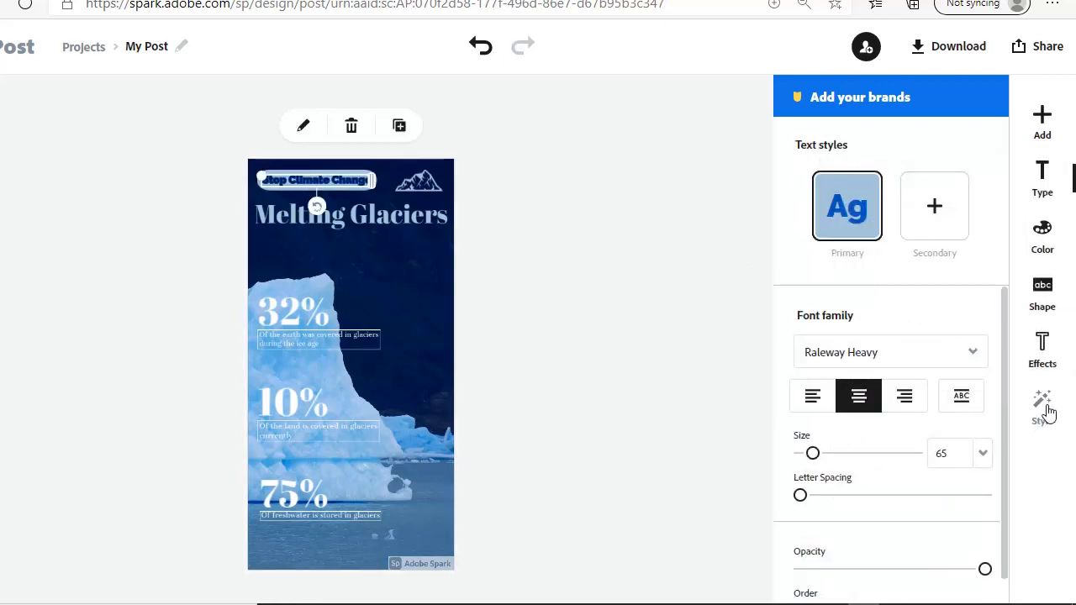
click(1045, 349)
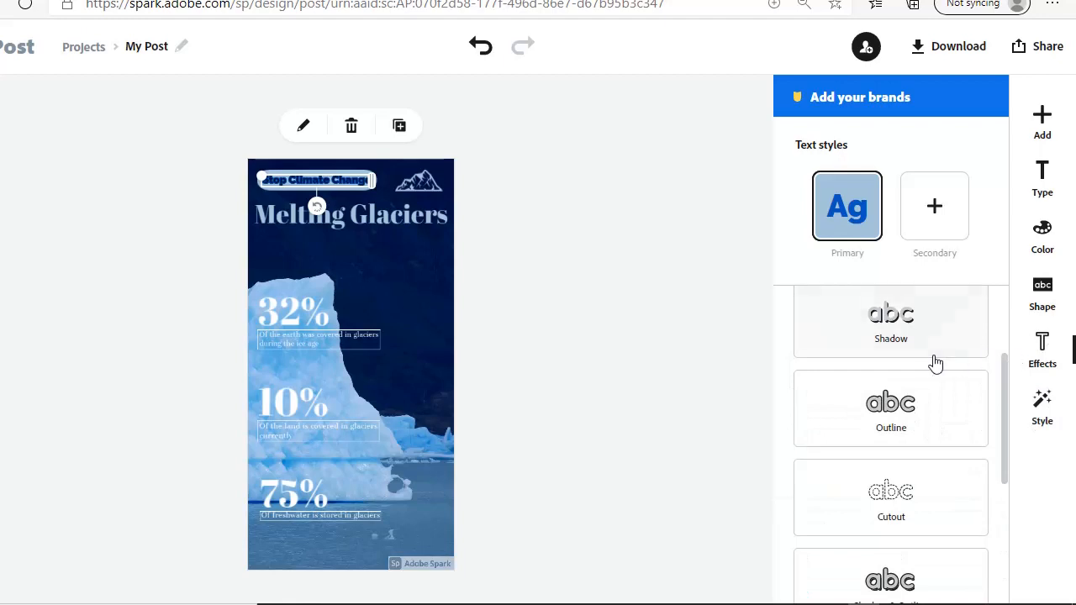
click(893, 326)
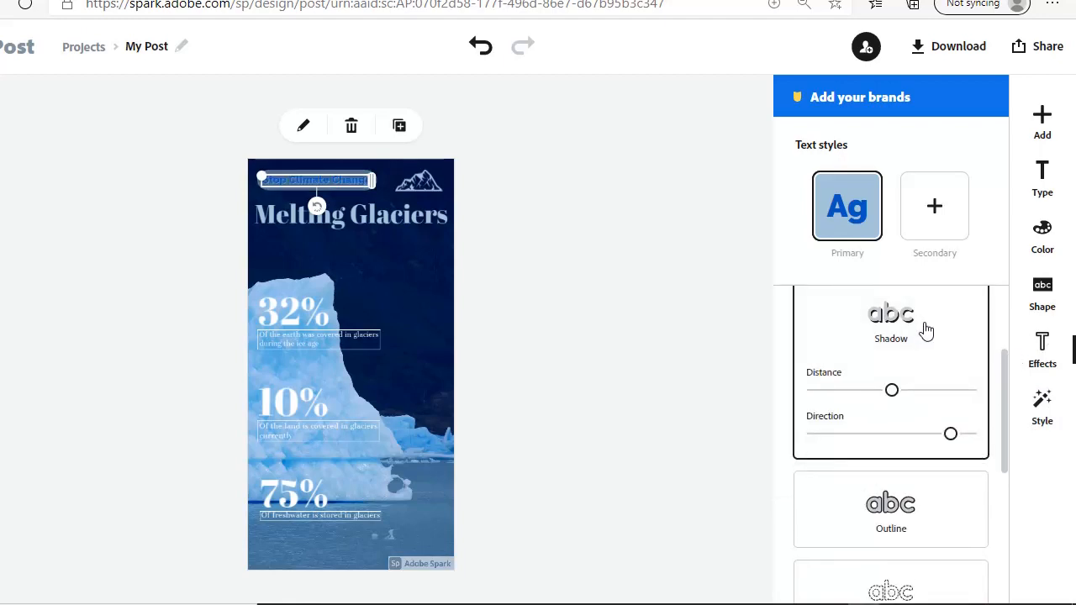
click(480, 46)
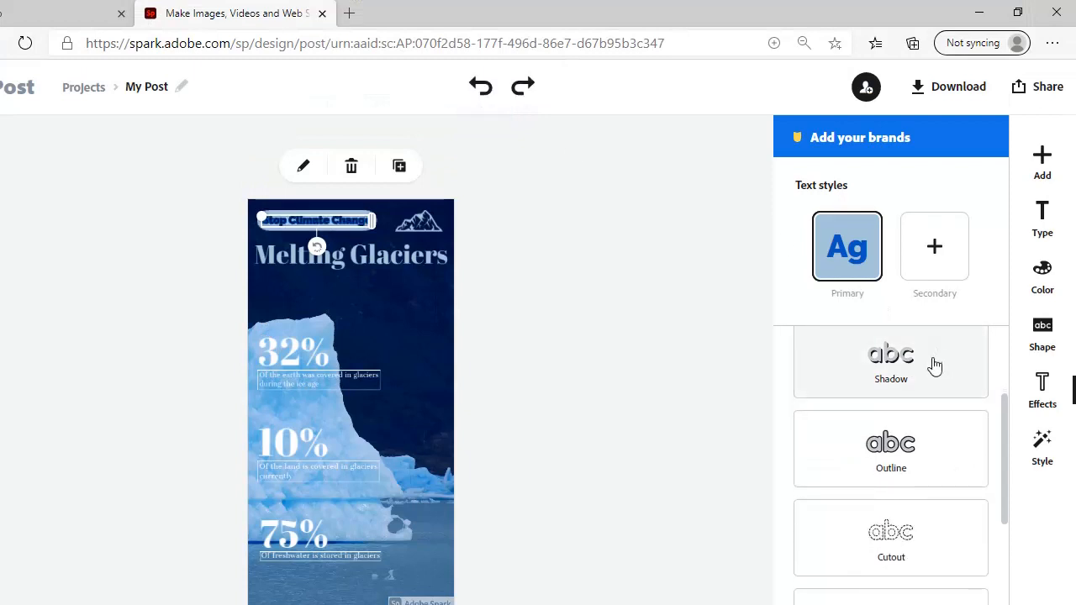
scroll(933, 363, down, 1)
click(887, 375)
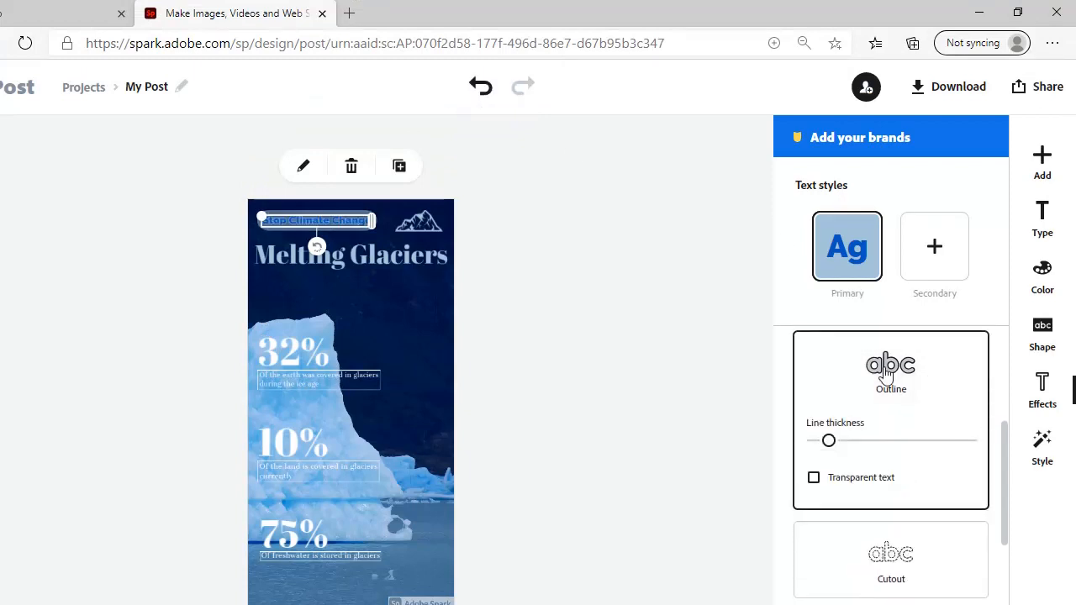
click(480, 86)
Try setting the banner's text effect to None, and undo back to the dark text on a white pill.
drag(1002, 432, 1032, 336)
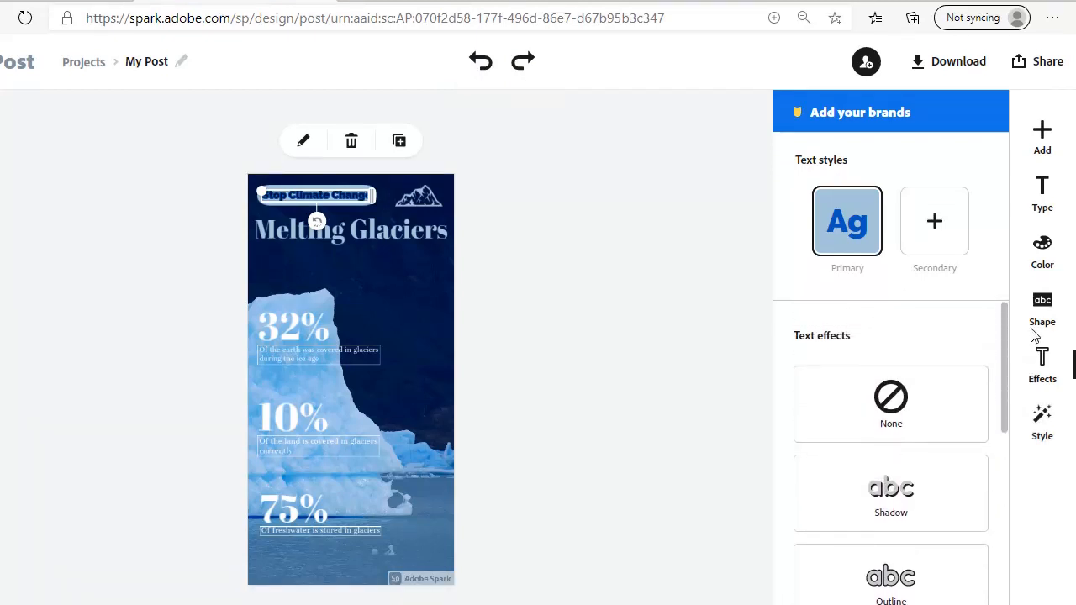
click(902, 407)
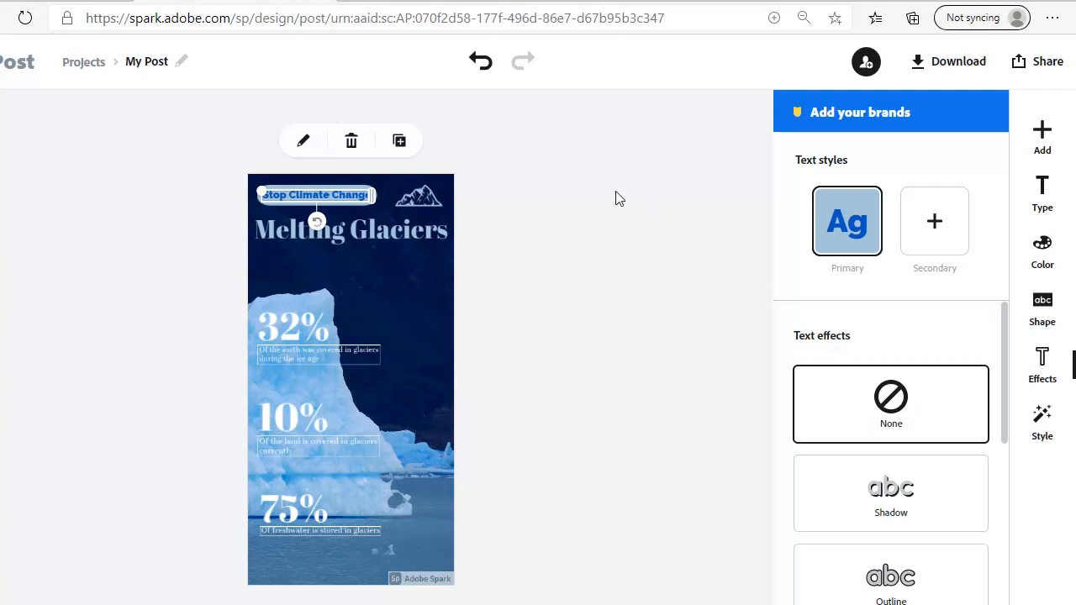
click(480, 89)
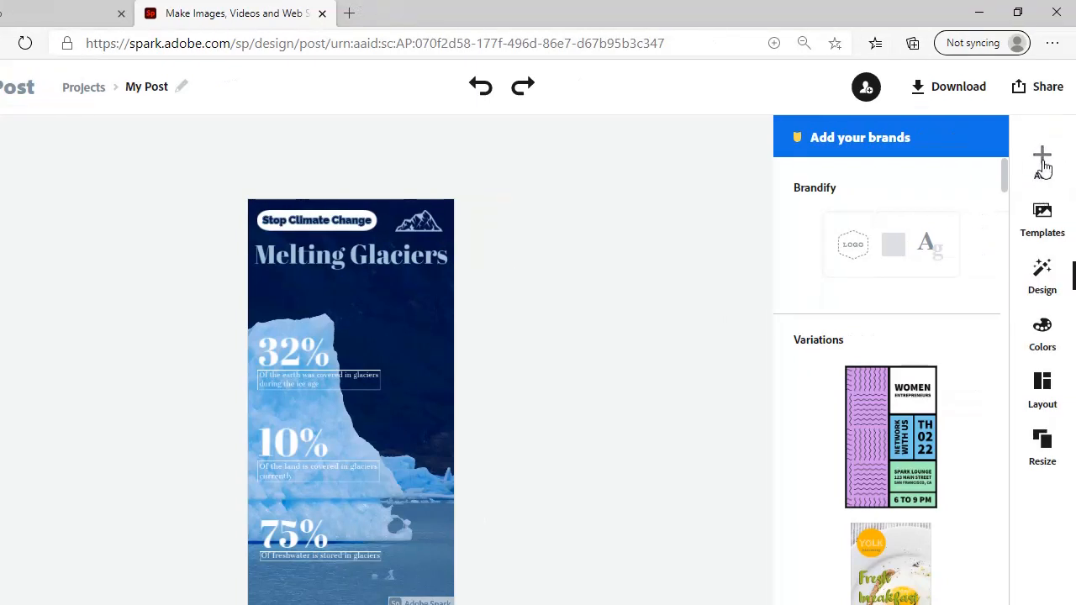
Add the "Everything will be okay" text template to the poster.
click(1042, 164)
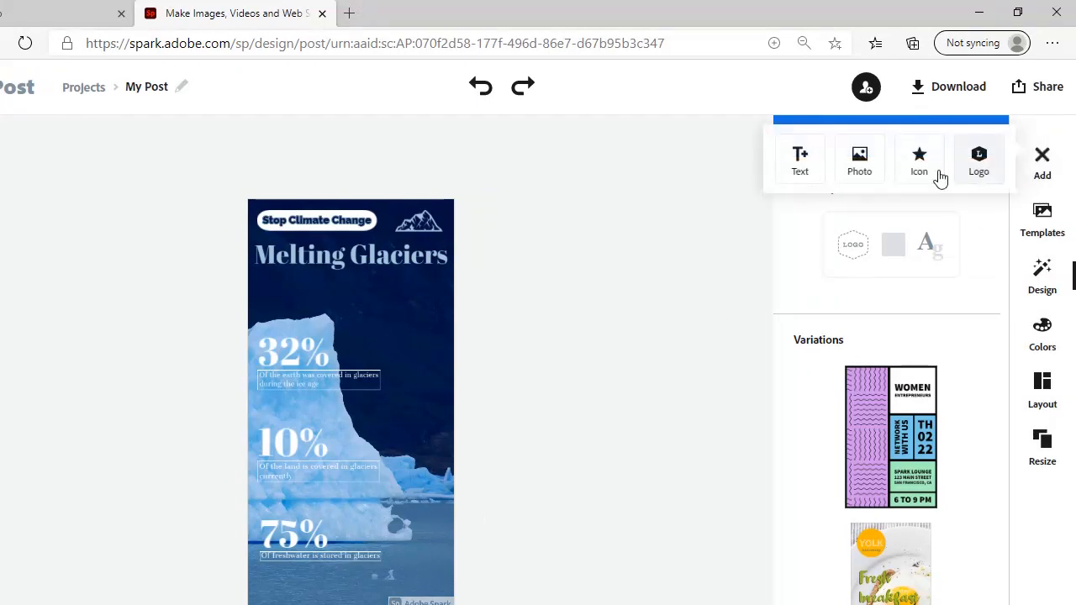
click(803, 176)
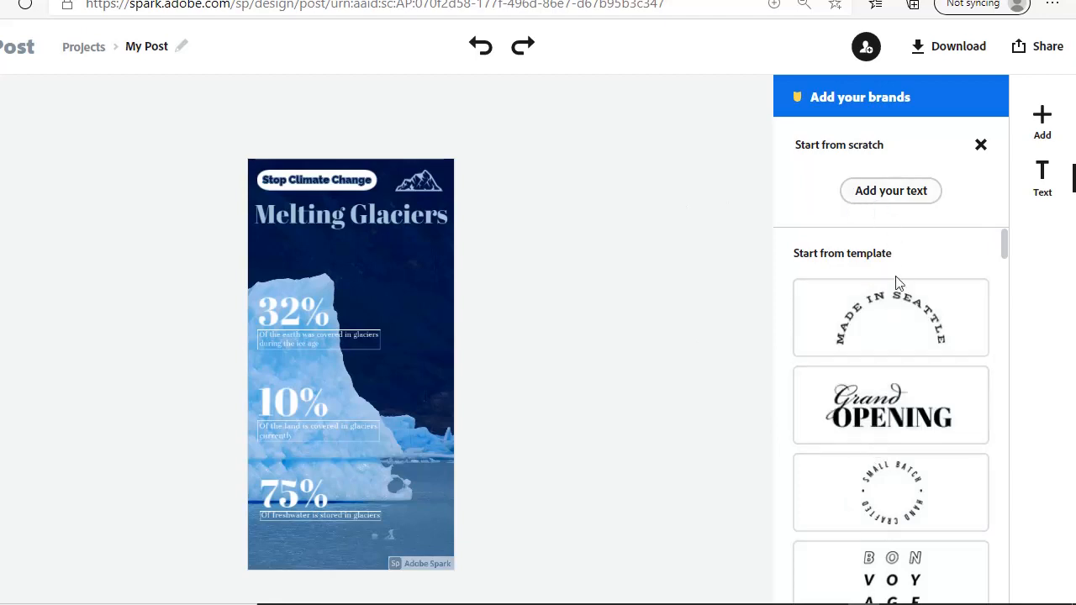
scroll(896, 283, down, 10)
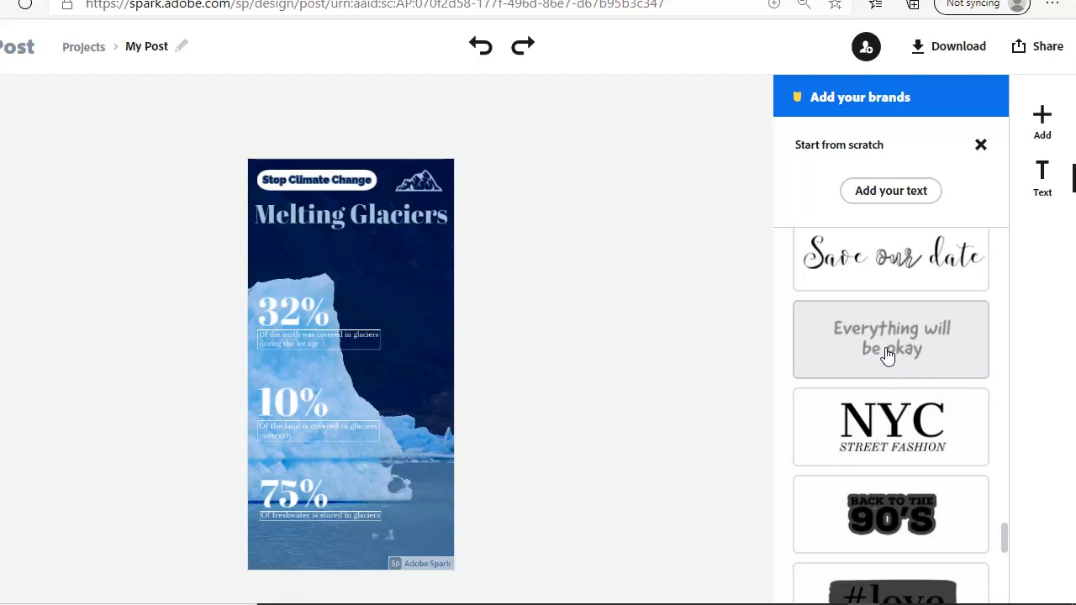
click(887, 355)
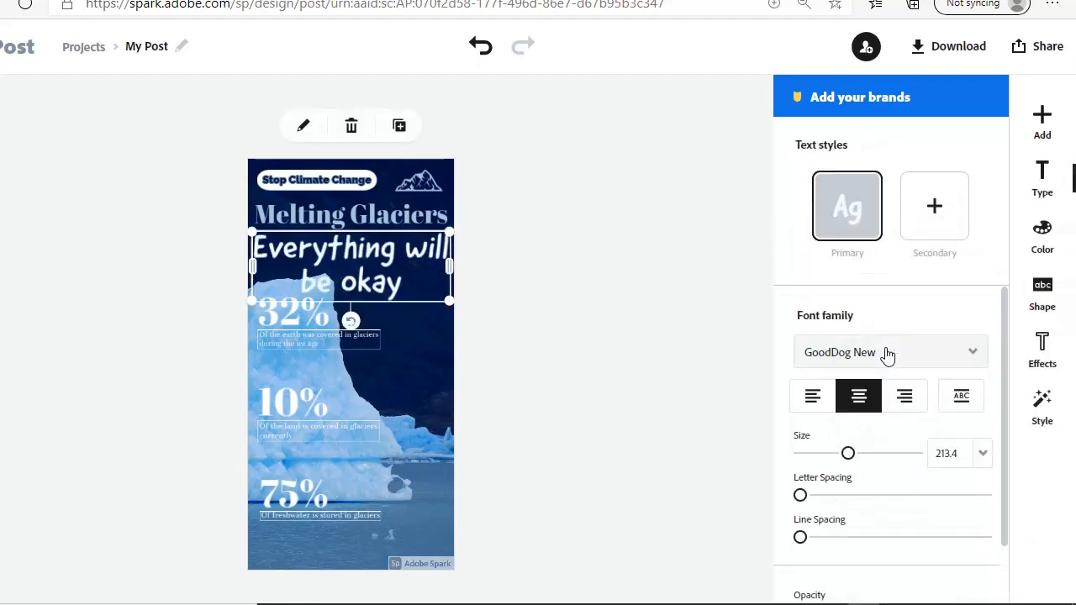
Change the "Everything will be okay" text to "Everything will NOT be okay unless we take action now".
double_click(310, 257)
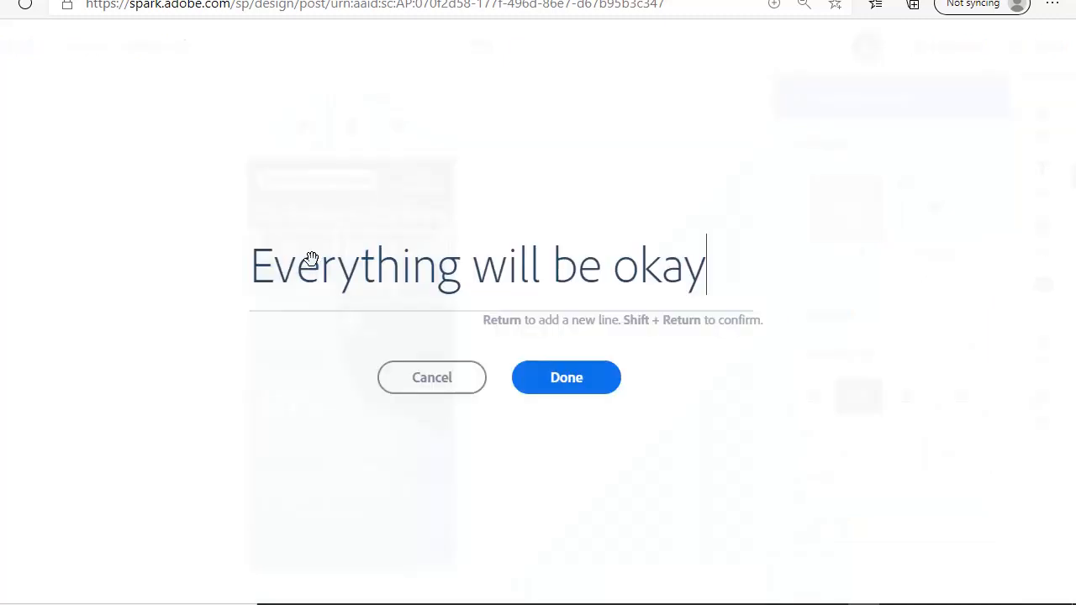
click(552, 267)
text(NOT)
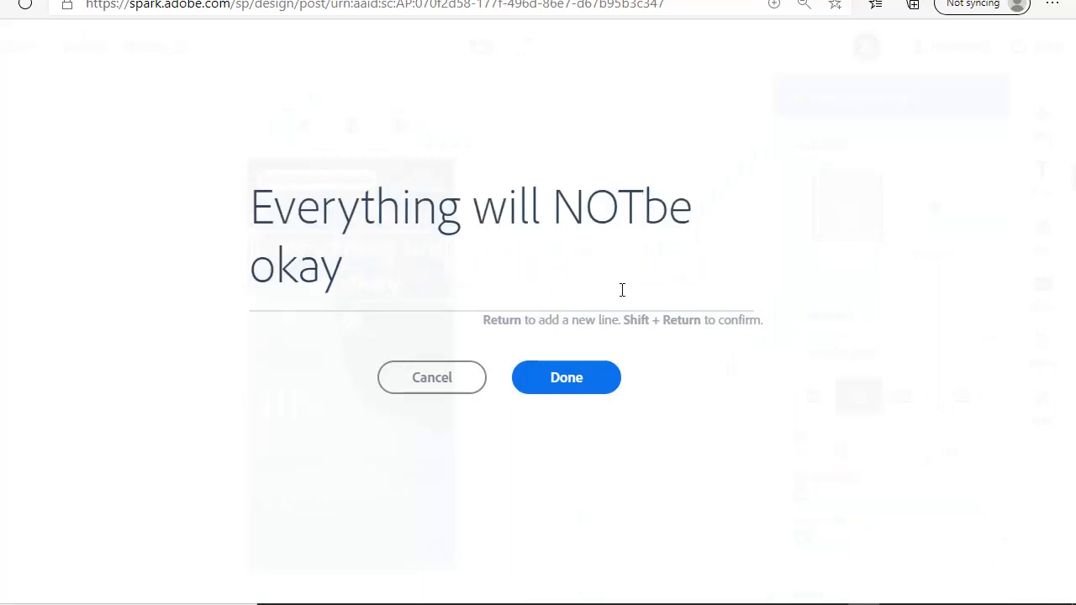
text( be)
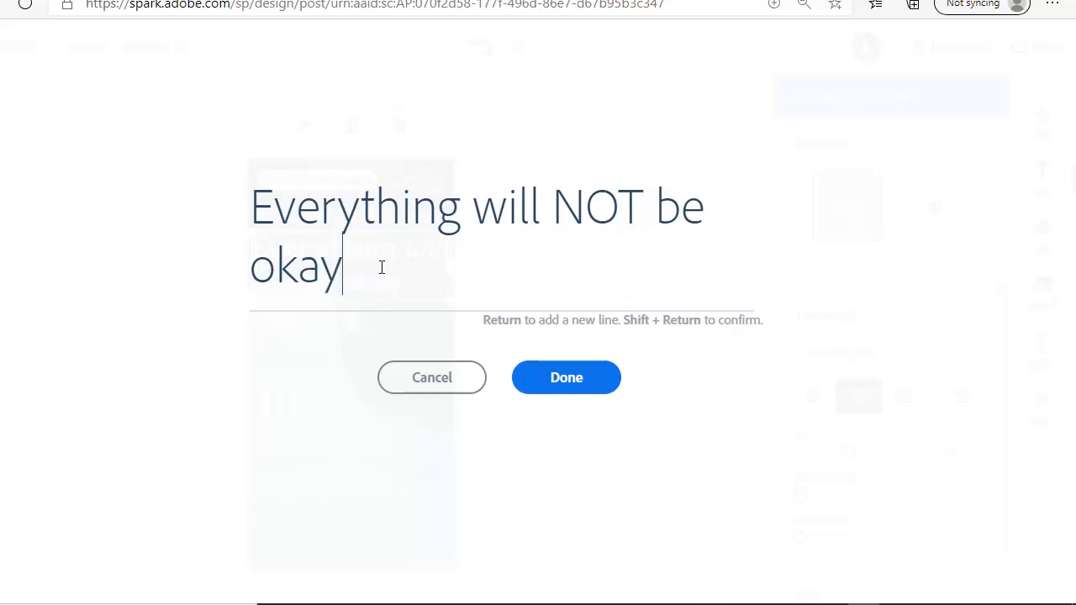
text( okay unless )
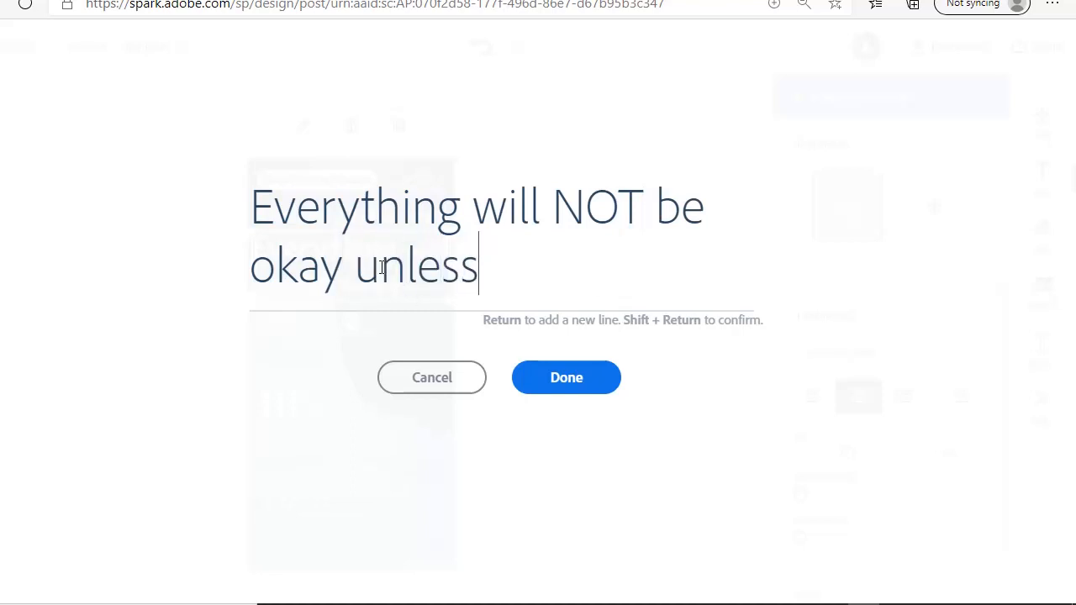
text(we take )
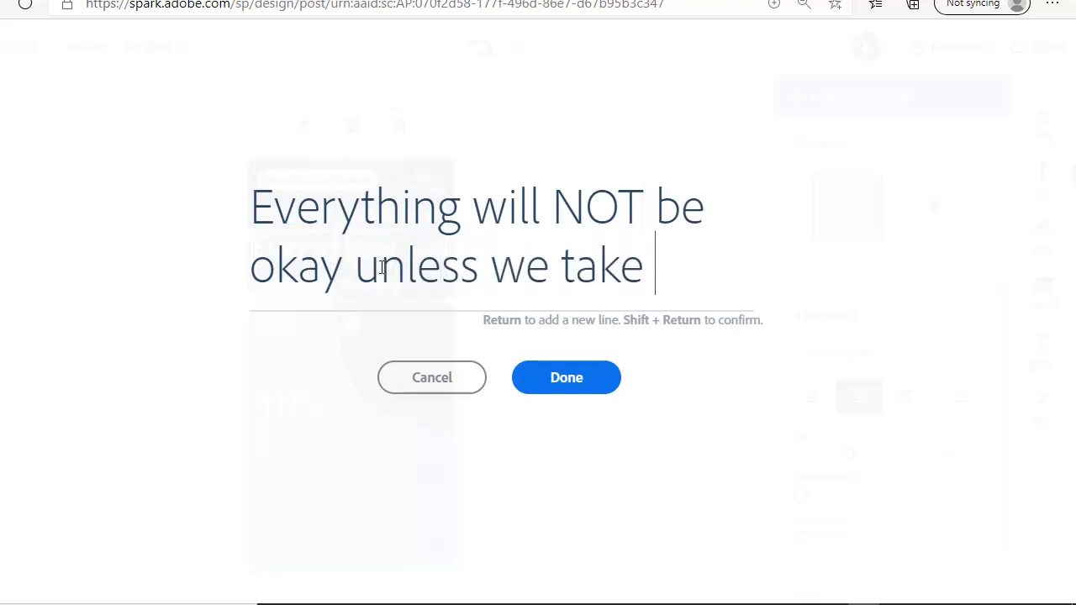
text(action )
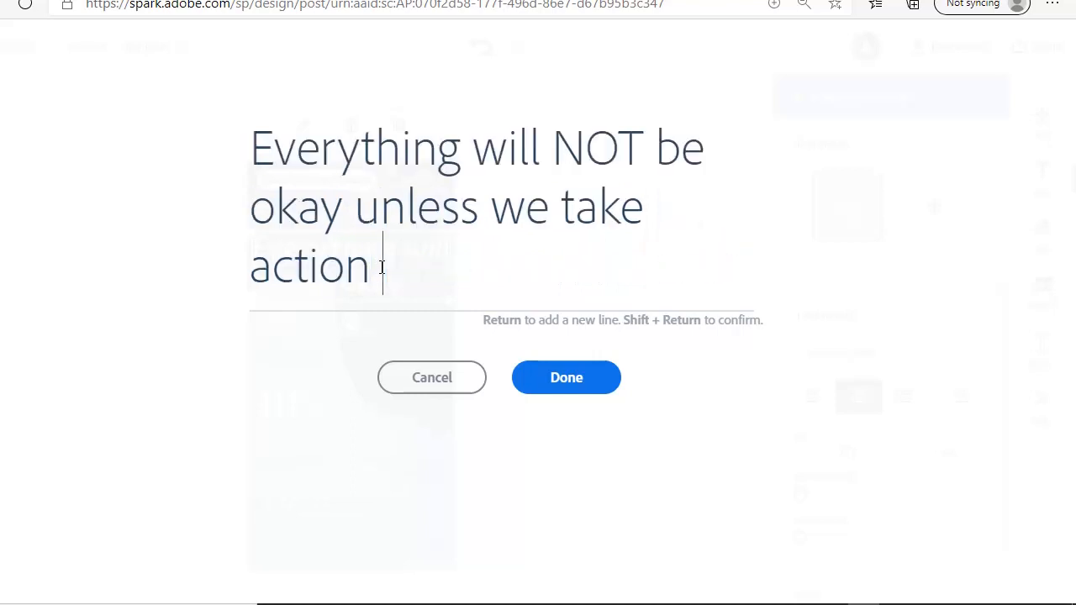
text(now)
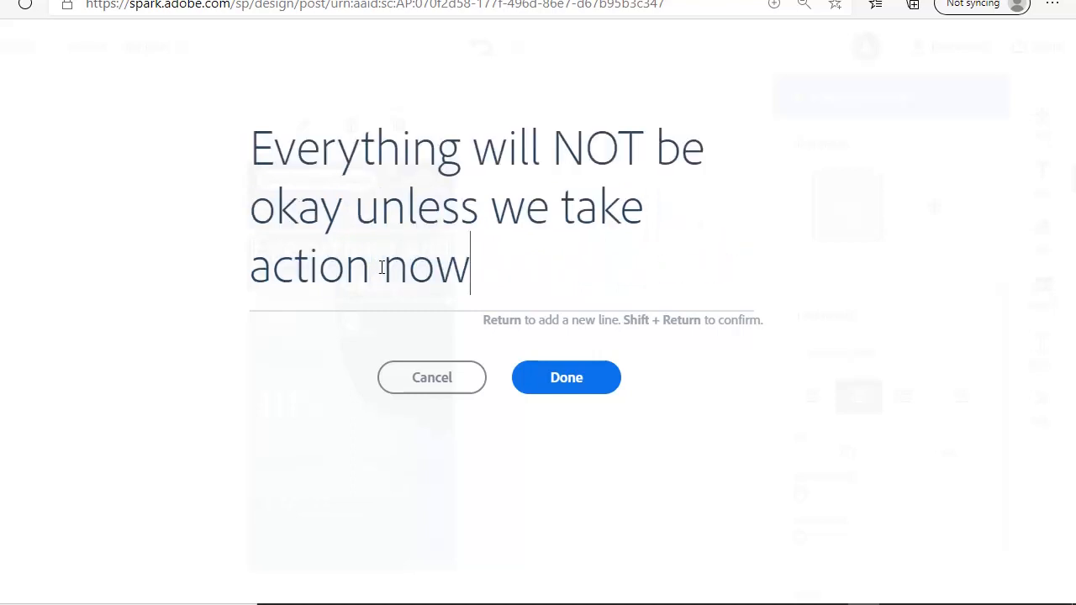
click(559, 382)
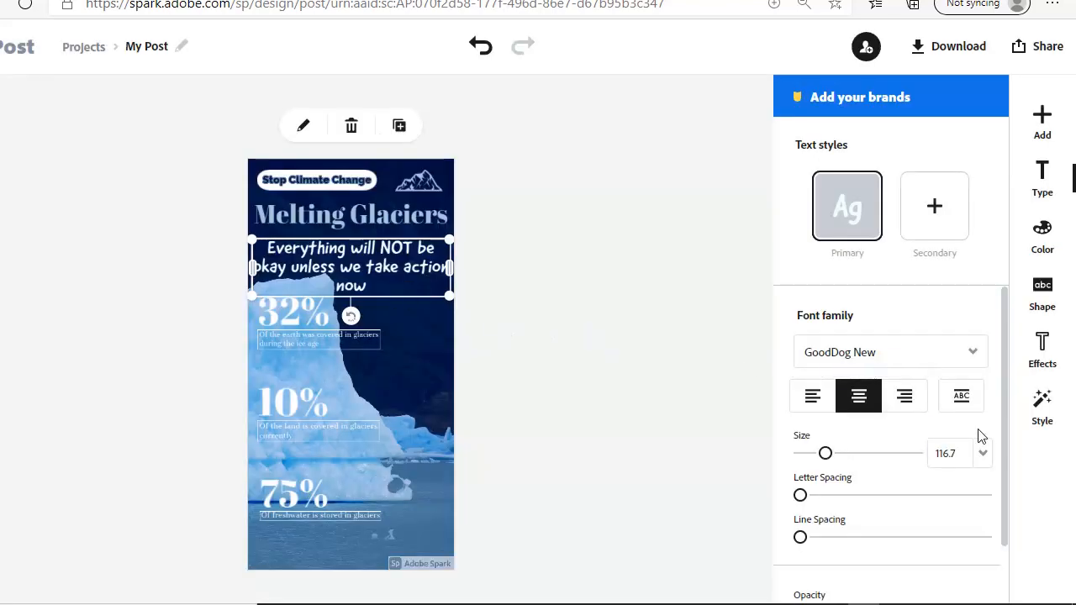
Reduce the "Everything will NOT be okay" text to size 65 and move it up directly beneath the Melting Glaciers title.
click(983, 458)
click(984, 456)
click(982, 457)
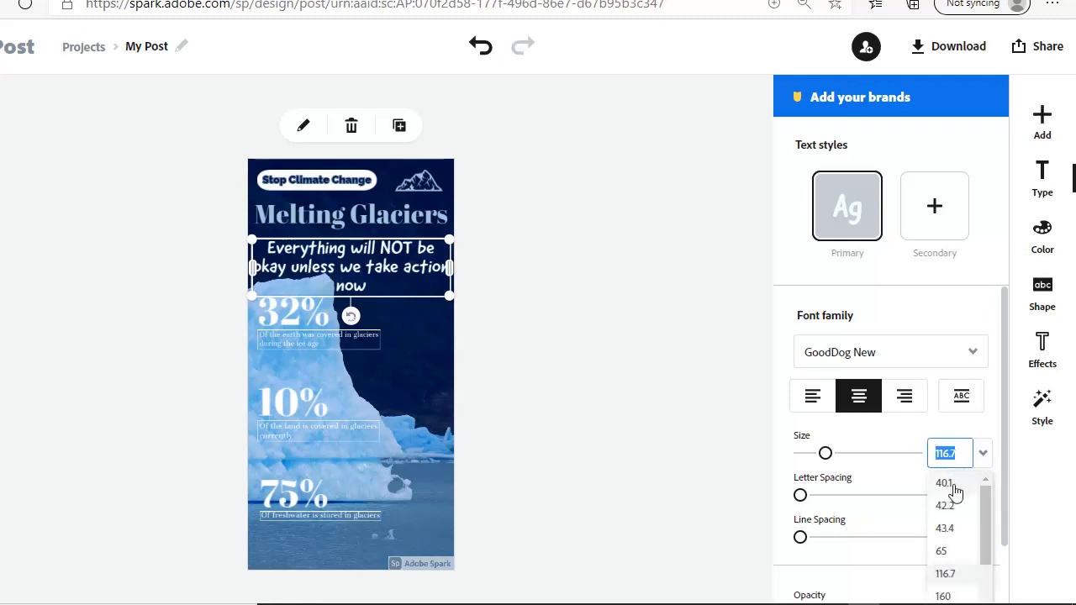
click(945, 551)
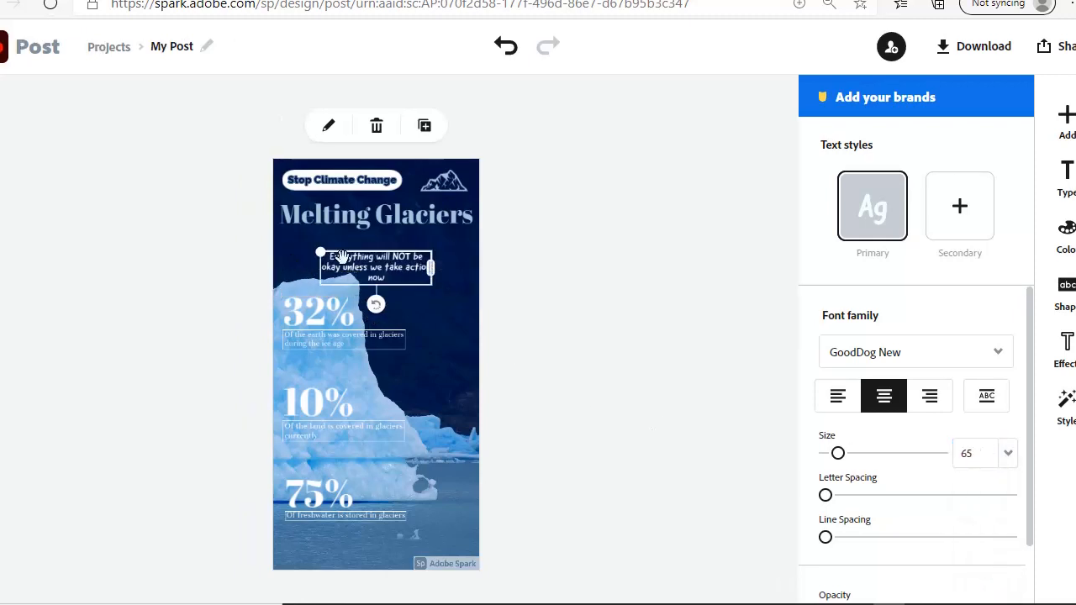
drag(322, 263, 341, 250)
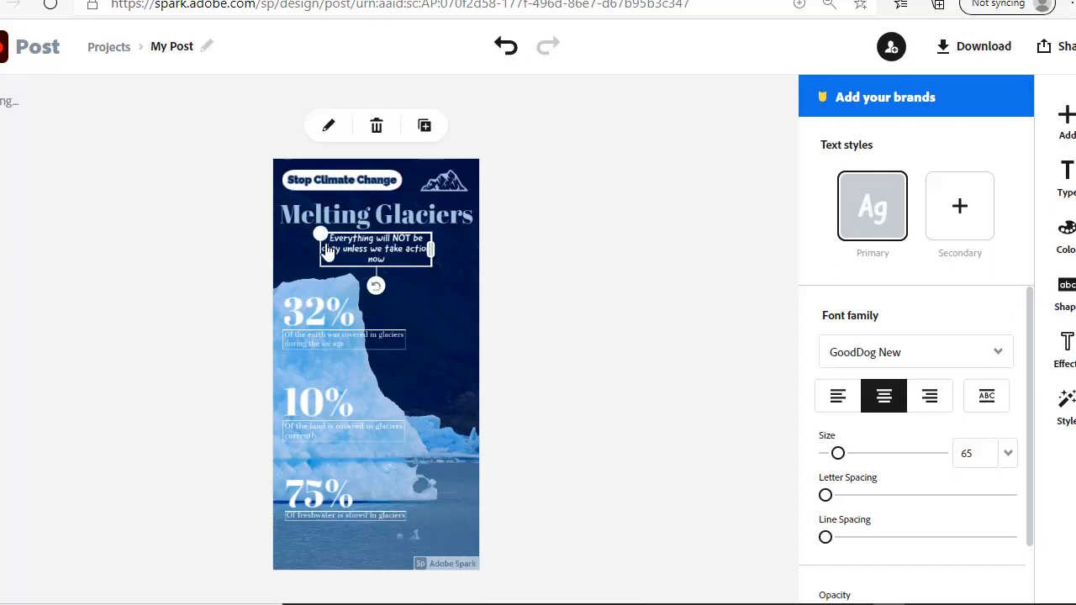
Set the "Everything will NOT be okay" text to size 80 and shift it slightly down from the title.
click(956, 447)
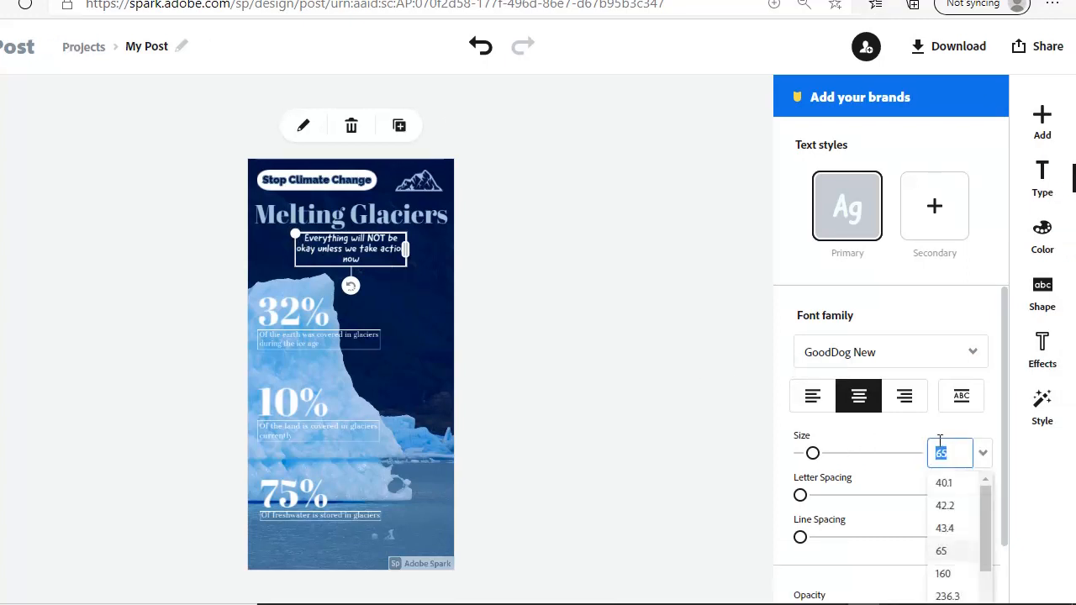
key(Return)
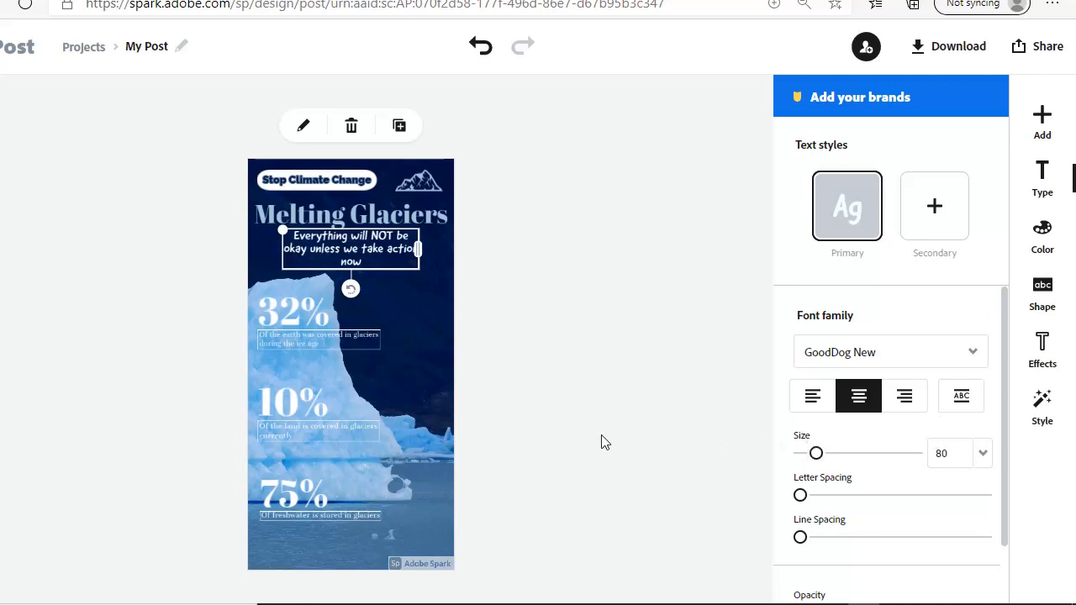
drag(317, 259, 318, 270)
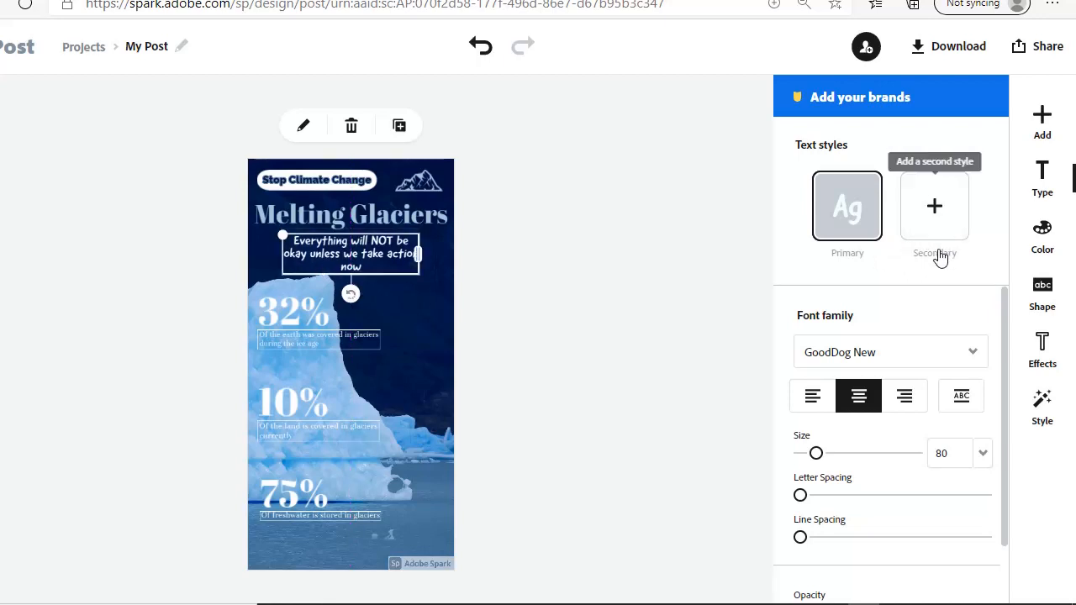
Add a secondary text style to the "Everything will NOT be okay" message and colour it bright orange-red.
click(939, 220)
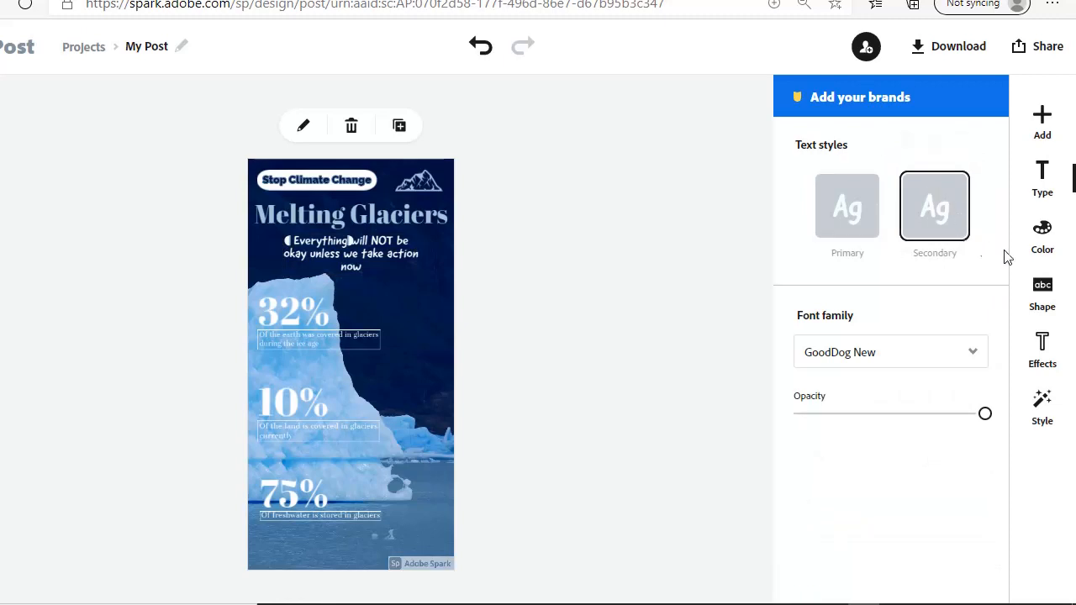
click(1042, 254)
scroll(924, 353, down, 5)
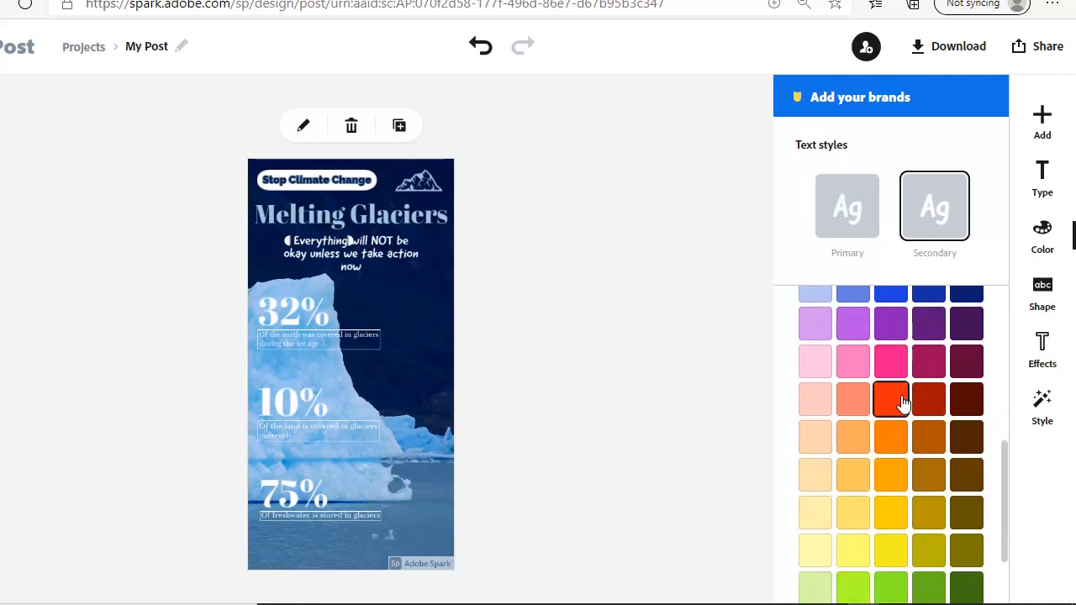
click(901, 403)
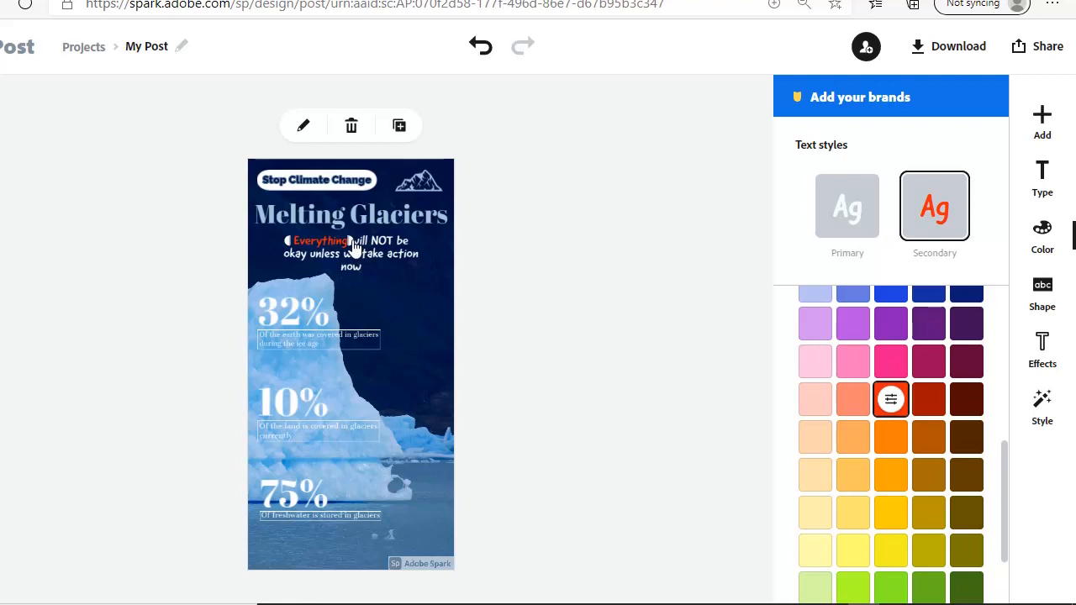
Adjust the range of the secondary style so that it covers only the word "NOT" in the message.
drag(357, 244, 374, 262)
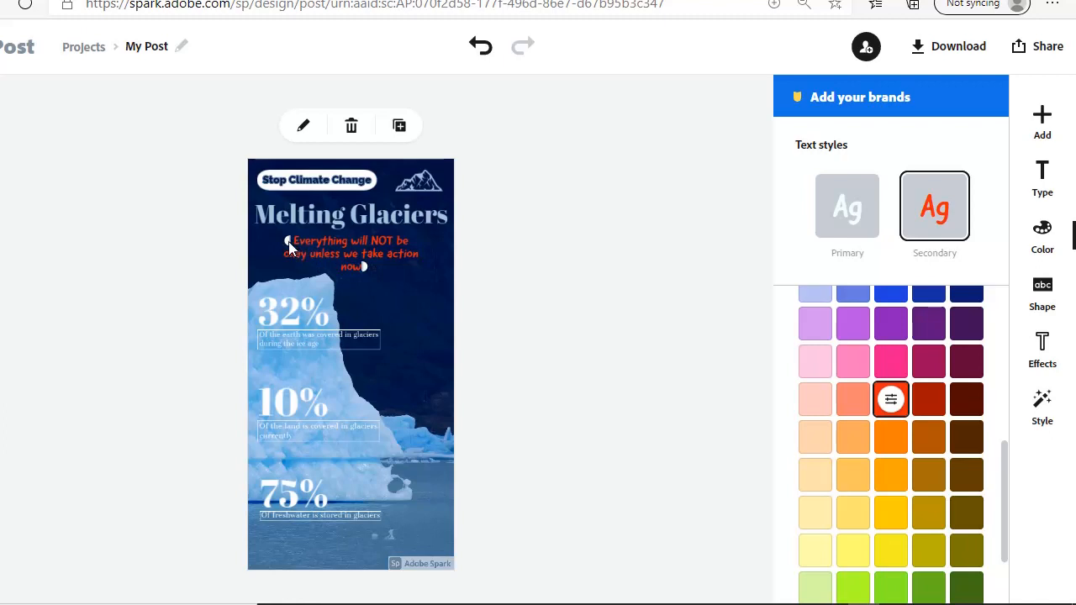
drag(290, 248, 355, 250)
drag(363, 241, 396, 243)
double_click(394, 244)
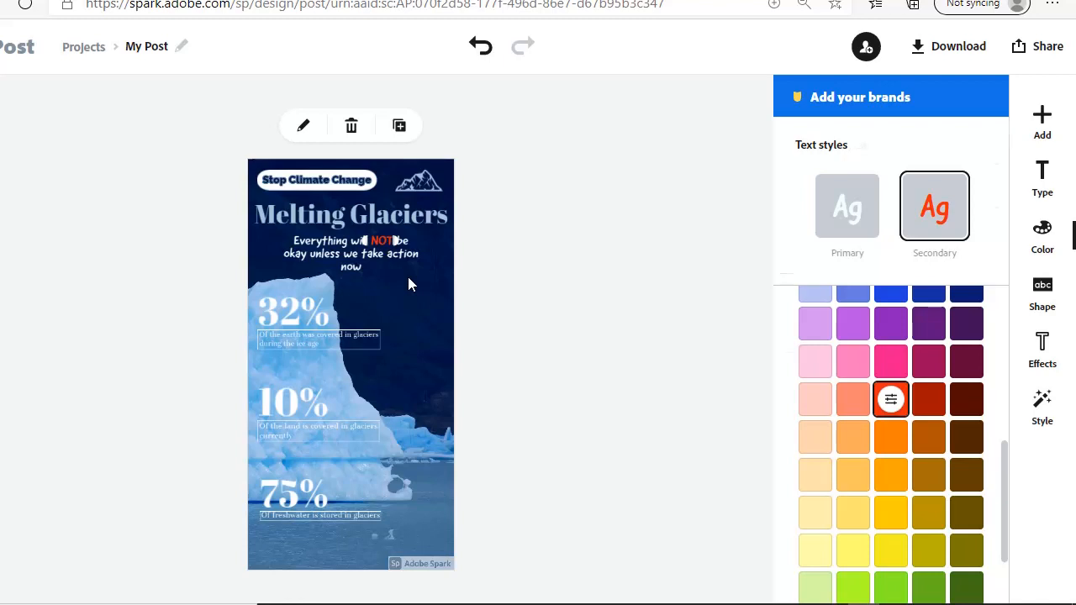
Reshape the "Everything will NOT be okay" text box to wrap onto two lines, and set its size to 85.
click(409, 283)
click(421, 265)
drag(422, 269, 338, 249)
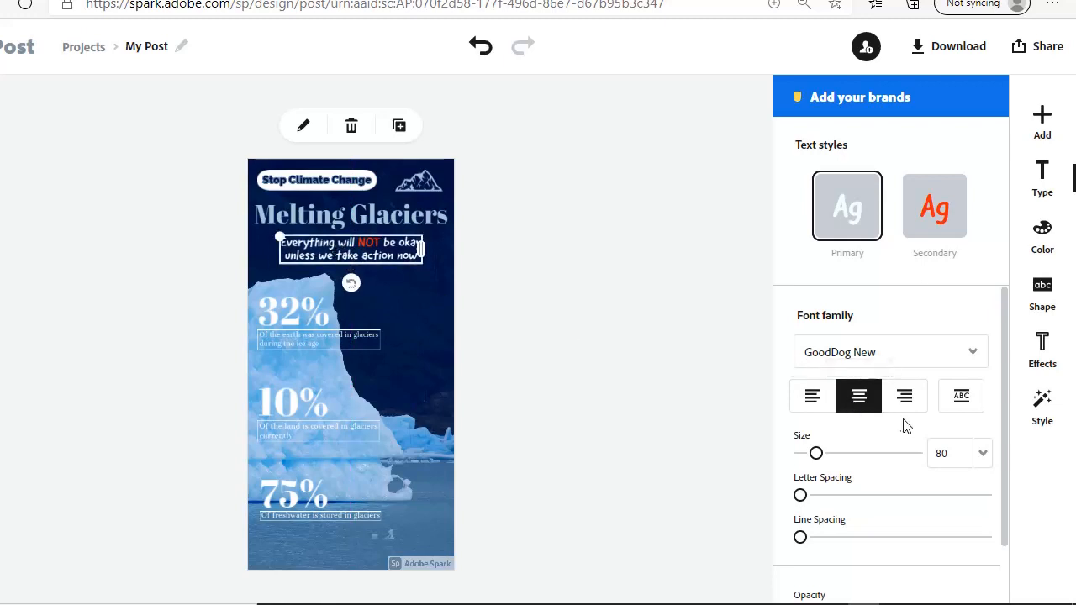
click(969, 452)
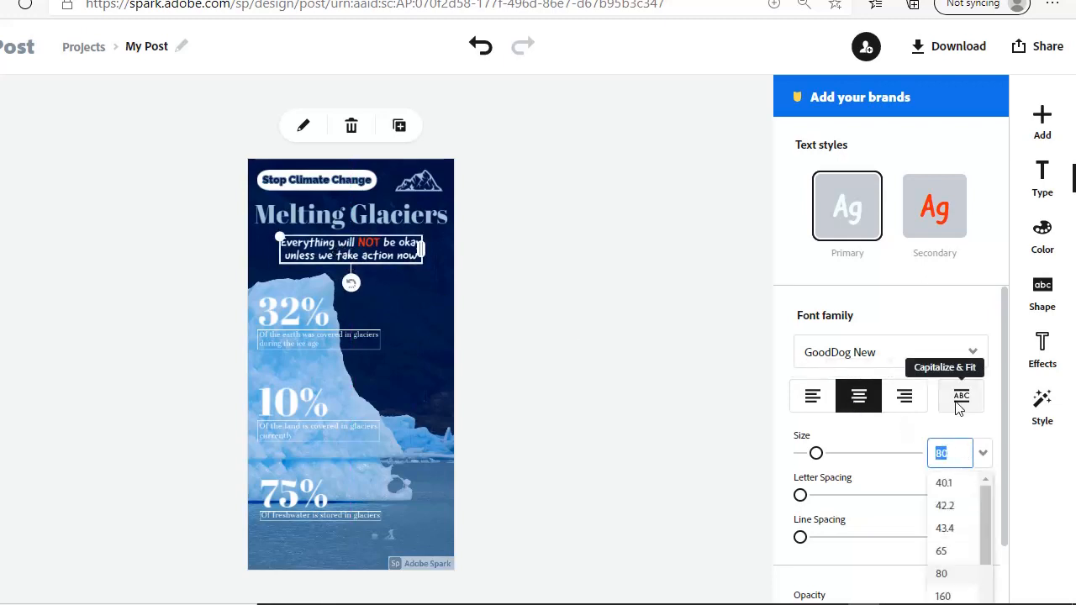
text(85)
key(Return)
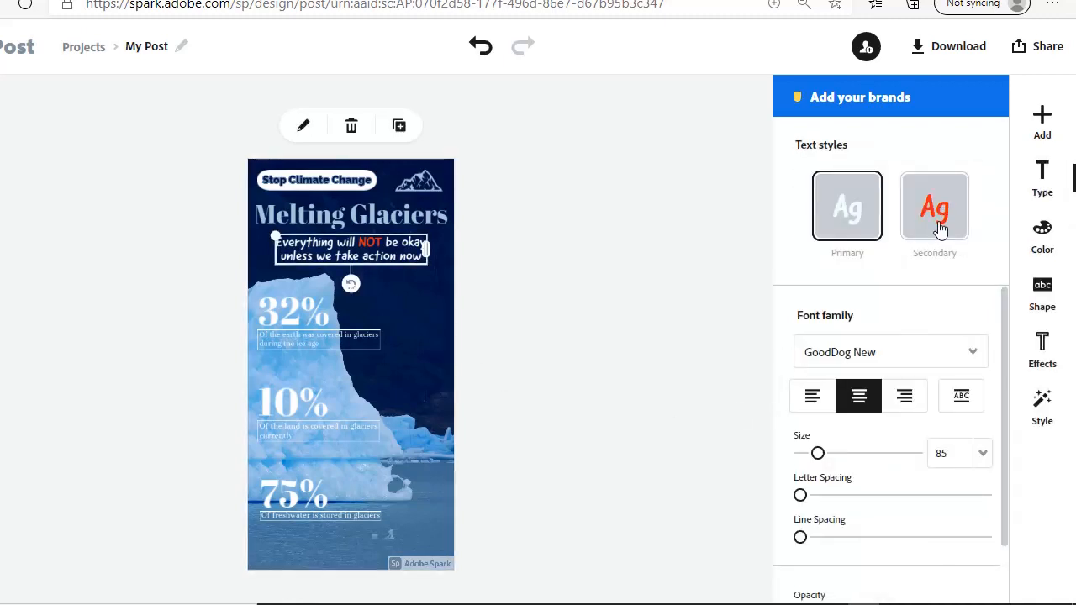
click(1044, 242)
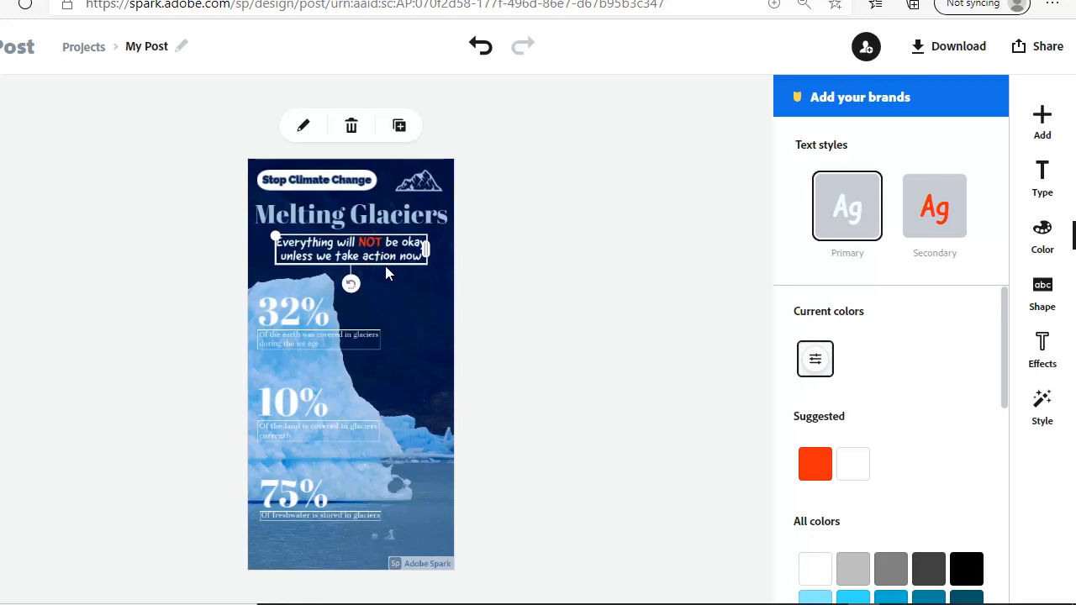
click(496, 269)
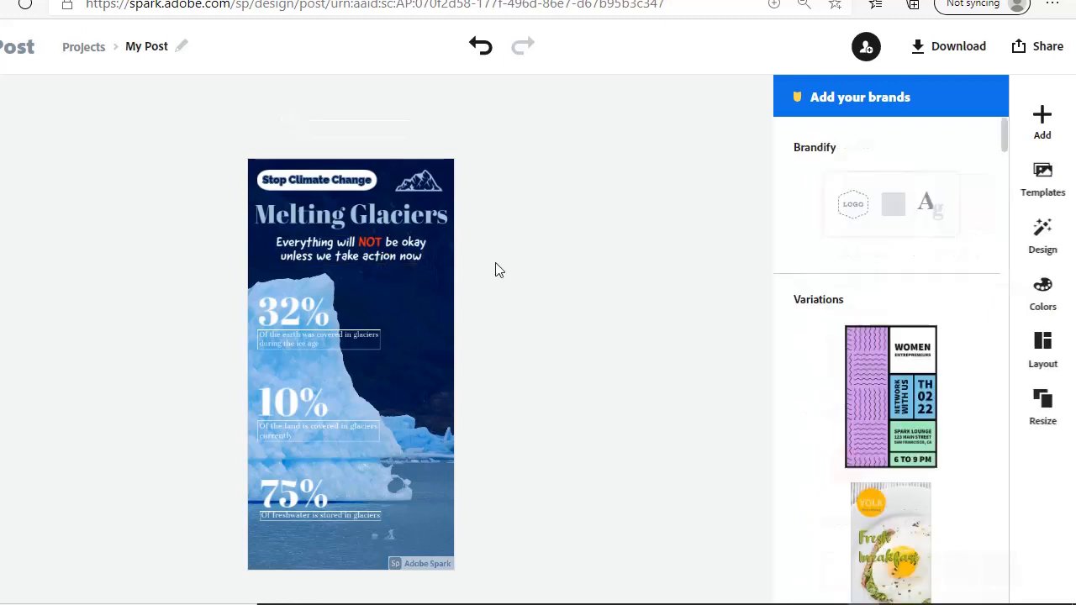
Change the 32% figure on the poster to 80%.
click(286, 307)
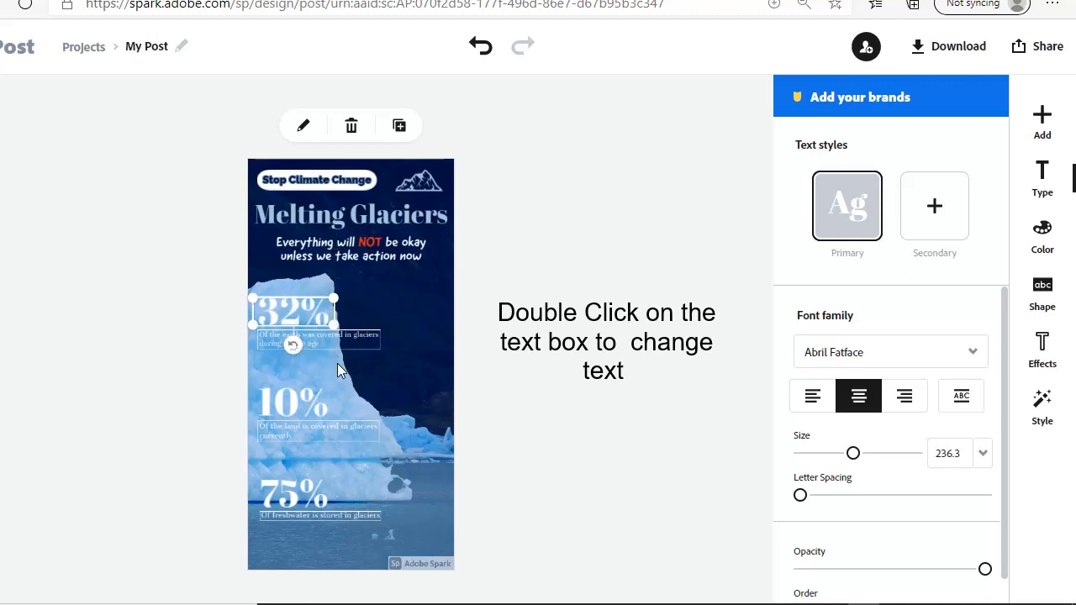
double_click(299, 311)
click(299, 274)
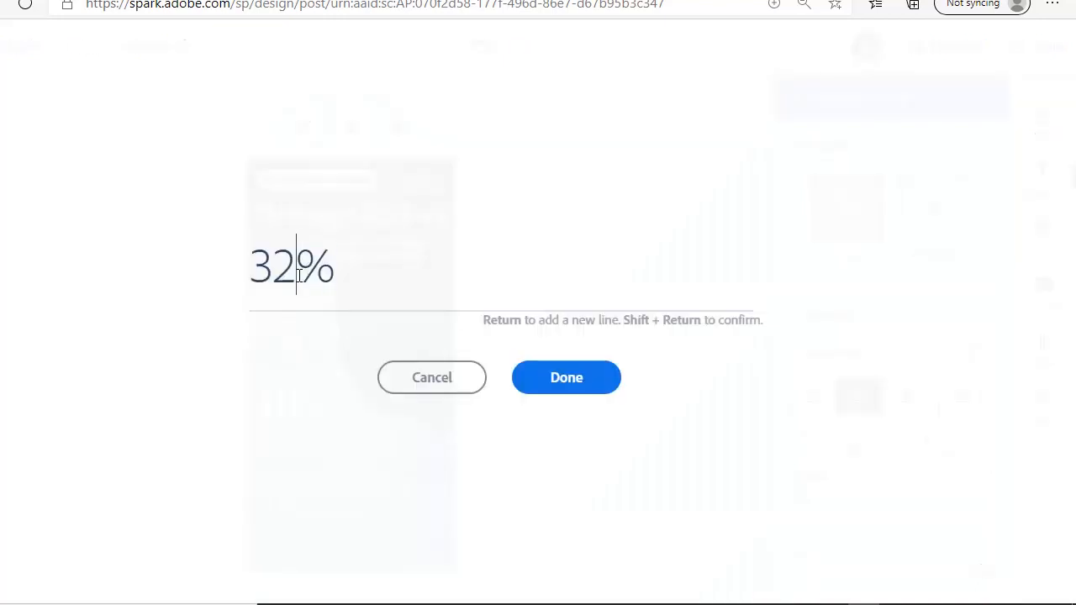
key(BackSpace)
key(BackSpace)
text(80)
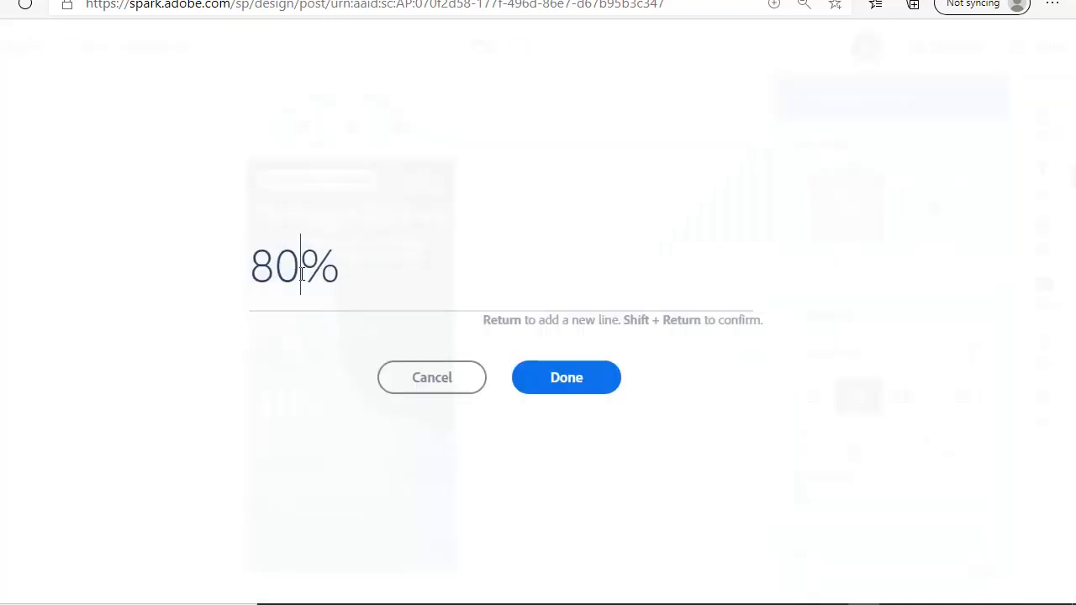
click(563, 381)
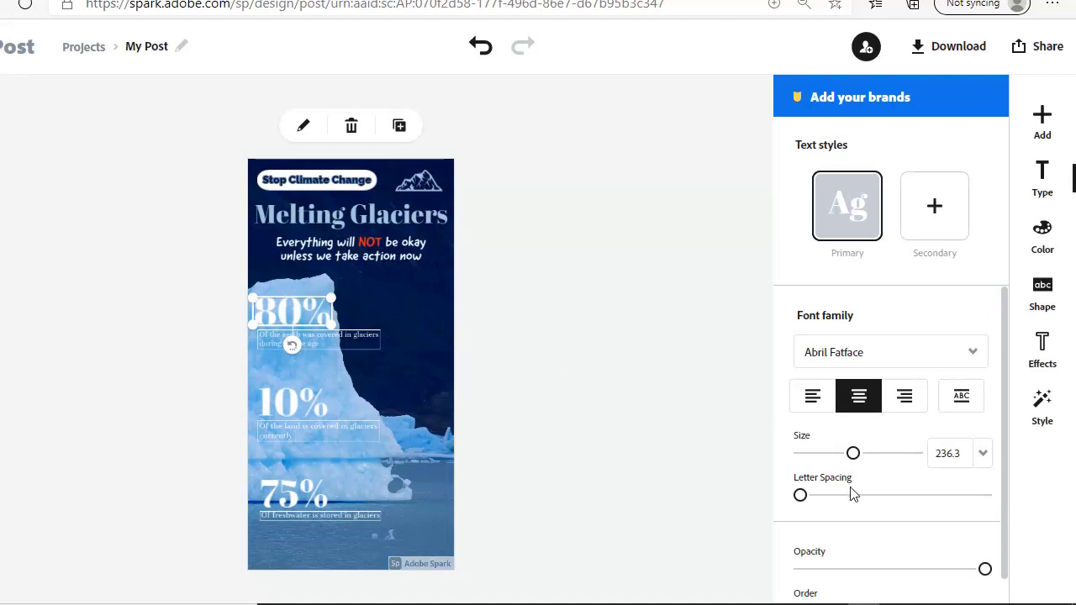
Replace the caption under the 80% figure with "Of the famed snows of Kilimanjaoro have melted since 2012 (National Geographic)".
double_click(317, 346)
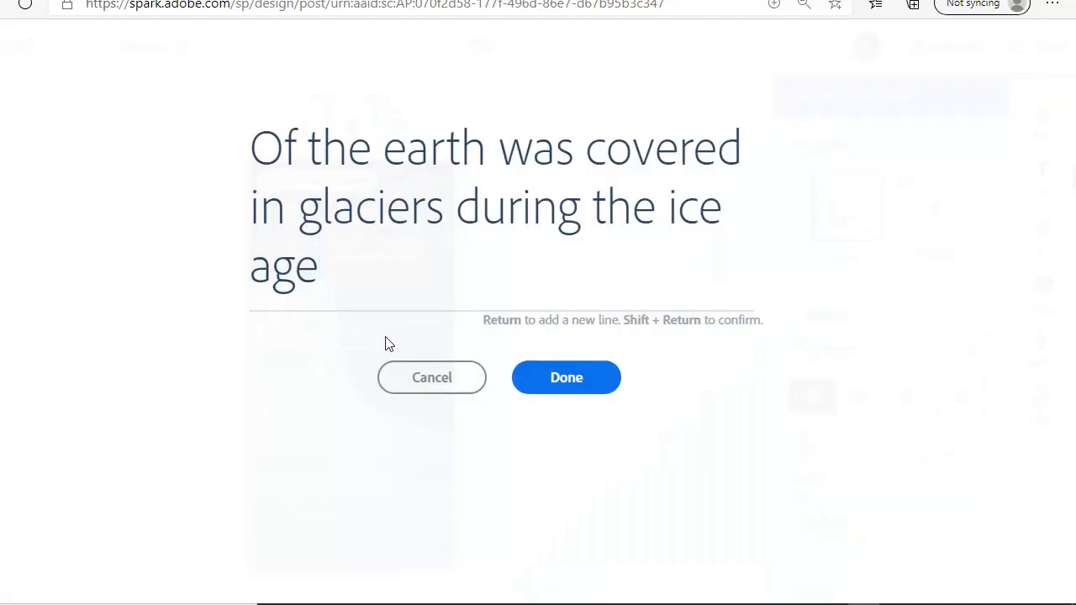
drag(348, 286, 264, 148)
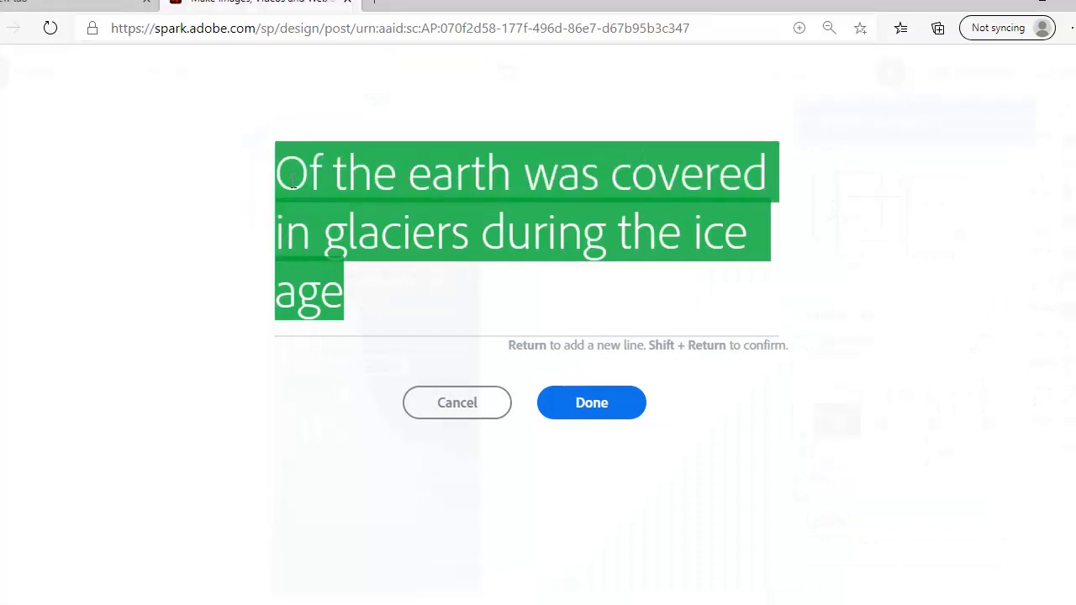
key(BackSpace)
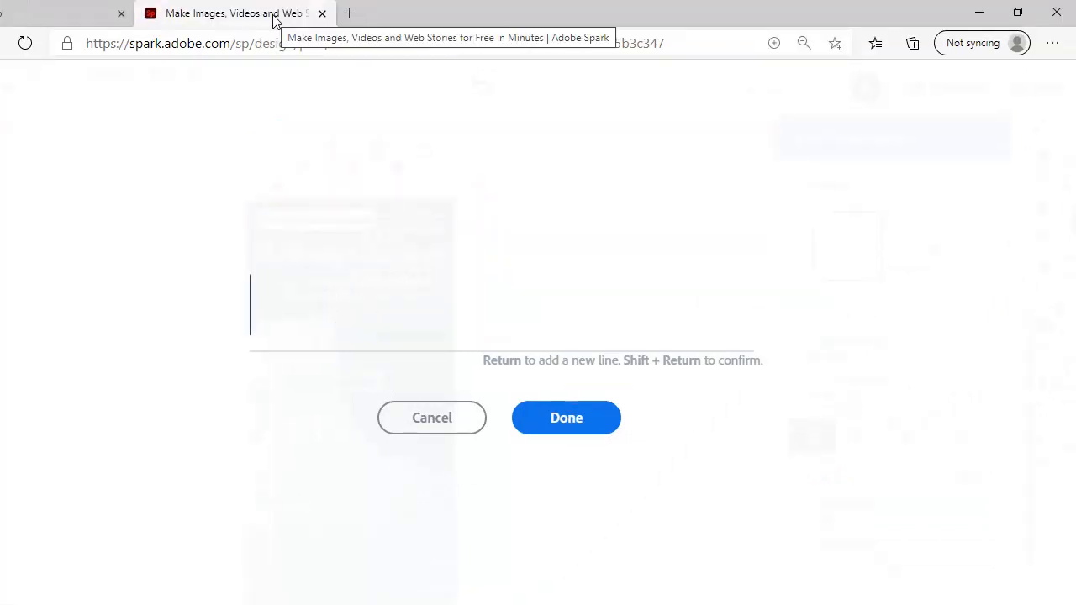
text(Of the famed snows of Kilimanjaoro have melted since 2012 (National Geographic))
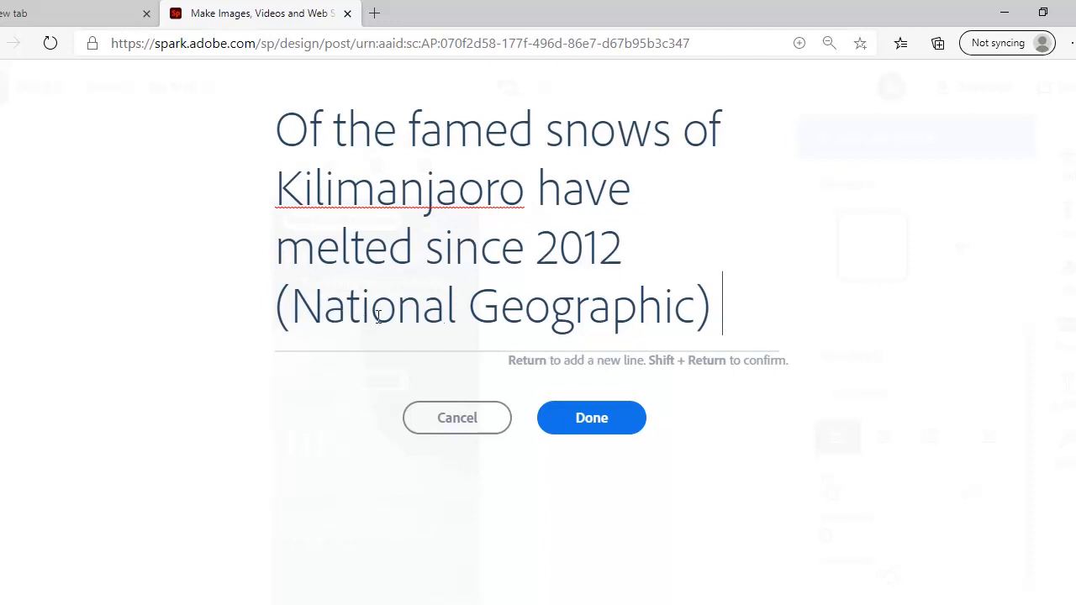
click(616, 427)
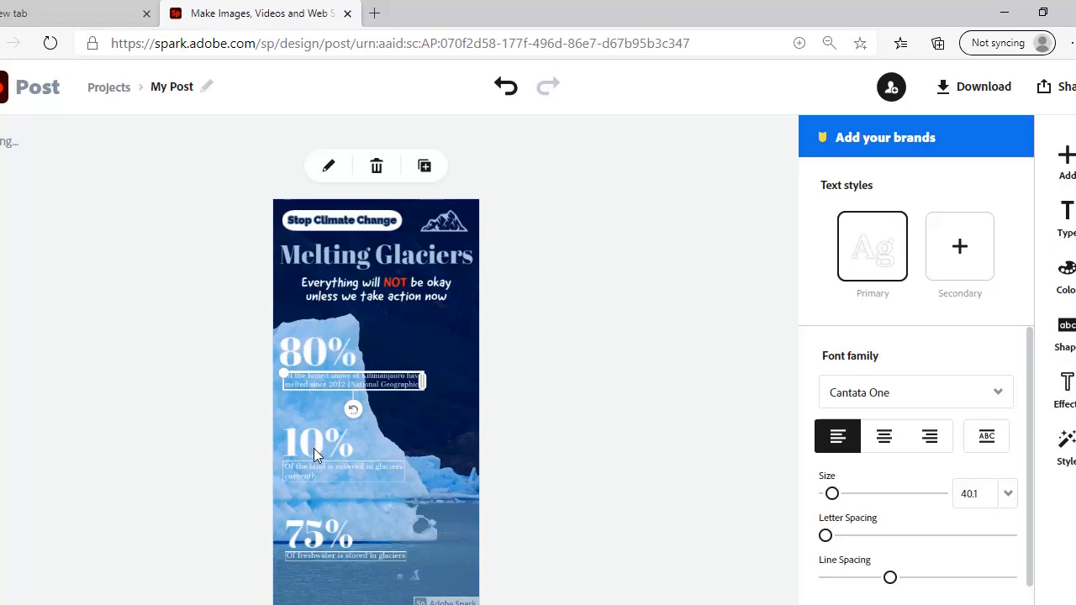
Change the 10% figure on the poster to 50%.
click(313, 448)
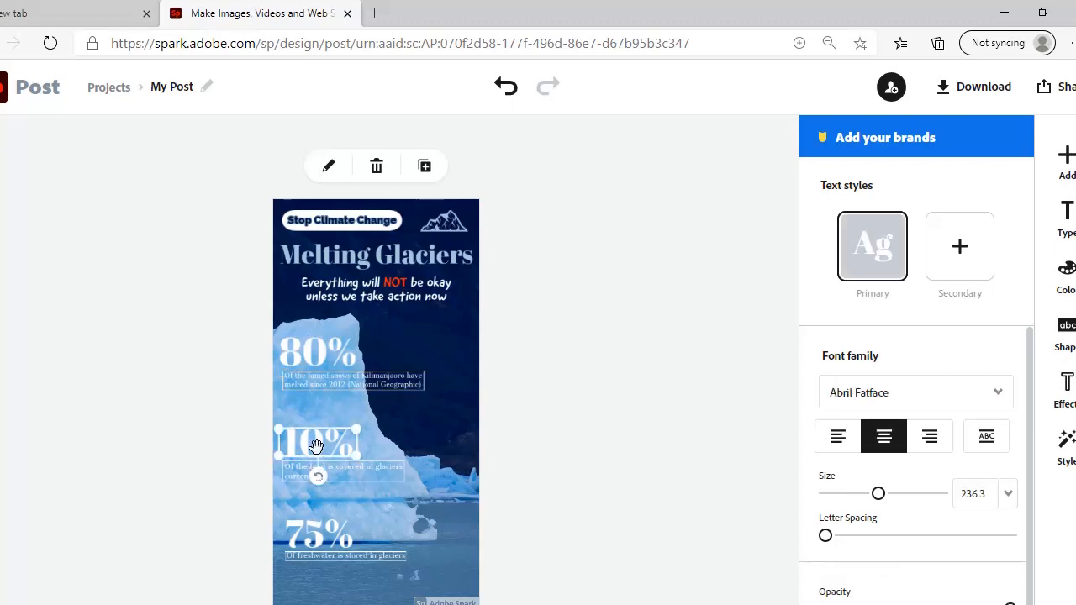
double_click(316, 445)
drag(290, 305, 280, 304)
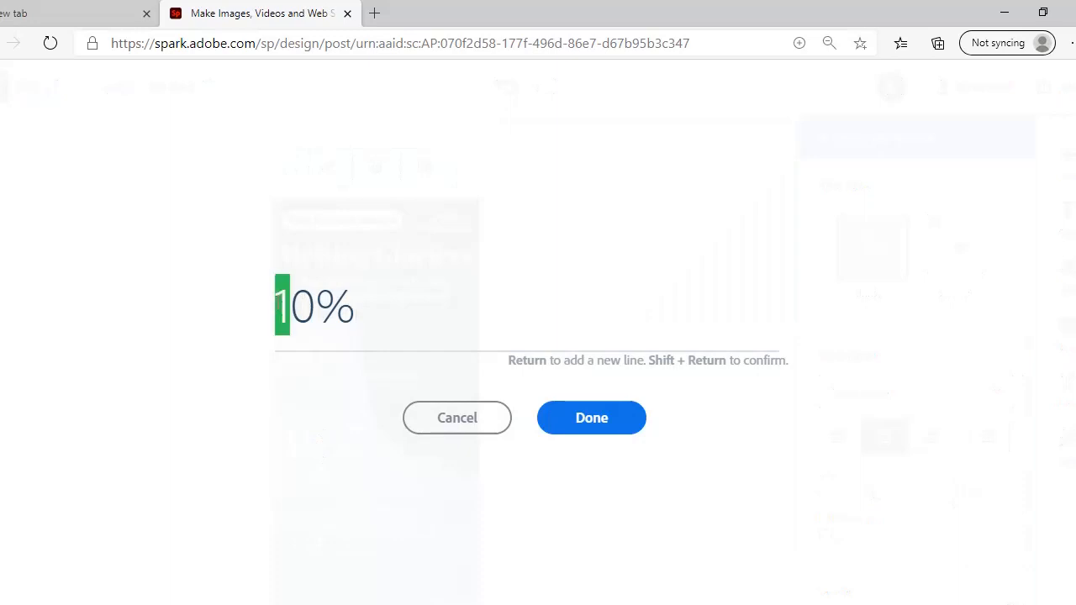
text(5)
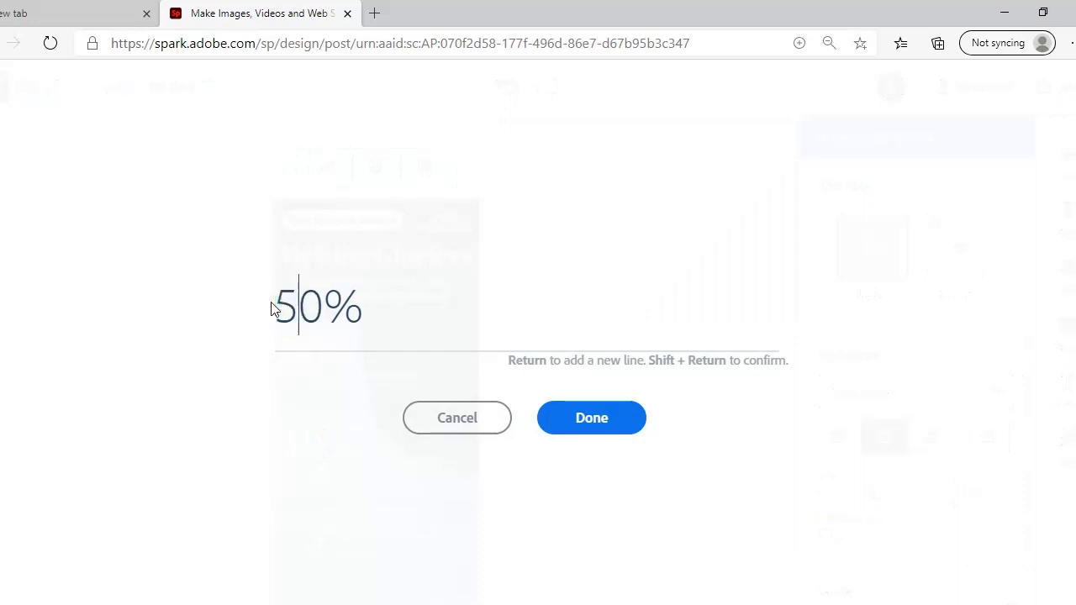
click(600, 432)
Replace the caption under the 50% figure with "Increase in glacial lakes due to melted ice in just 30 years ! ( NASA)" from infographic text.txt.
click(351, 450)
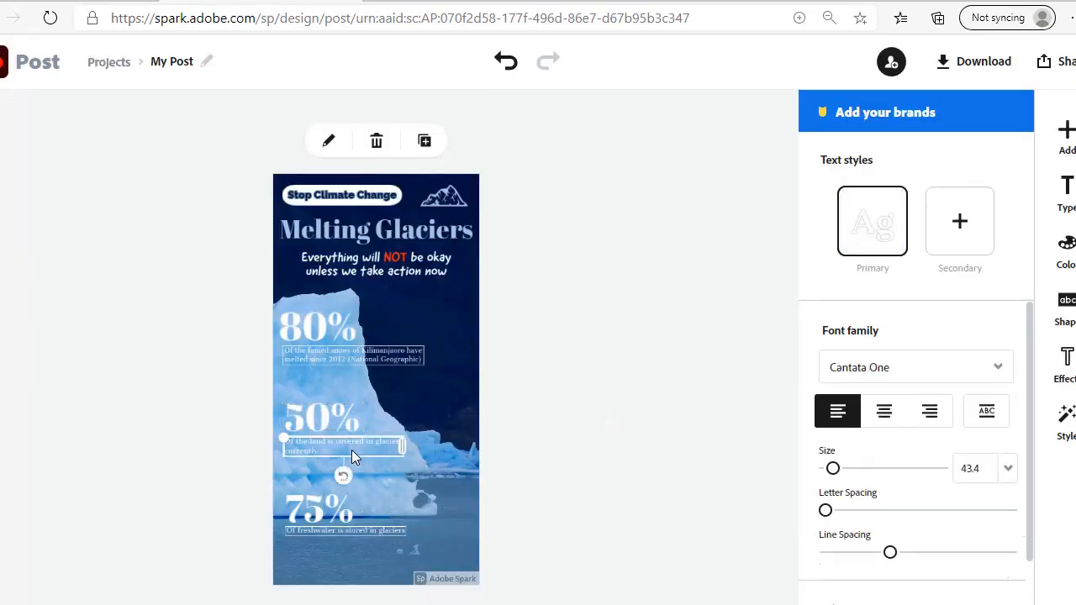
mouse_move(874, 604)
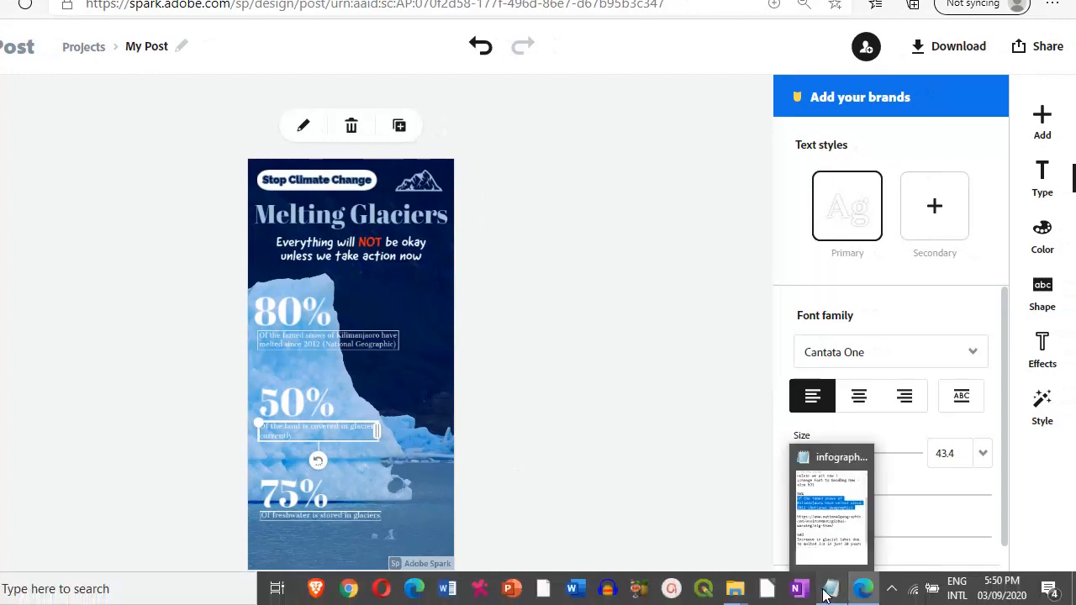
click(829, 593)
scroll(686, 422, down, 3)
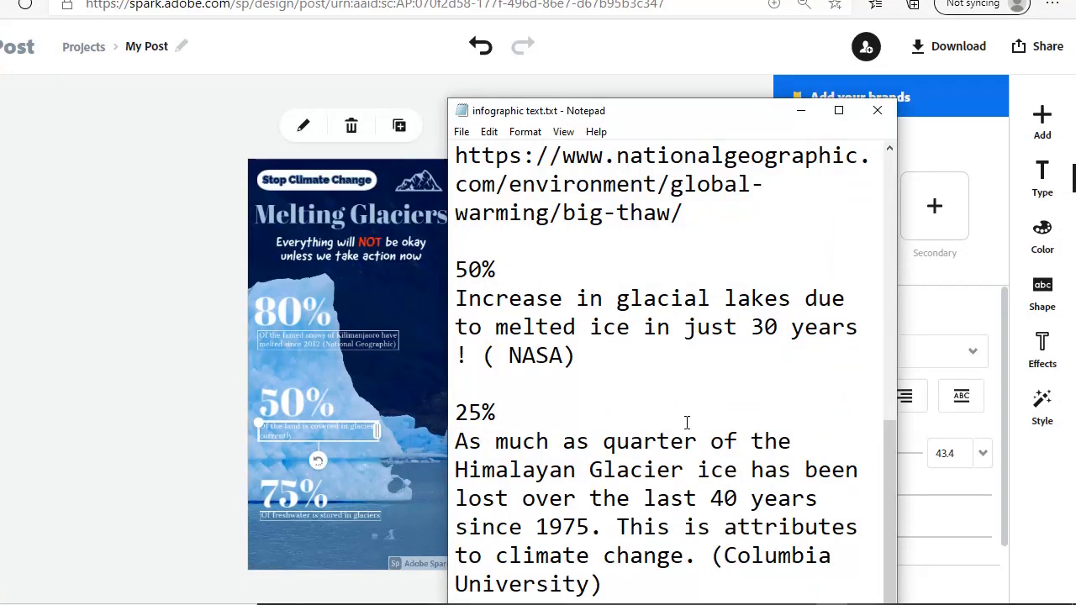
drag(458, 299, 594, 353)
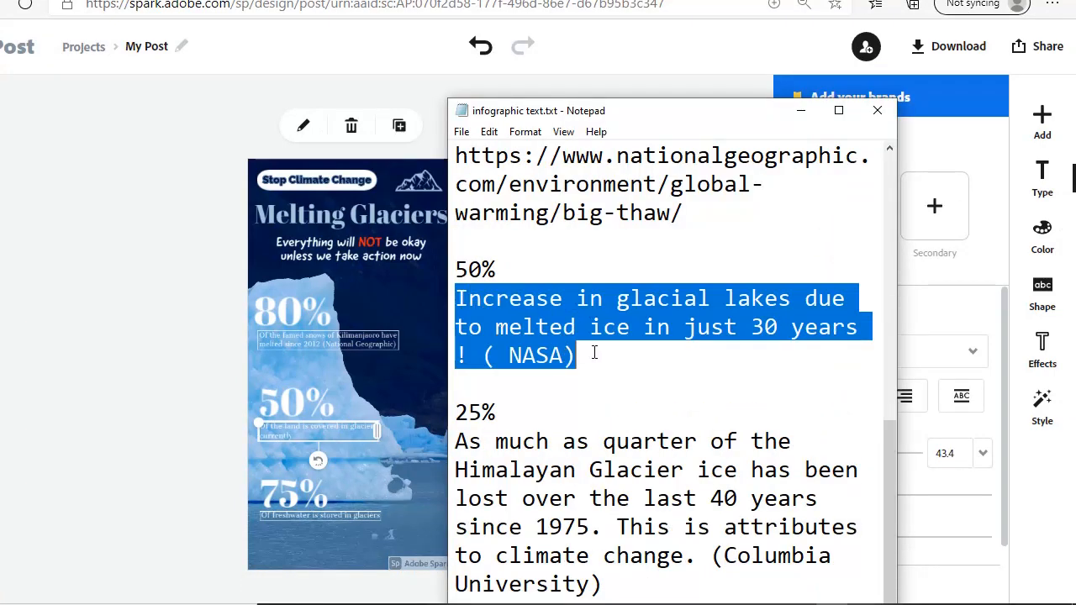
right_click(533, 316)
click(592, 371)
click(332, 431)
double_click(332, 430)
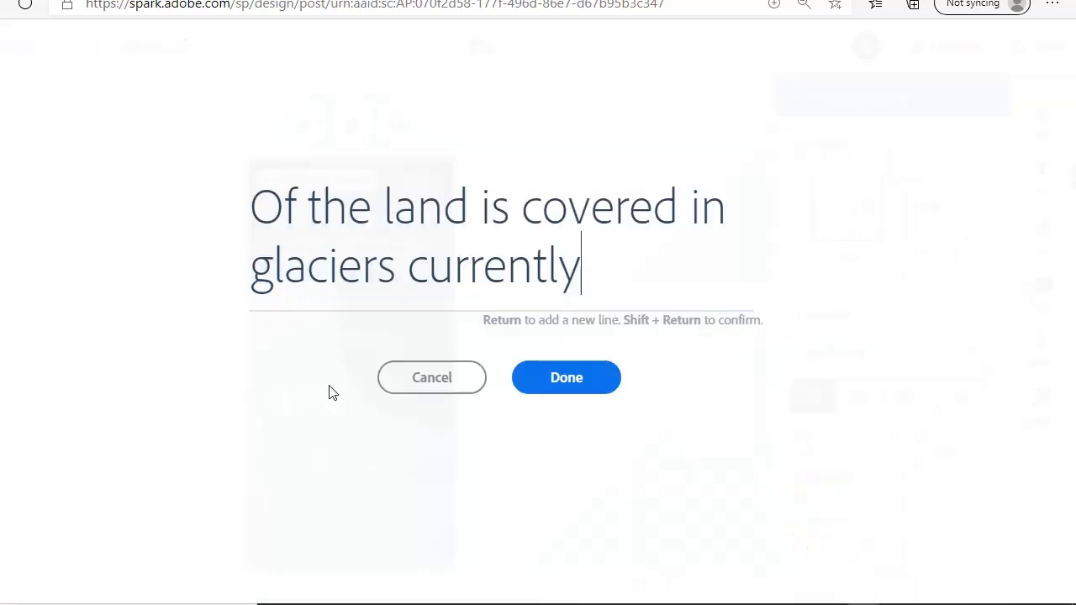
drag(581, 269, 251, 210)
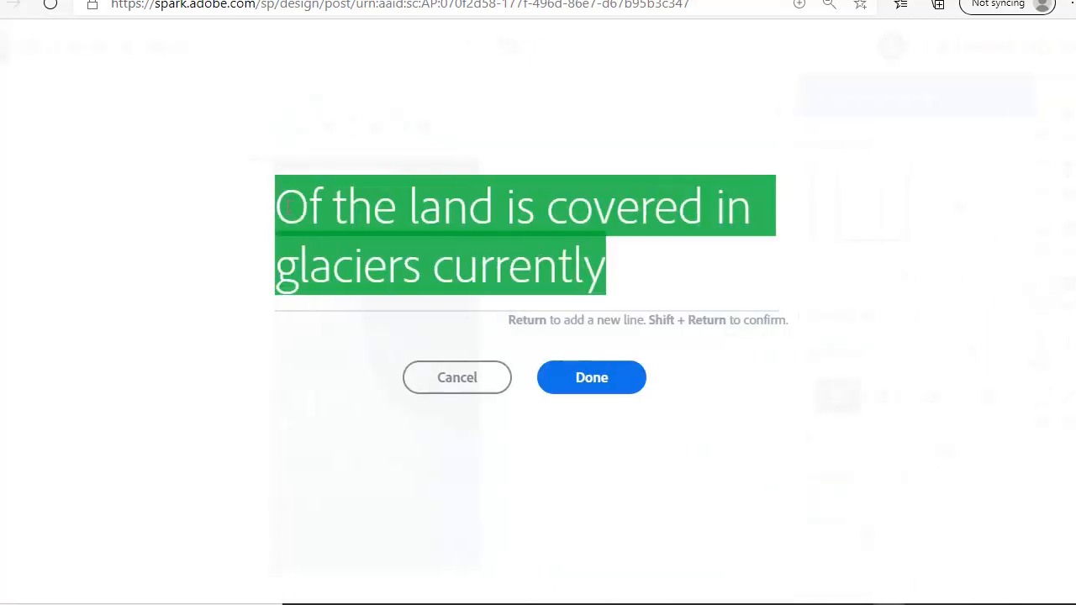
key(ctrl+v)
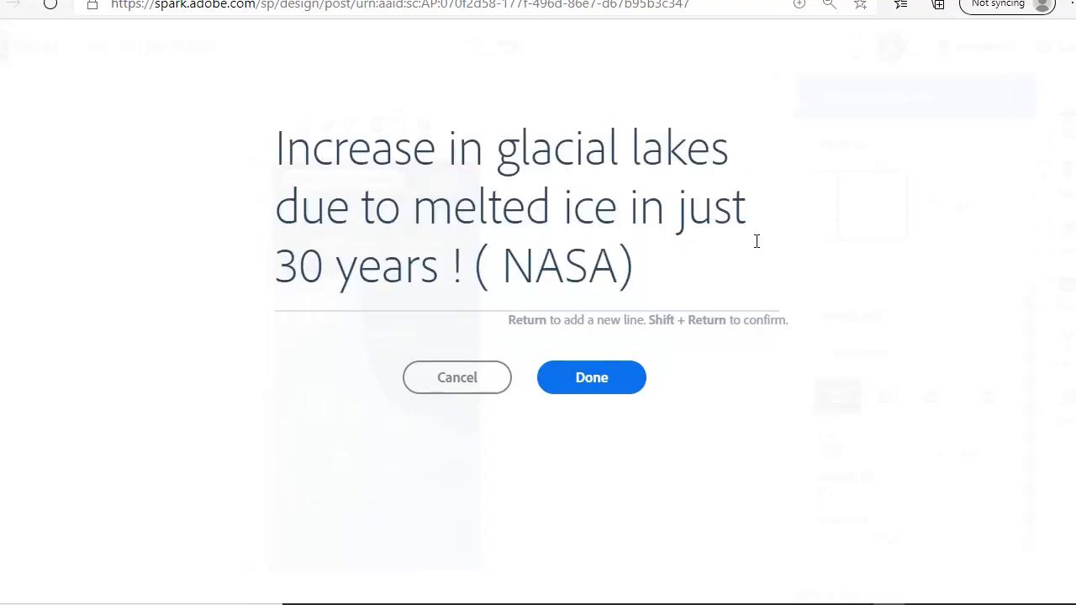
click(607, 380)
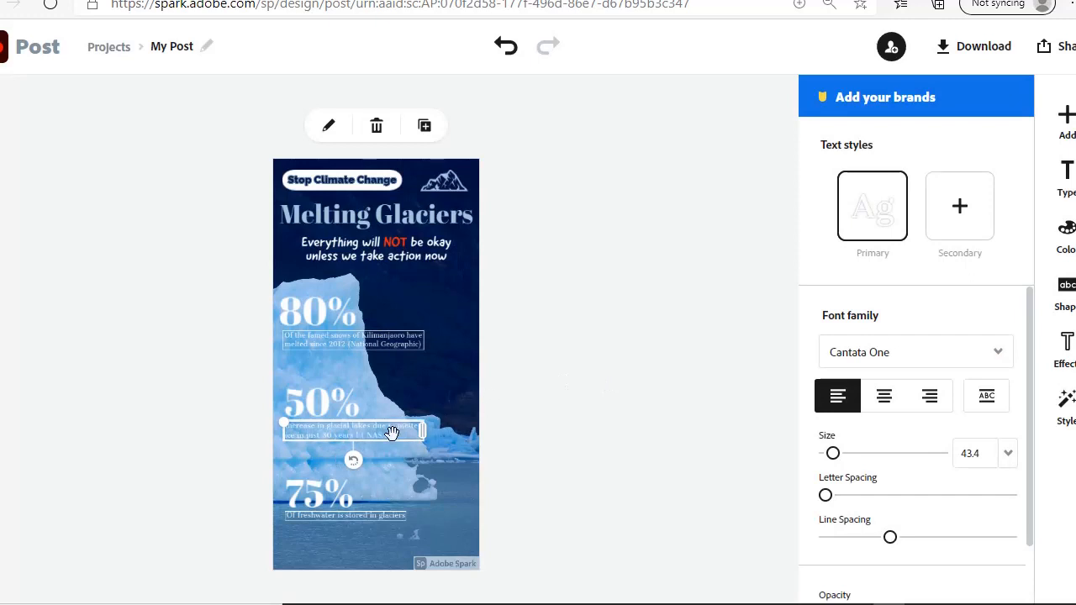
Change the 75% figure on the poster to 25%.
click(317, 493)
double_click(310, 492)
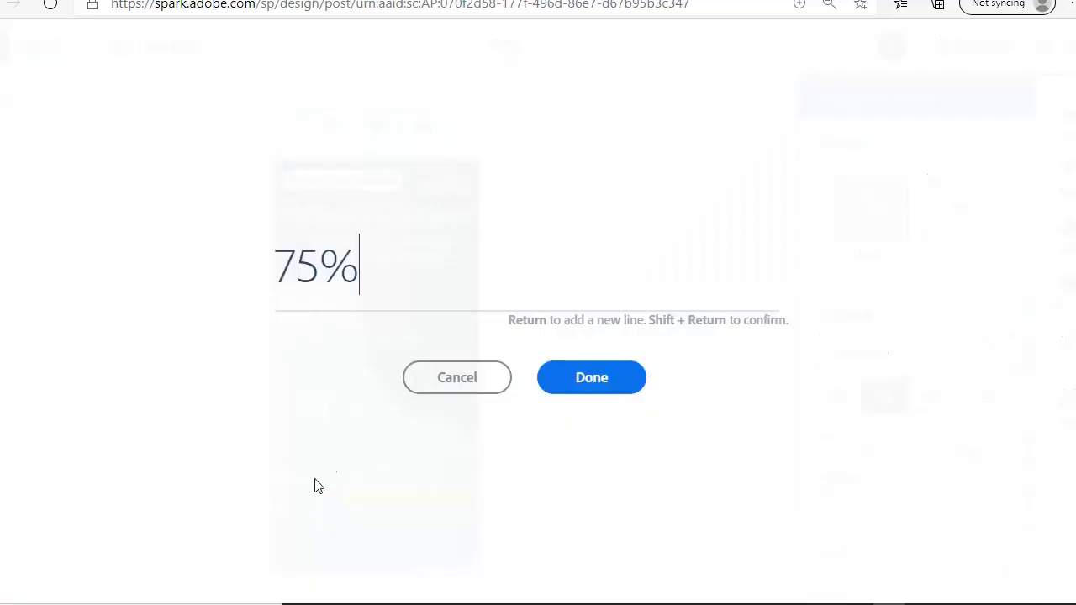
drag(296, 265, 276, 265)
text(2)
click(585, 381)
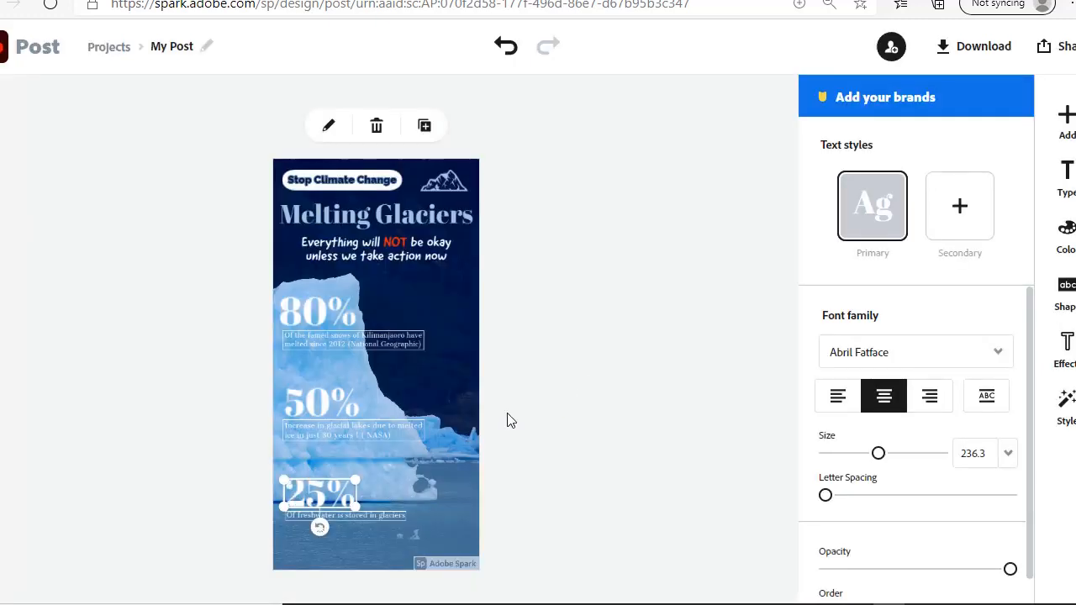
Replace the caption under the 25% figure with the infographic text.txt paragraph from "As much as quarter of the Himalayan Glacier ice" through "(Columbia University)".
double_click(388, 514)
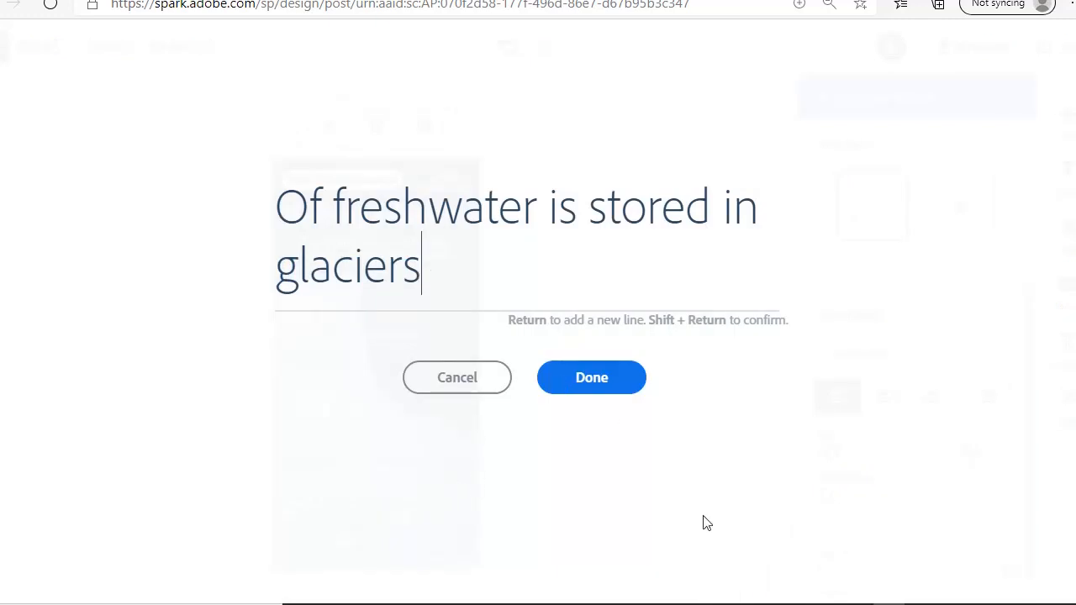
key(alt+Tab)
drag(480, 442, 658, 573)
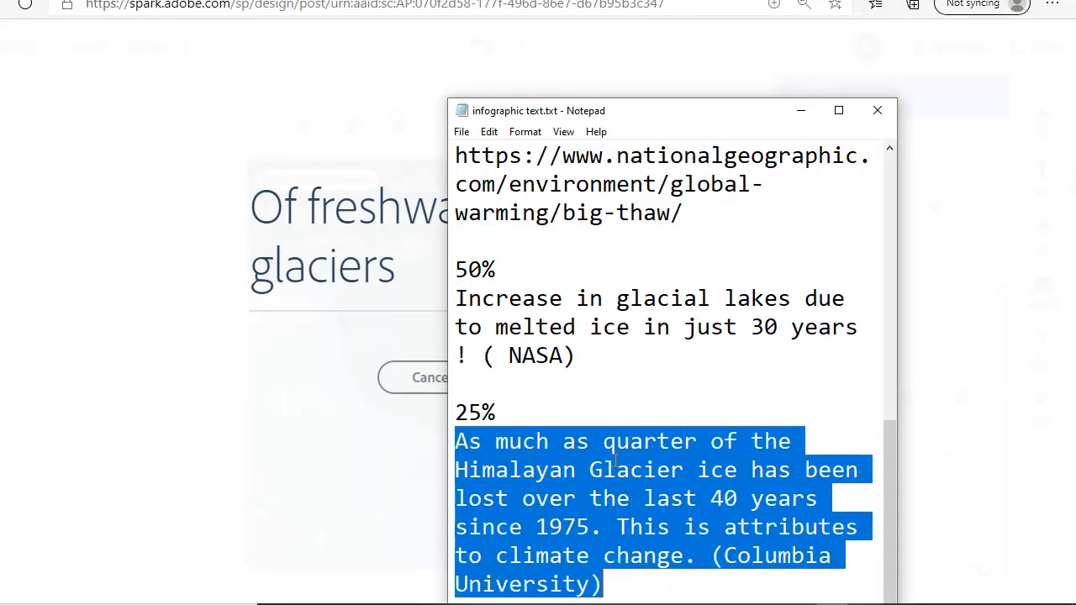
right_click(615, 204)
click(649, 258)
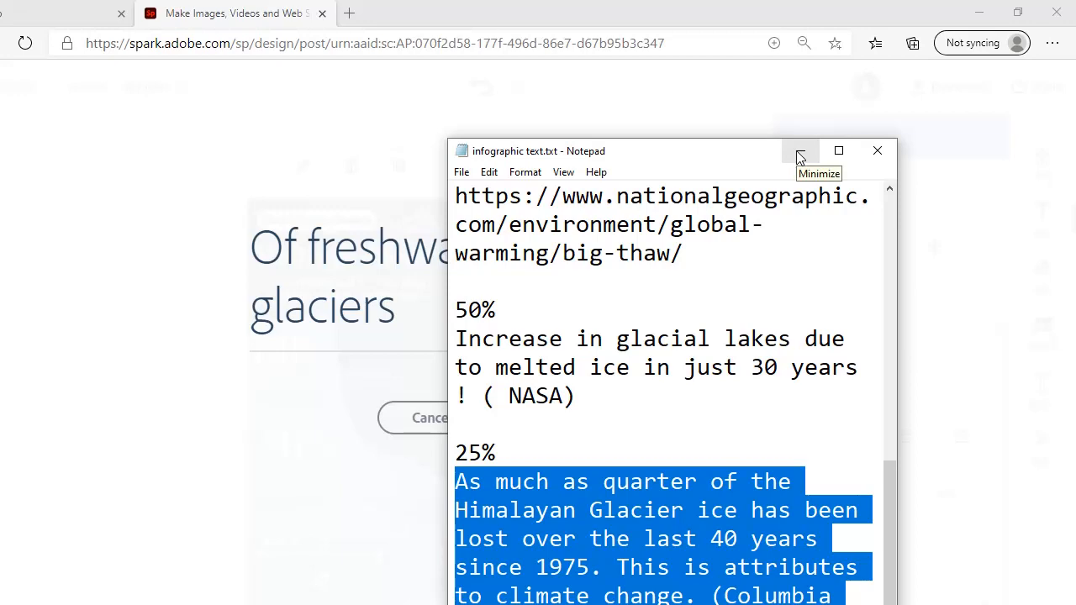
click(799, 157)
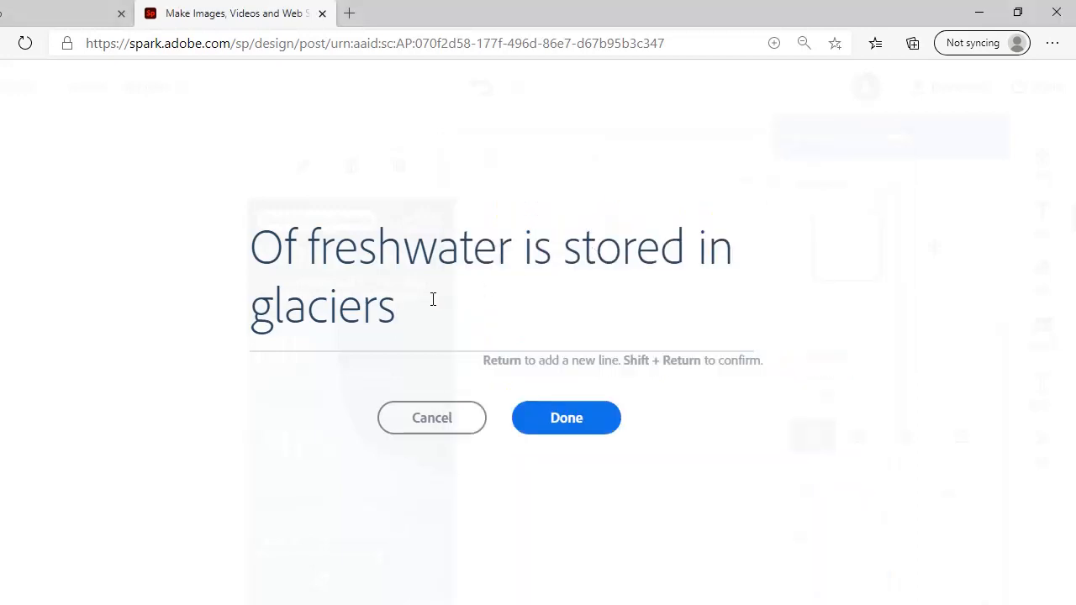
drag(432, 300, 223, 243)
key(ctrl+v)
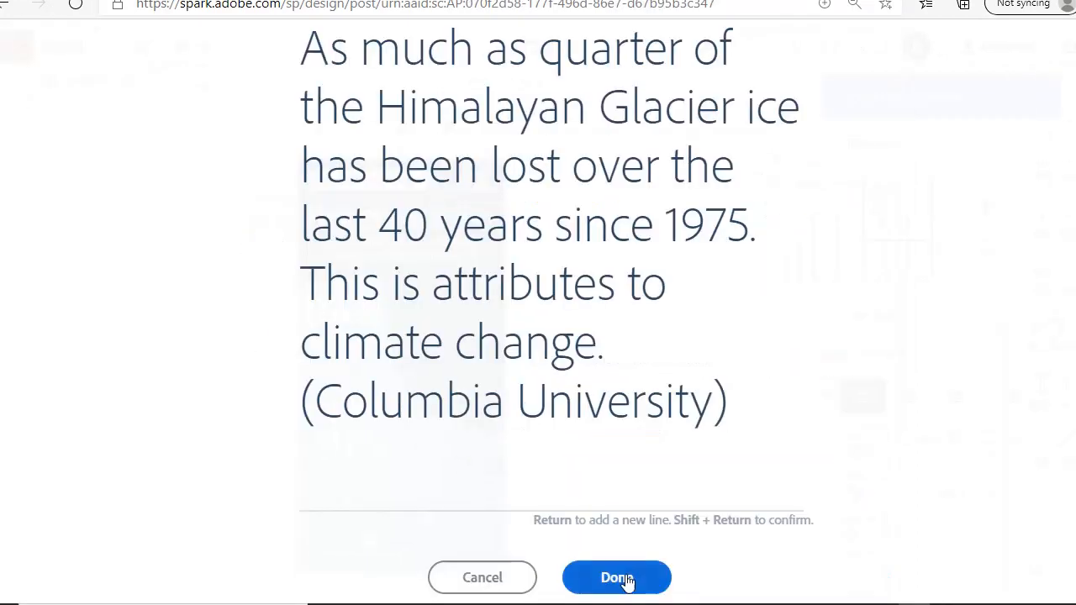
click(620, 576)
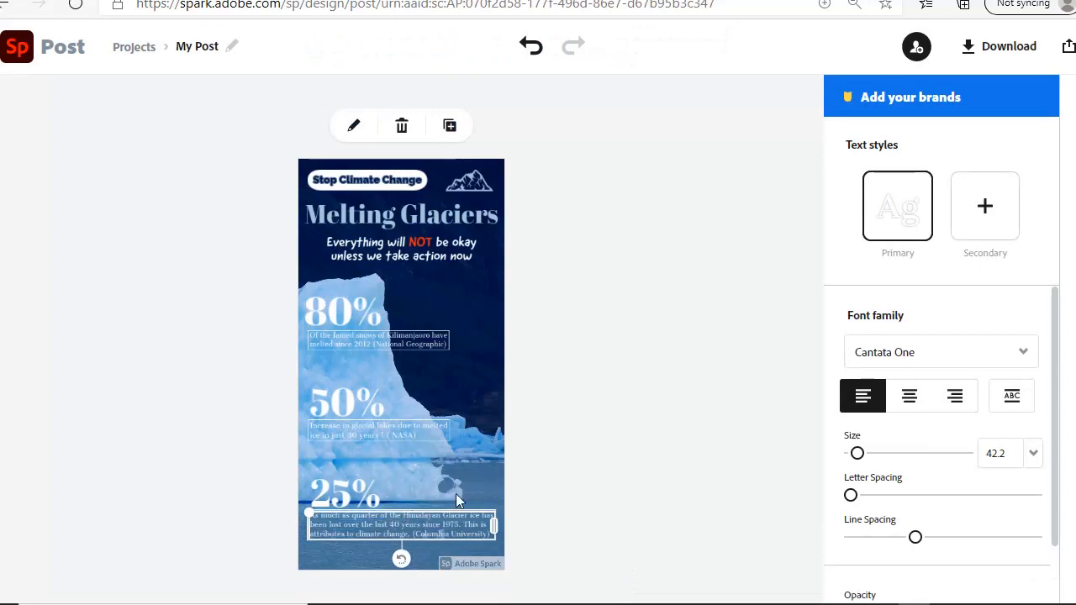
click(554, 347)
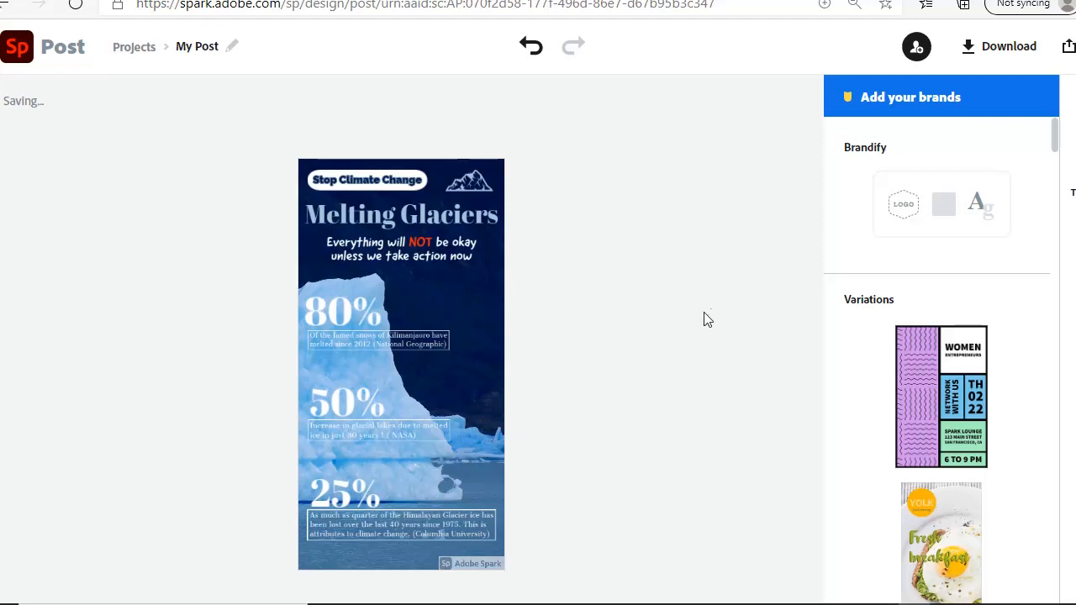
Upload kilimanjaro.jpg from the "infographic follow along files" folder and add it to the poster as a freely movable photo.
click(1042, 159)
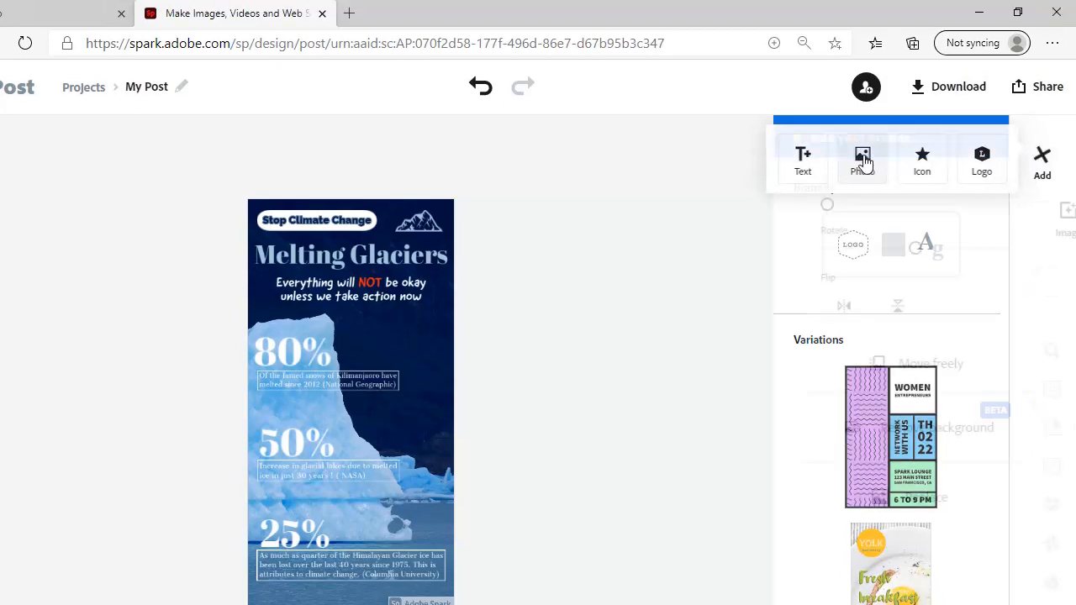
click(864, 162)
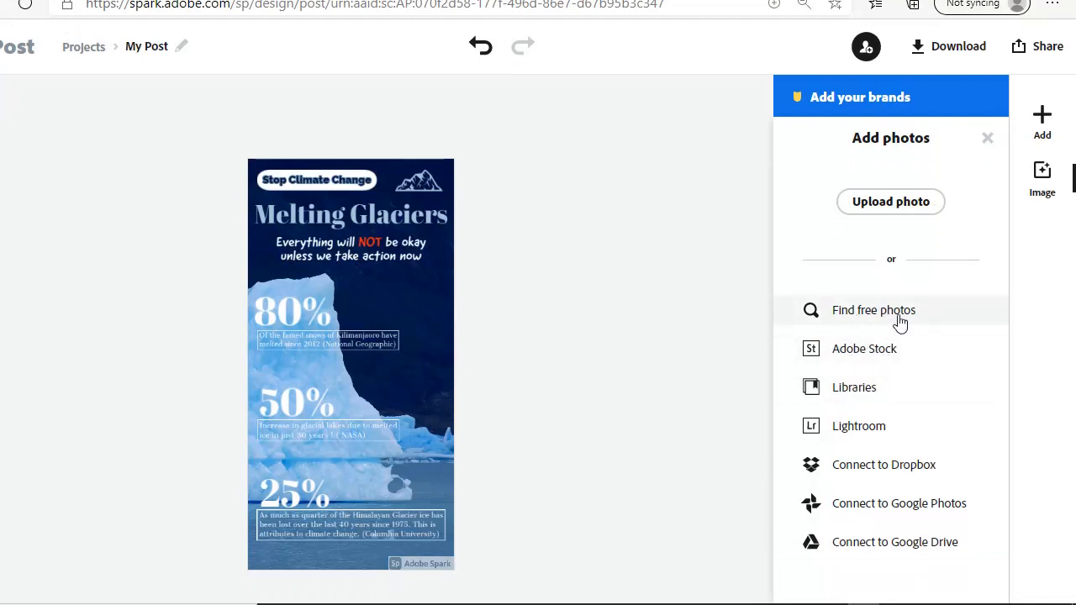
click(894, 215)
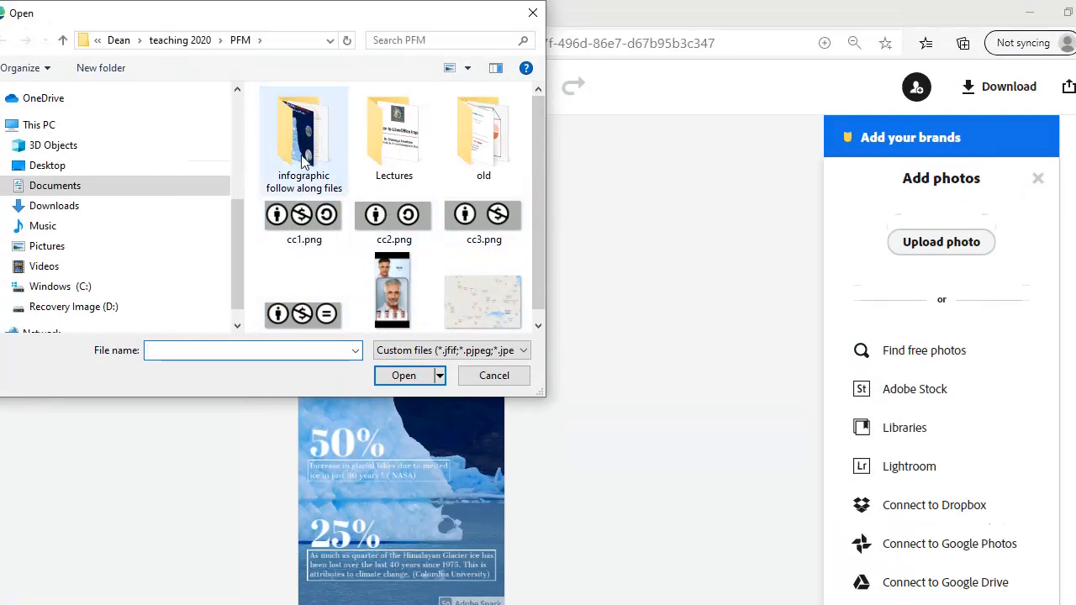
double_click(304, 96)
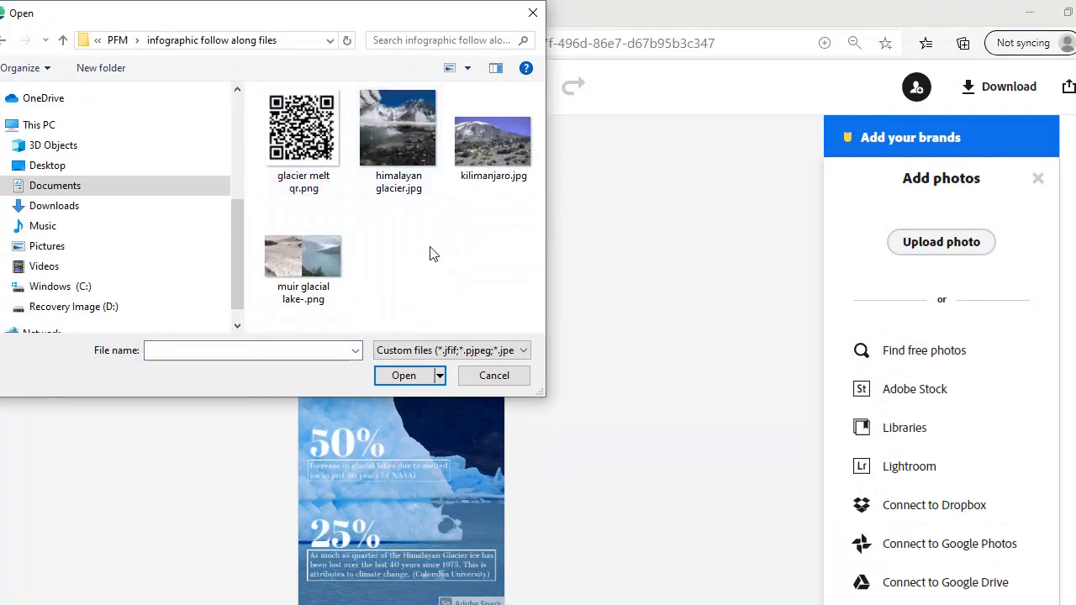
double_click(488, 144)
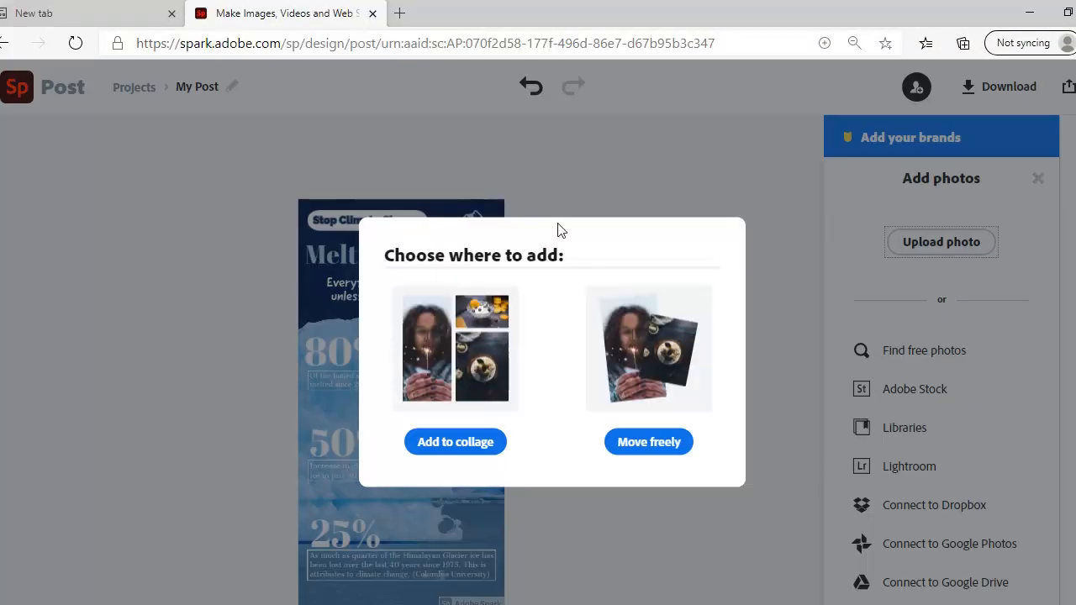
click(642, 452)
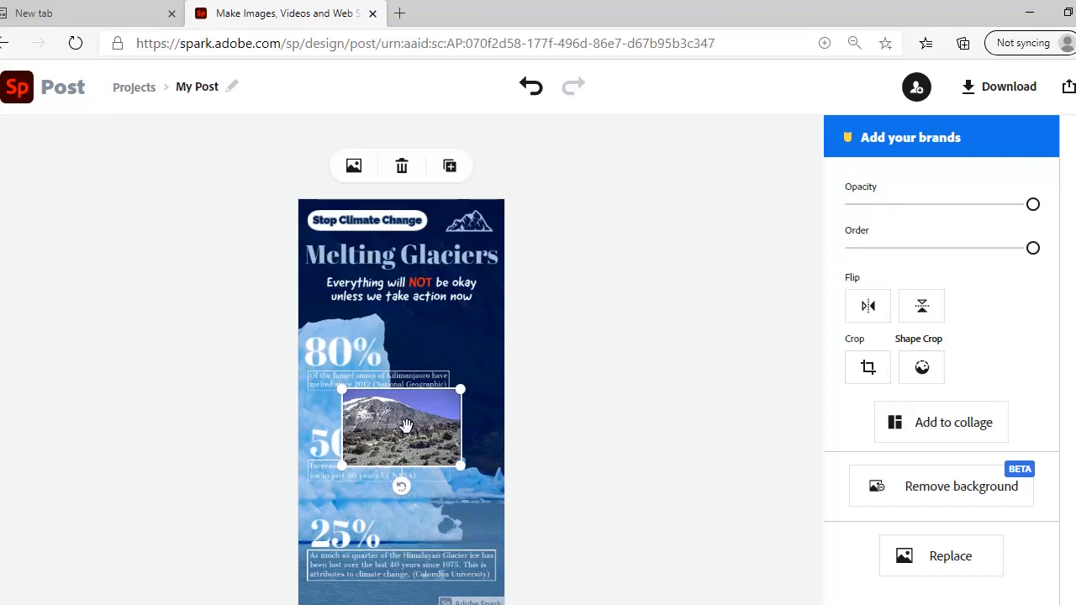
Shrink the Kilimanjaro photo and place it beside the 80% figure, and narrow the caption under 80% to wrap onto three lines.
drag(376, 416, 425, 386)
click(418, 385)
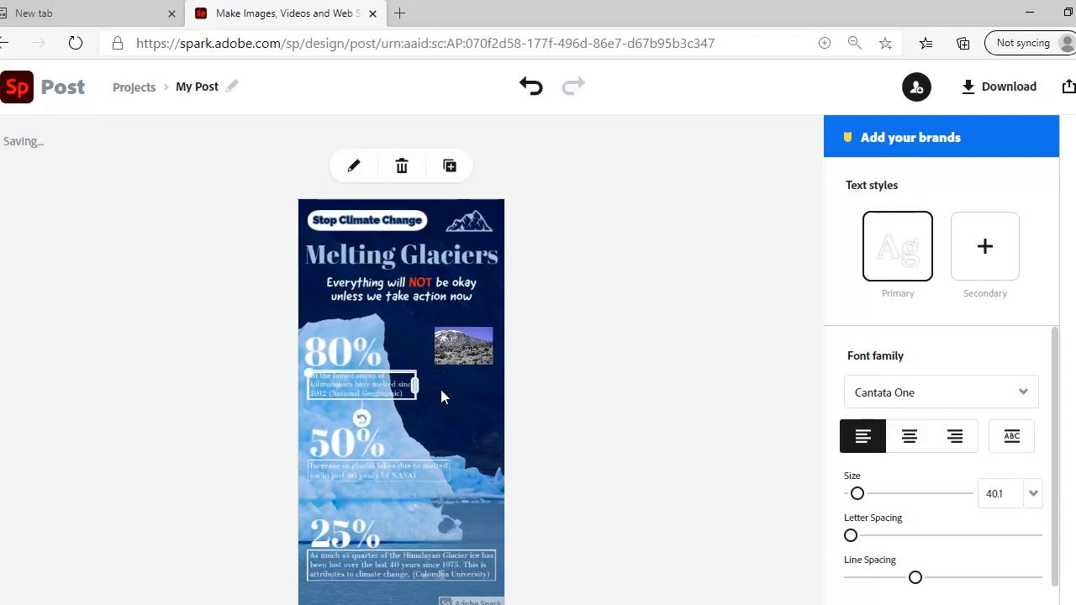
click(440, 387)
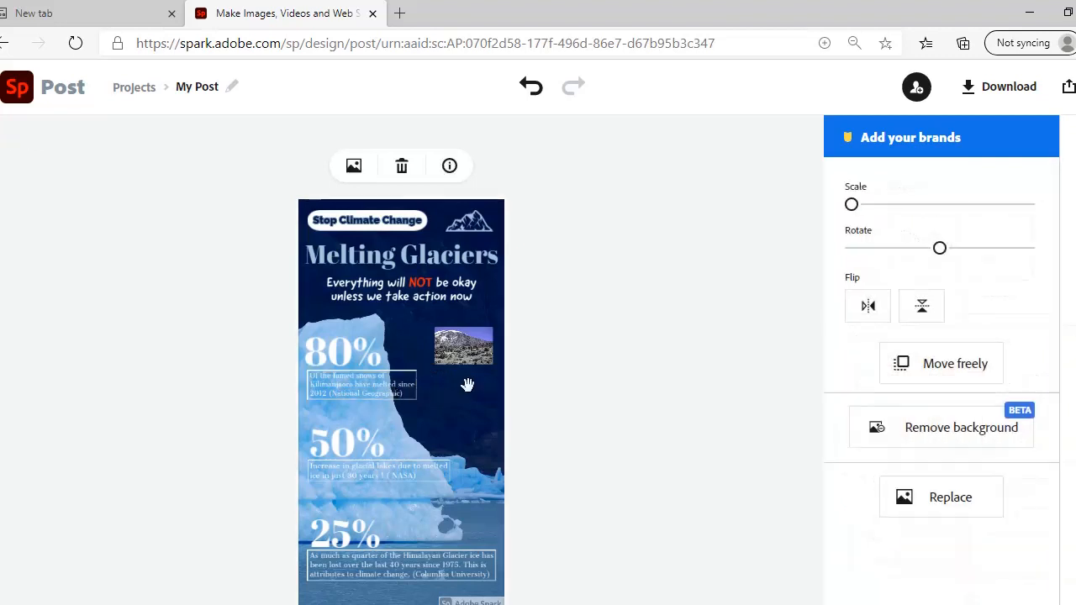
Try flipping the Kilimanjaro photo vertically, and undo the flip.
click(463, 348)
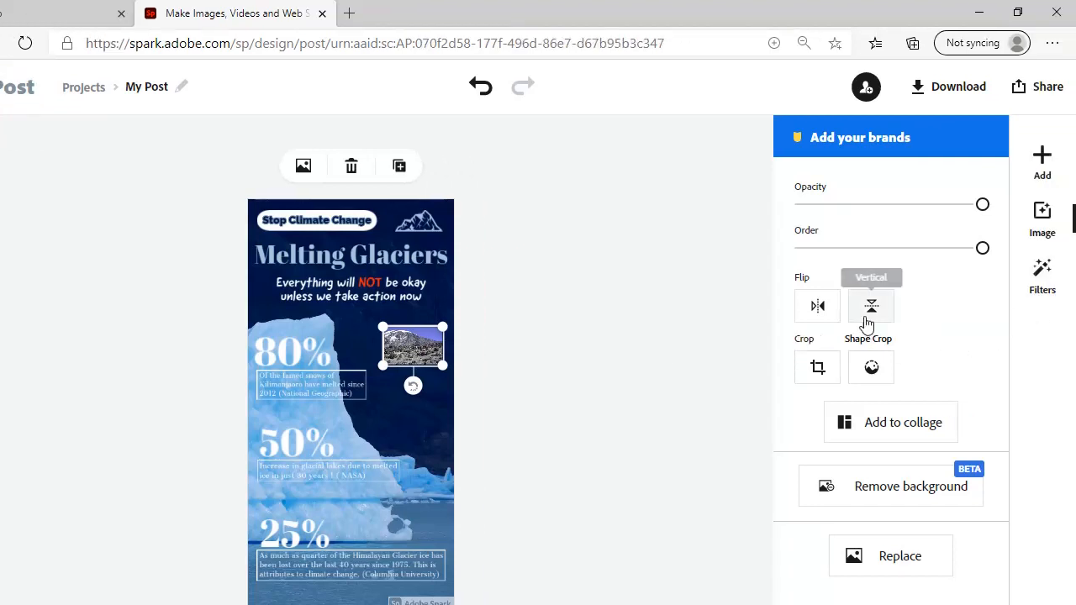
drag(982, 204, 1014, 253)
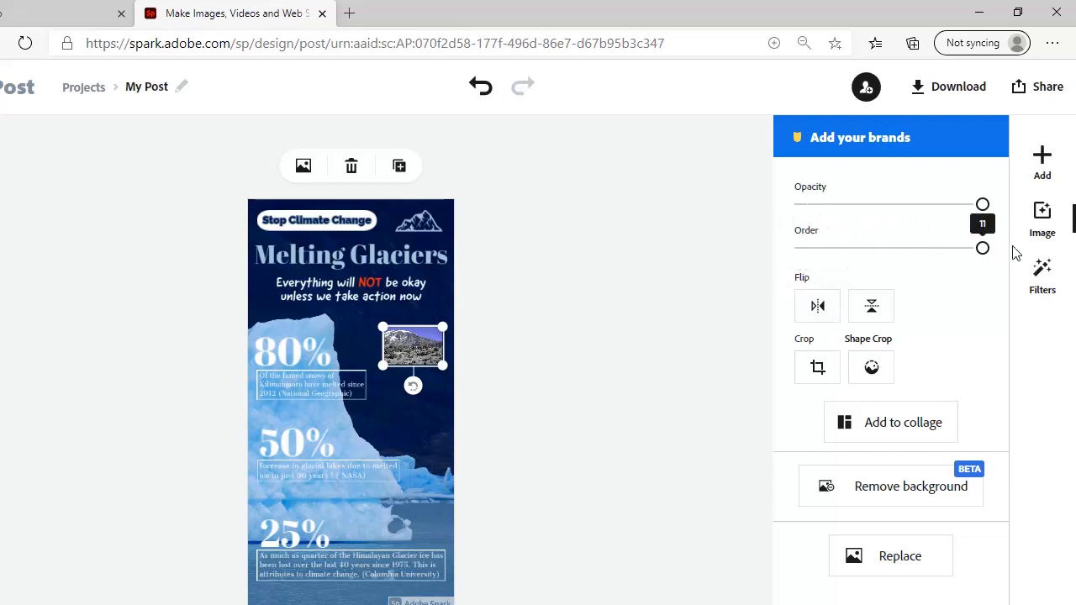
click(873, 306)
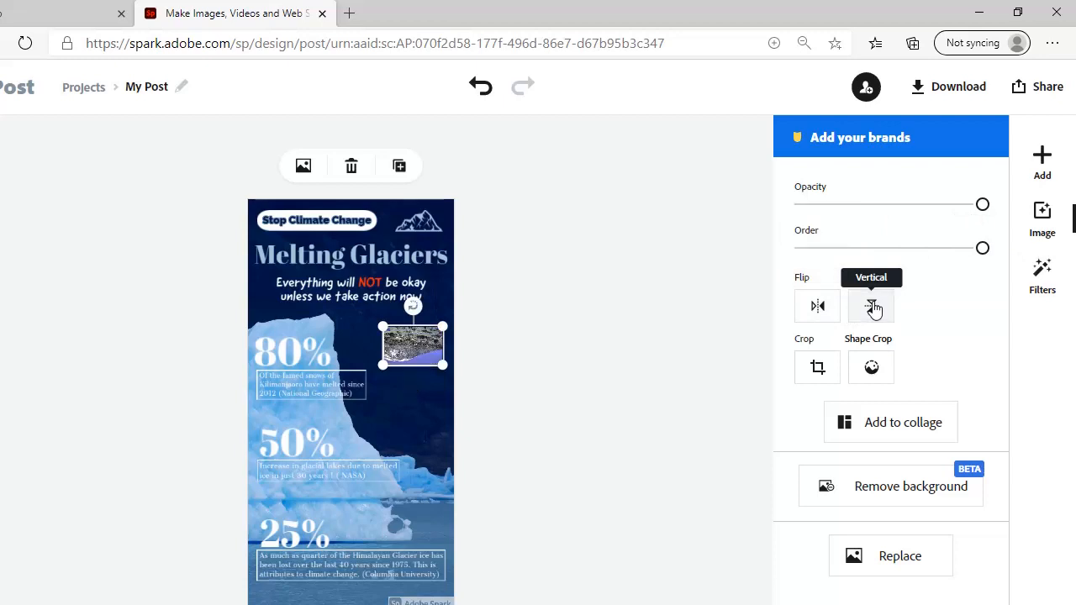
click(482, 89)
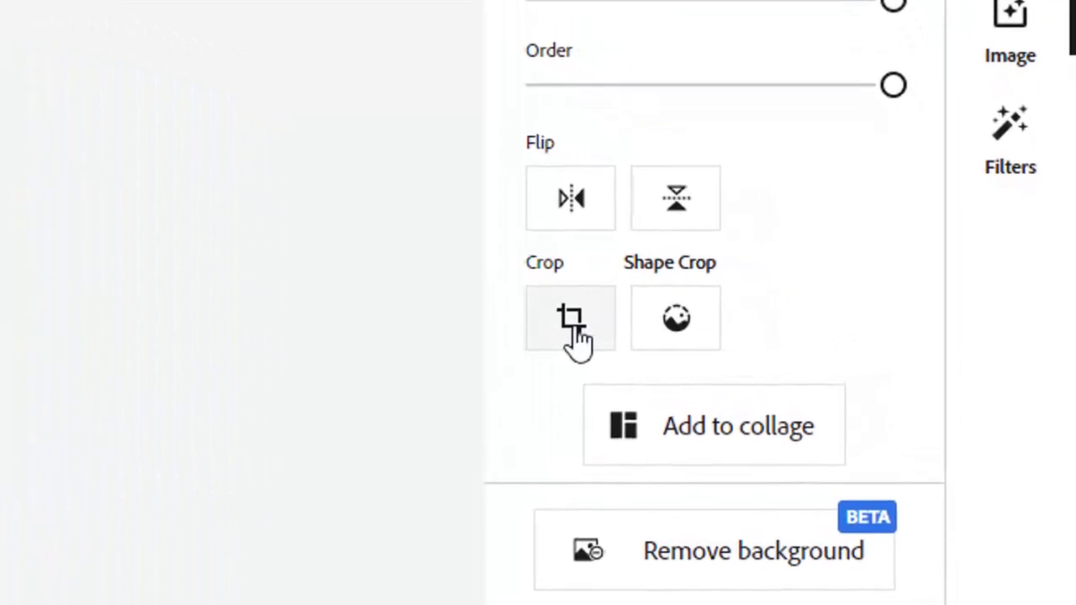
Crop the Kilimanjaro photo to a circle shape and move it slightly lower beside the 80% figure.
click(670, 328)
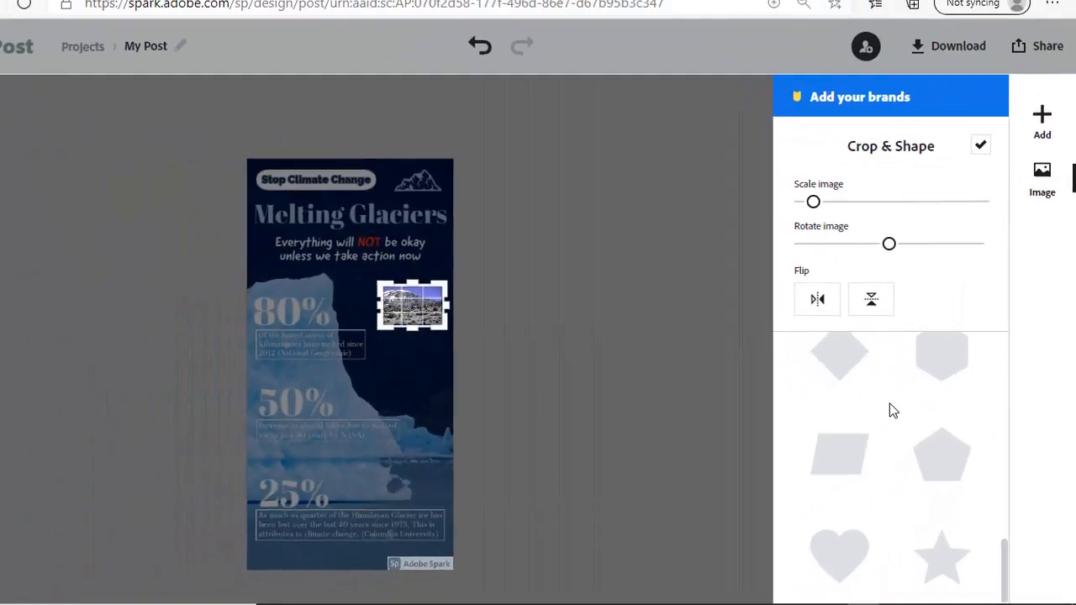
scroll(893, 410, up, 5)
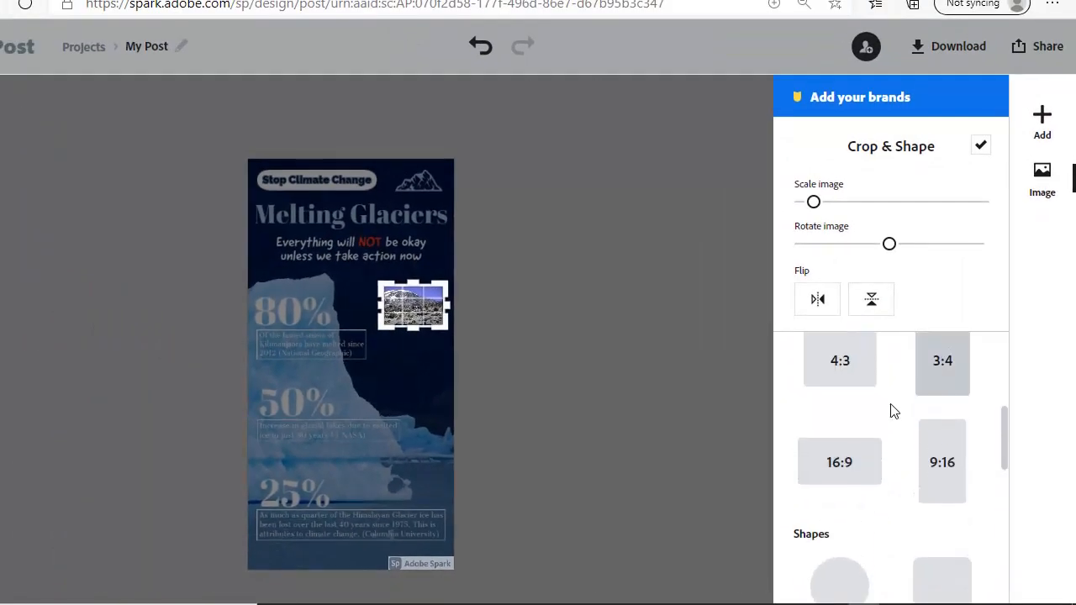
scroll(892, 411, down, 3)
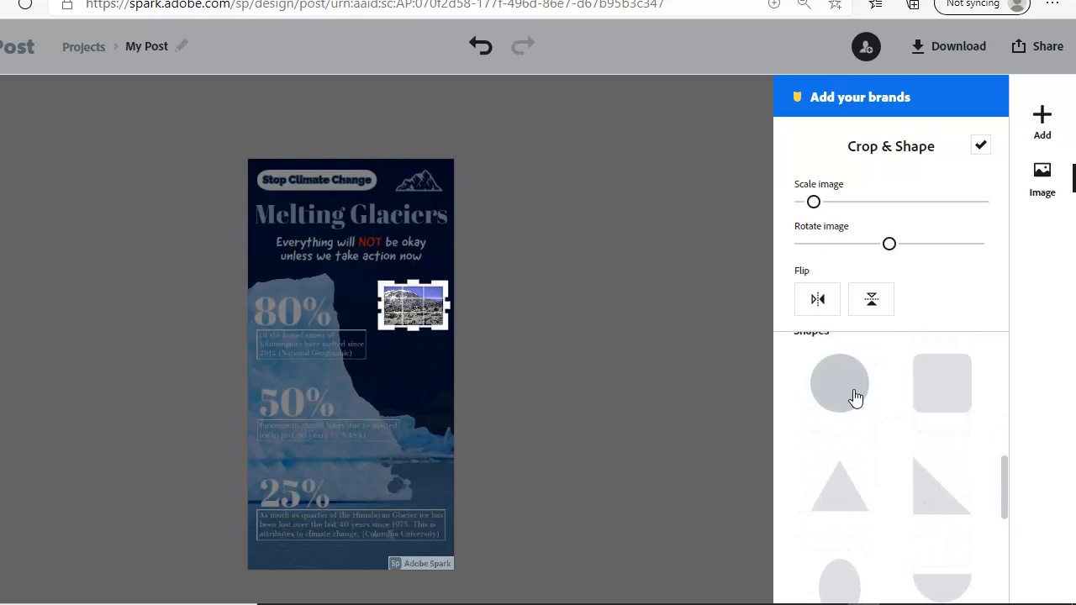
click(853, 395)
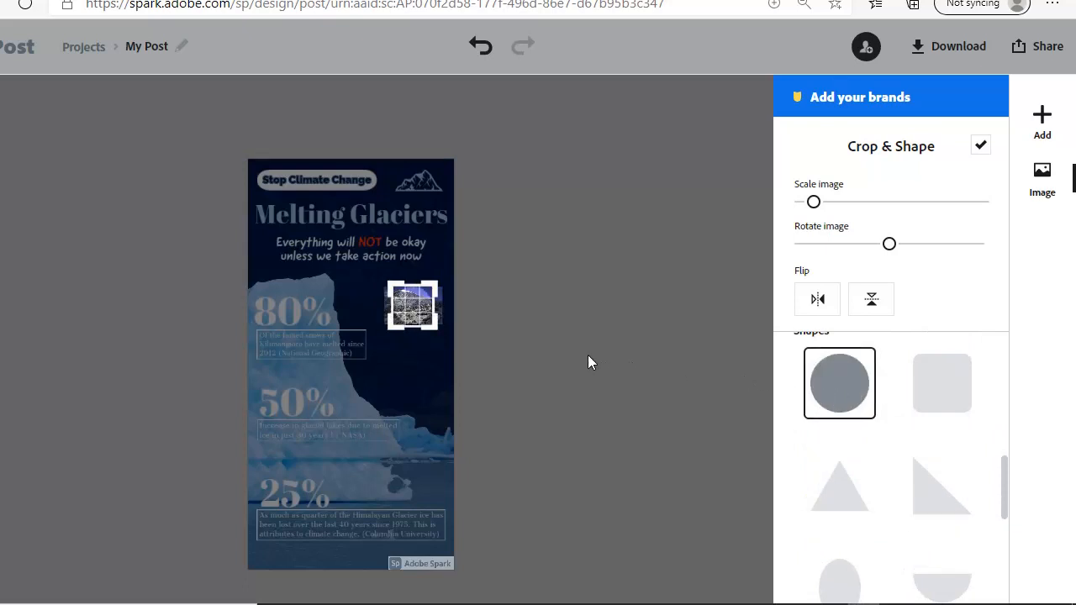
click(542, 355)
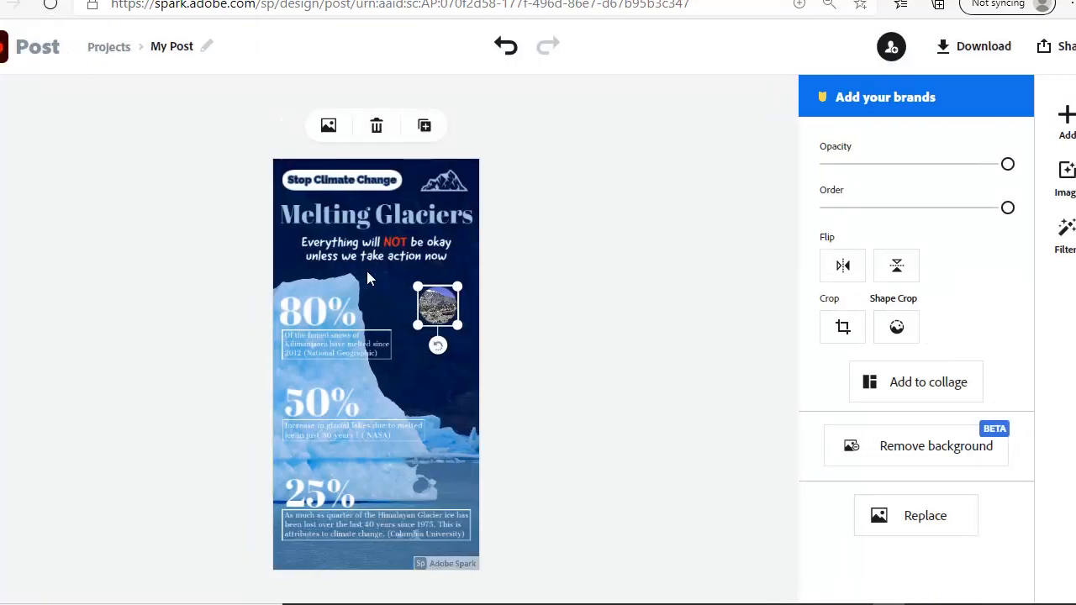
click(366, 270)
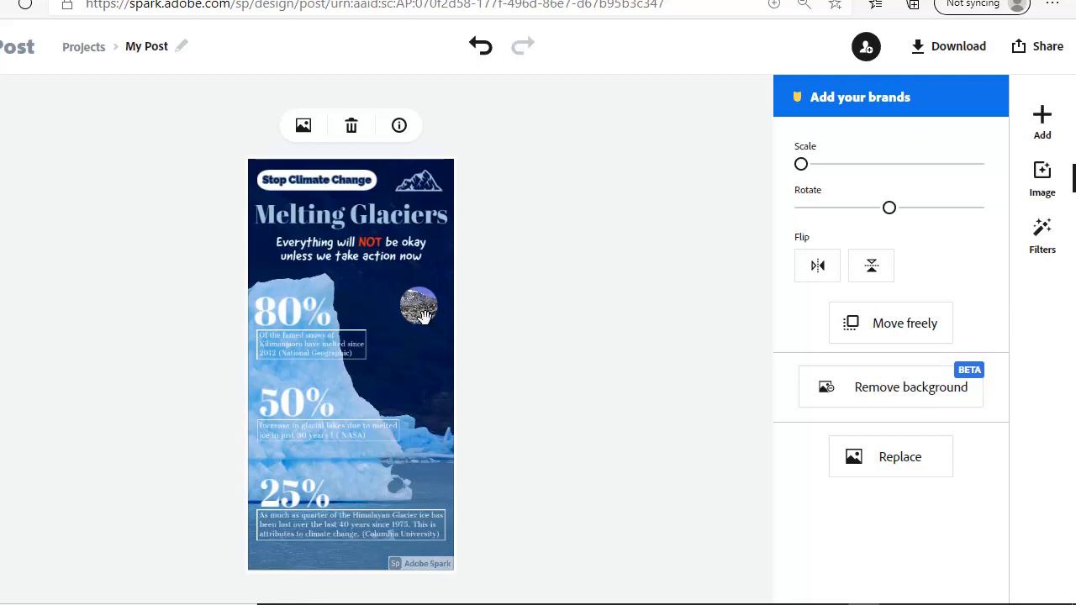
drag(424, 315, 426, 332)
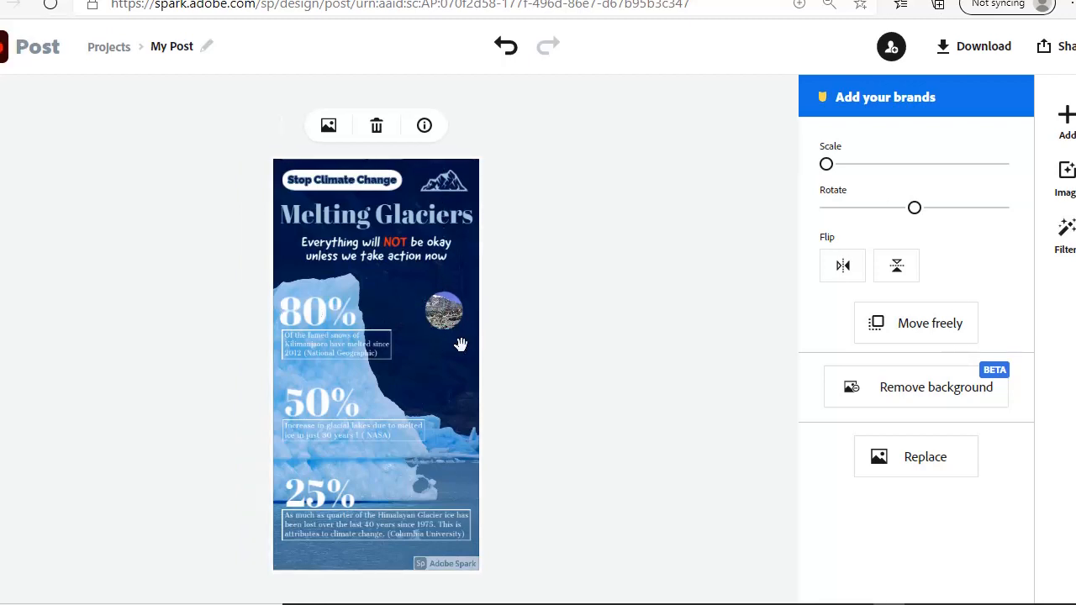
Upload muir glacial lake-.png from the "infographic follow along files" folder and add it to the poster as a freely movable photo.
click(1065, 119)
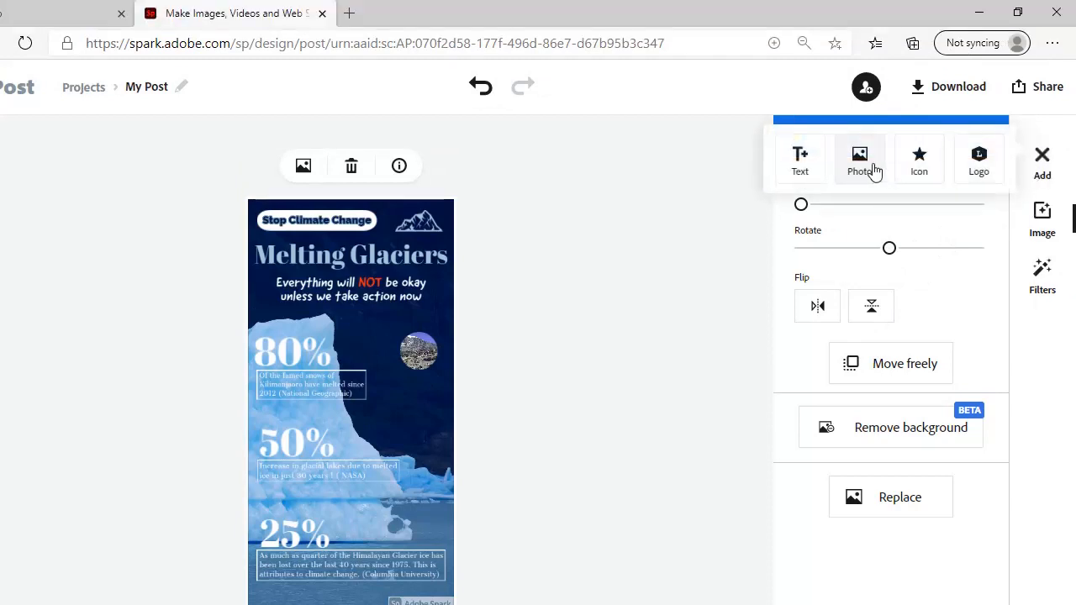
click(874, 164)
click(879, 244)
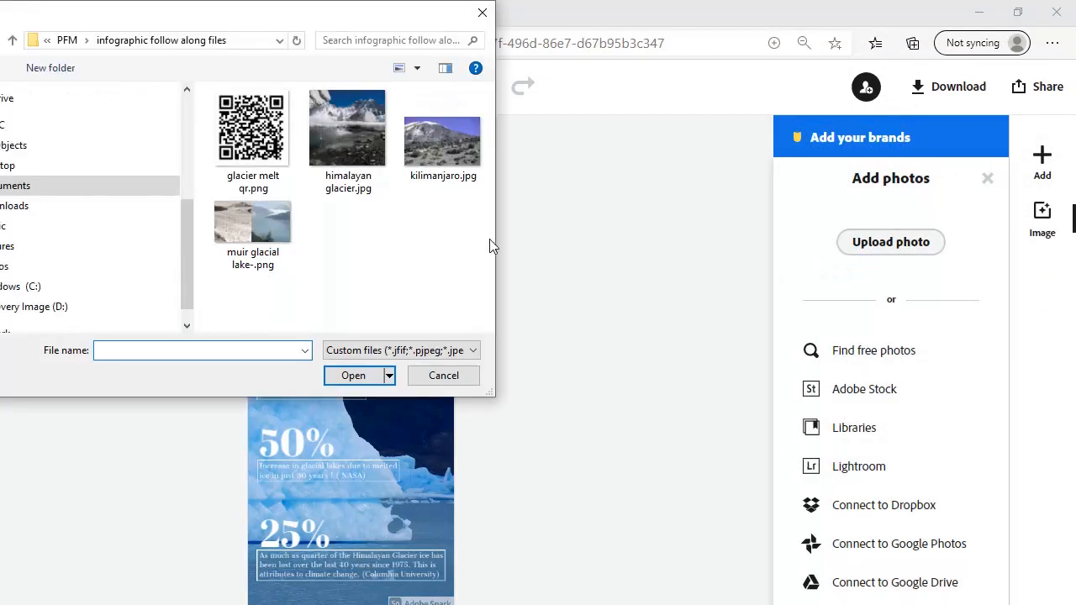
click(252, 225)
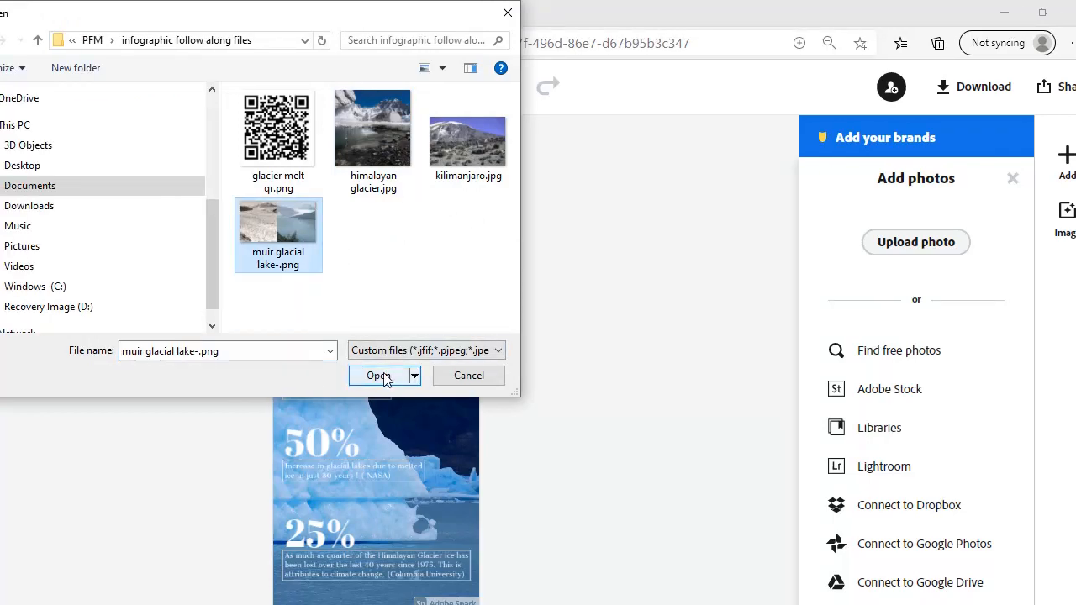
click(380, 376)
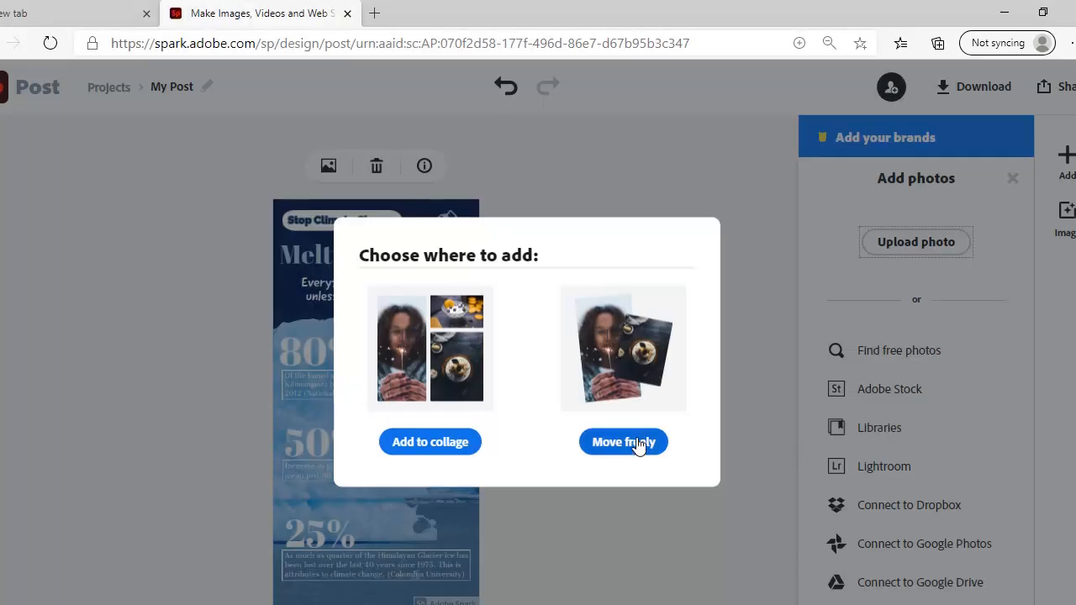
click(638, 445)
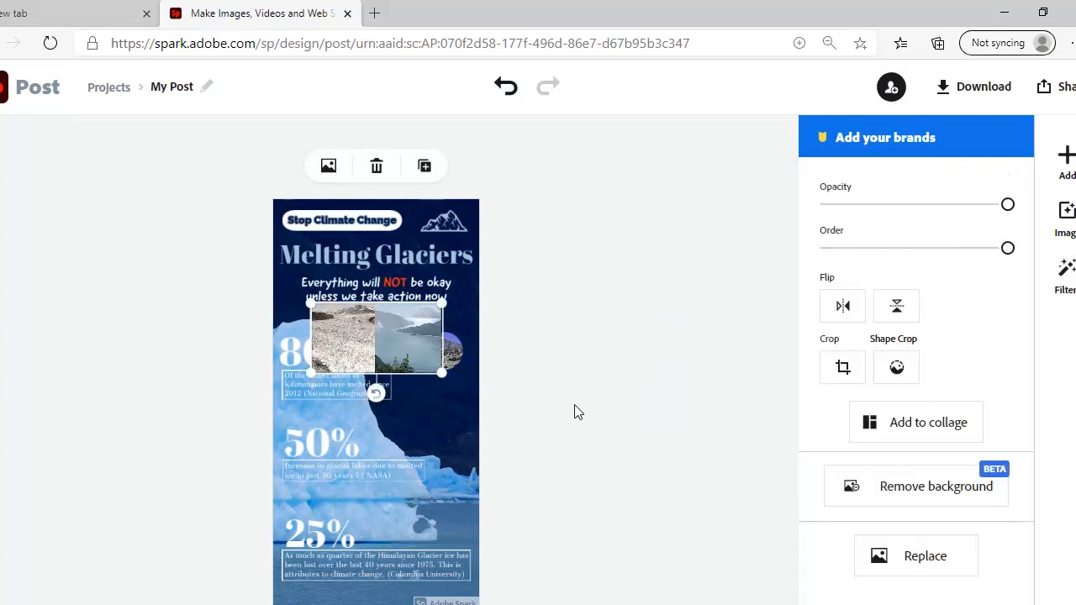
Shrink the glacial lake photo and crop it to a circle beside the 50% figure, aligned under the Kilimanjaro photo.
drag(313, 309, 445, 429)
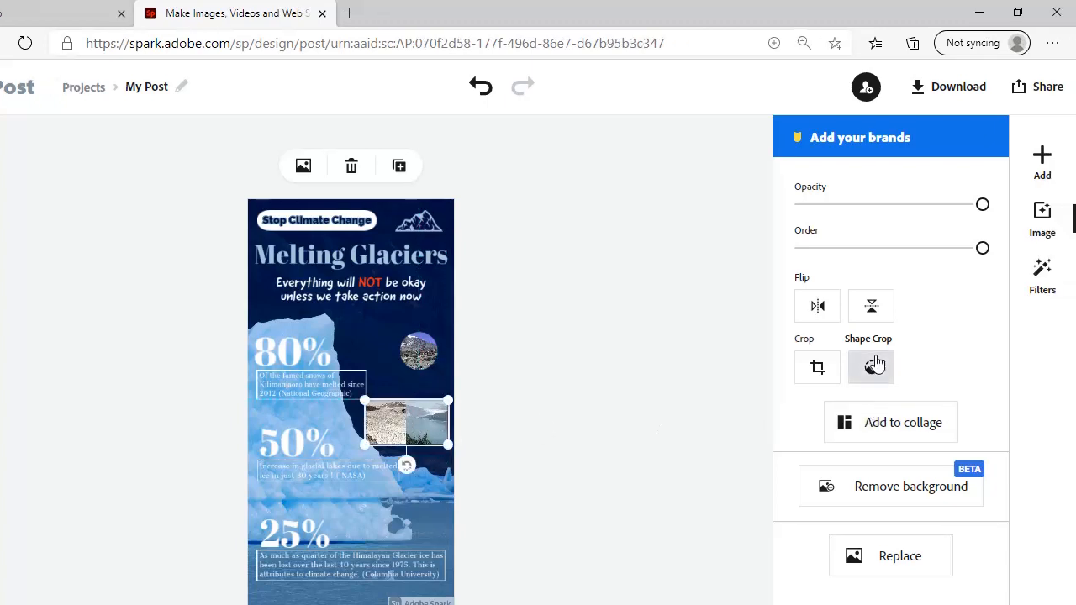
click(873, 366)
scroll(877, 420, up, 2)
scroll(874, 427, up, 2)
scroll(874, 426, down, 3)
click(840, 432)
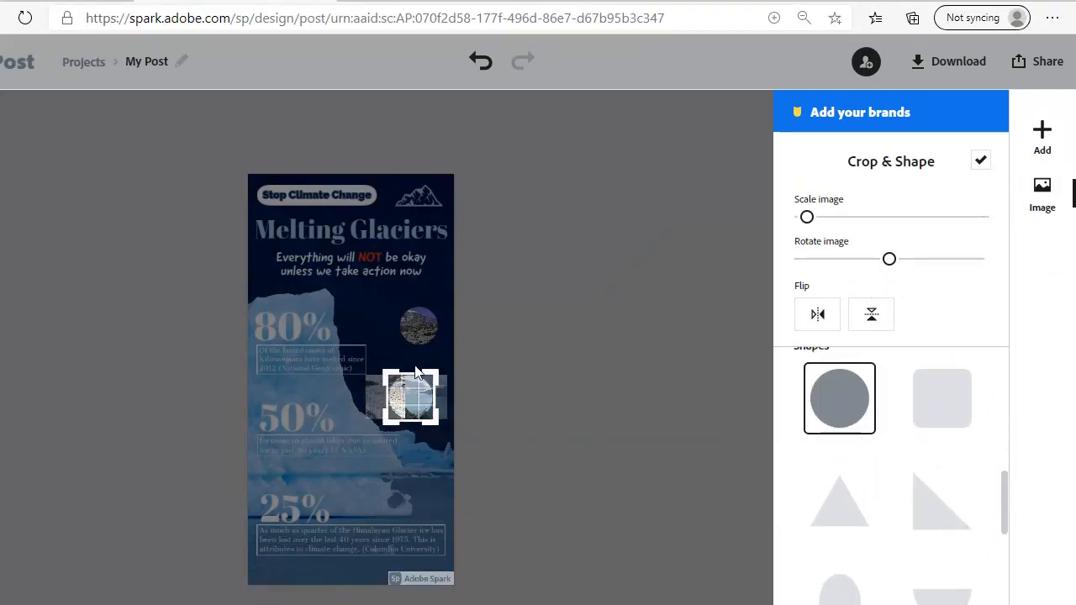
click(571, 387)
drag(408, 403, 415, 429)
click(389, 378)
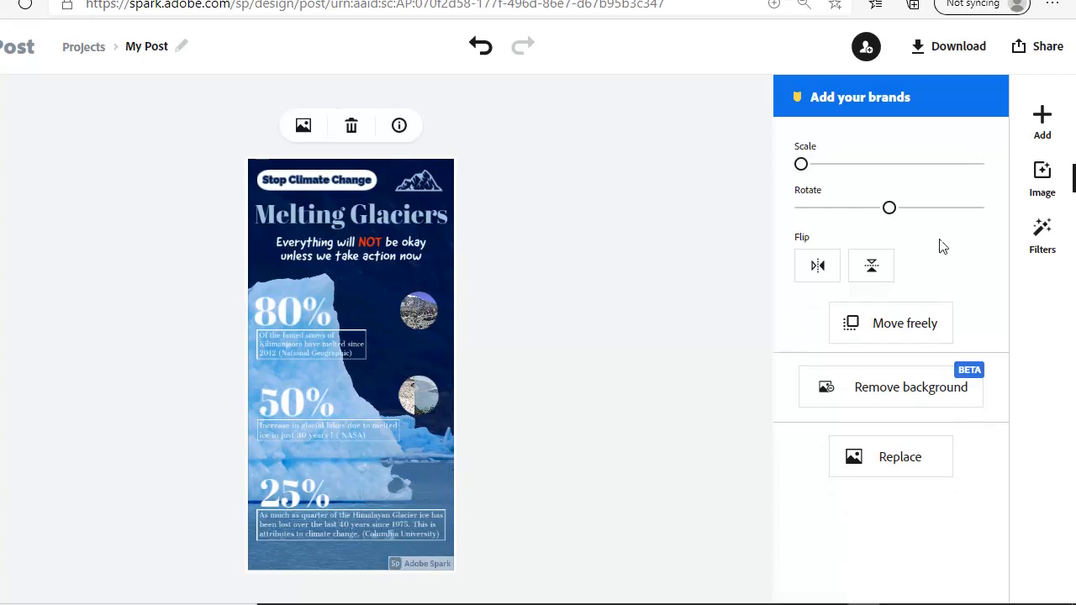
Upload himalayan glacier.jpg from the "infographic follow along files" folder and add it to the poster as a freely movable photo.
click(1040, 133)
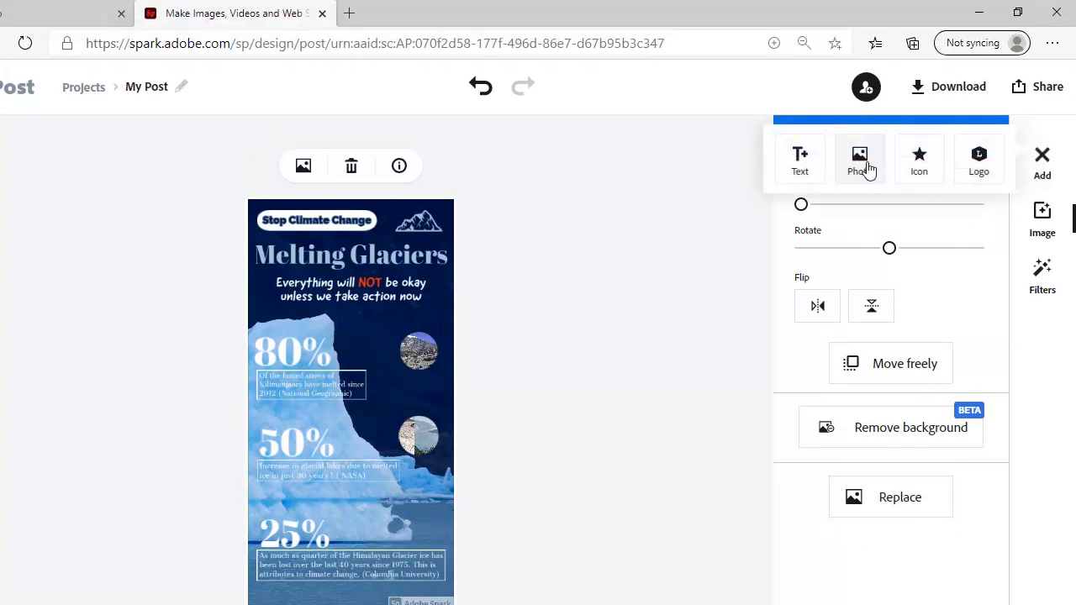
click(861, 148)
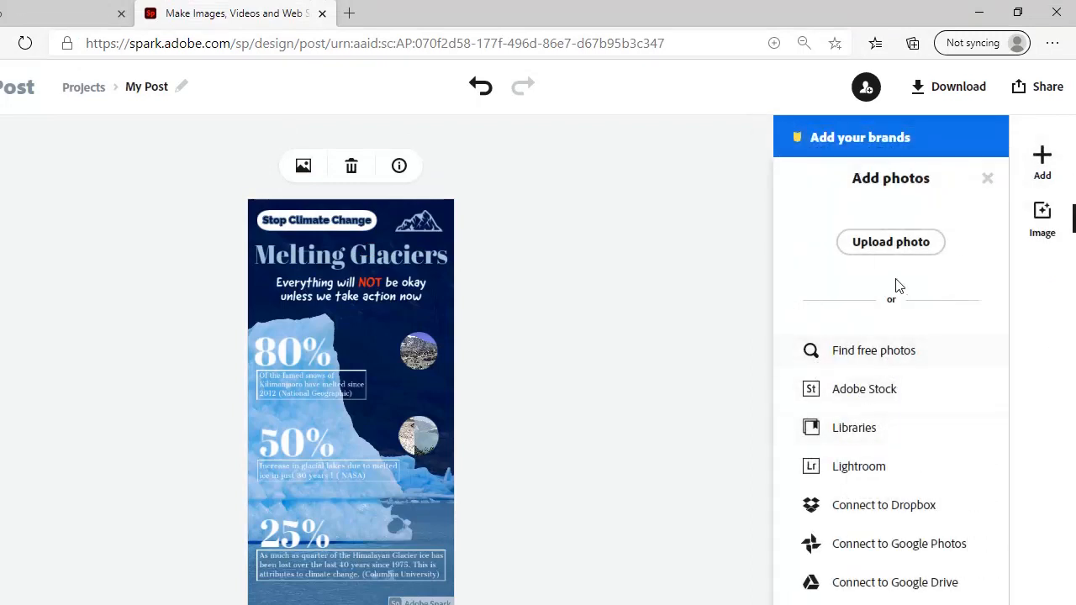
click(888, 250)
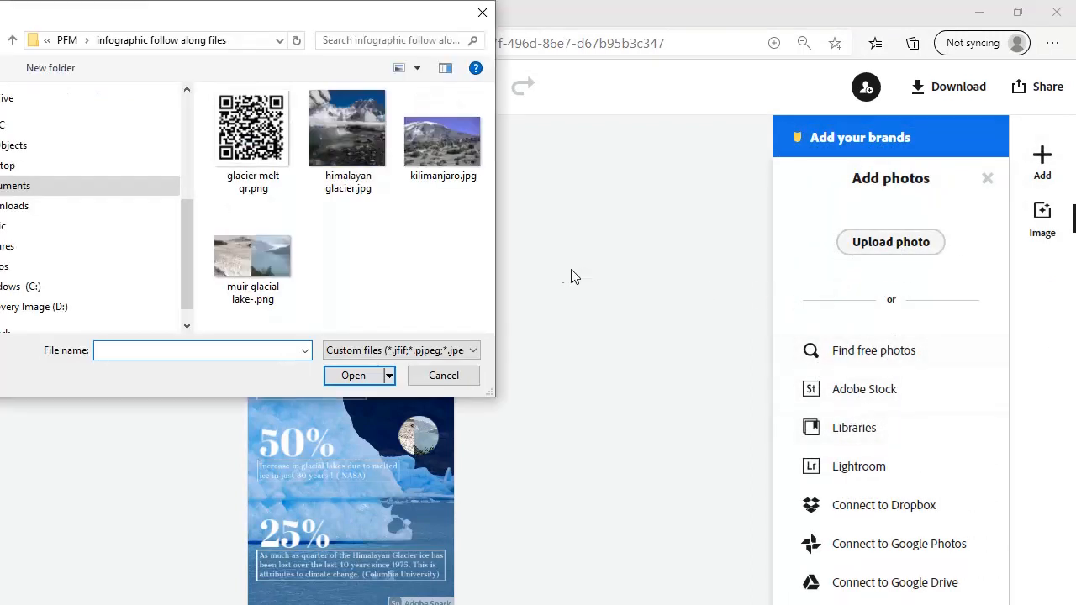
click(347, 141)
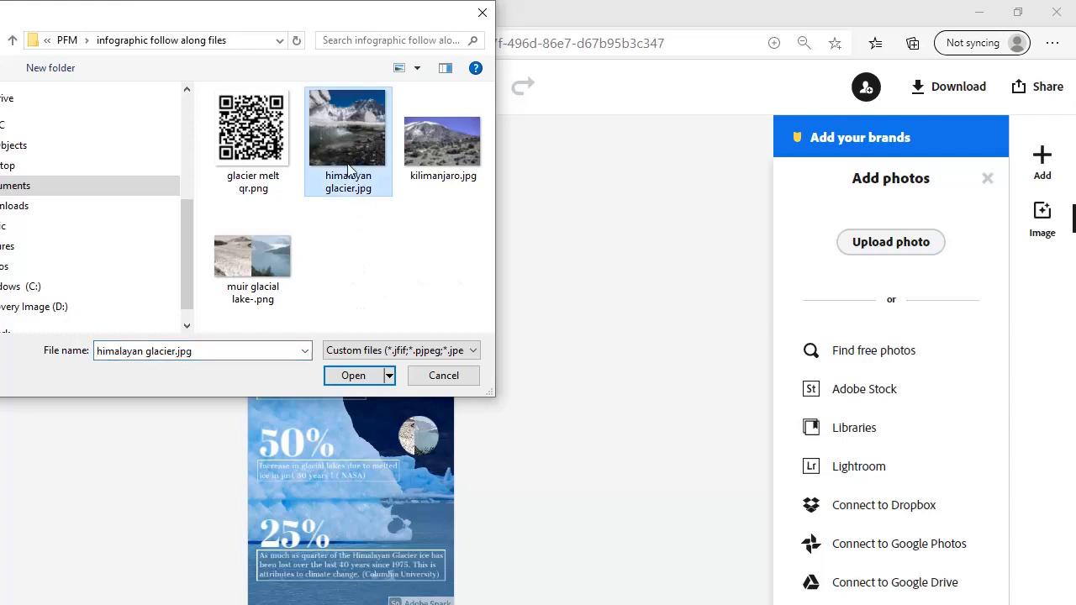
click(360, 376)
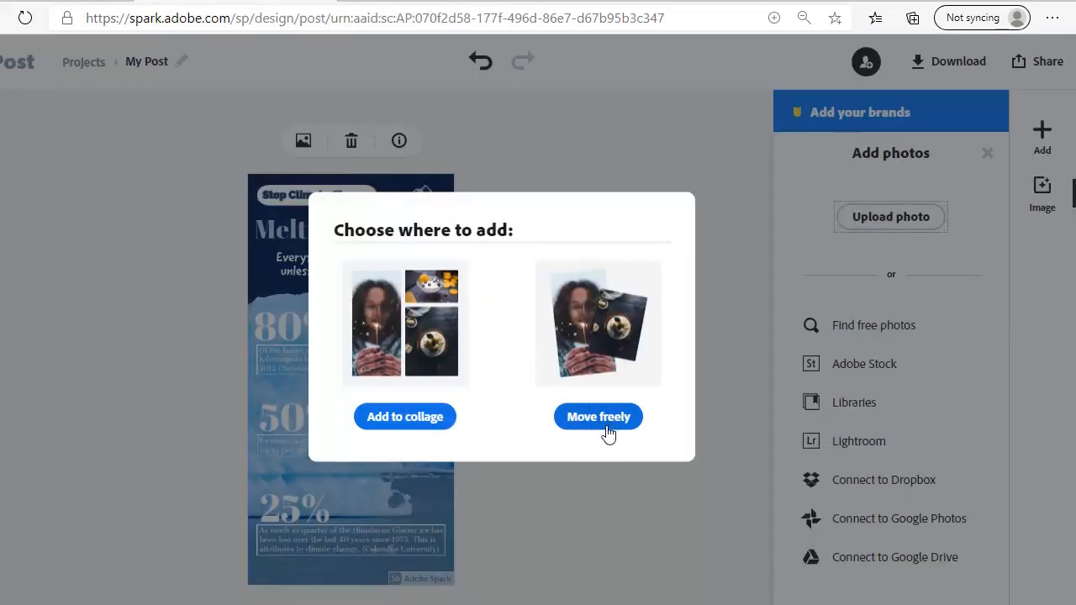
click(598, 417)
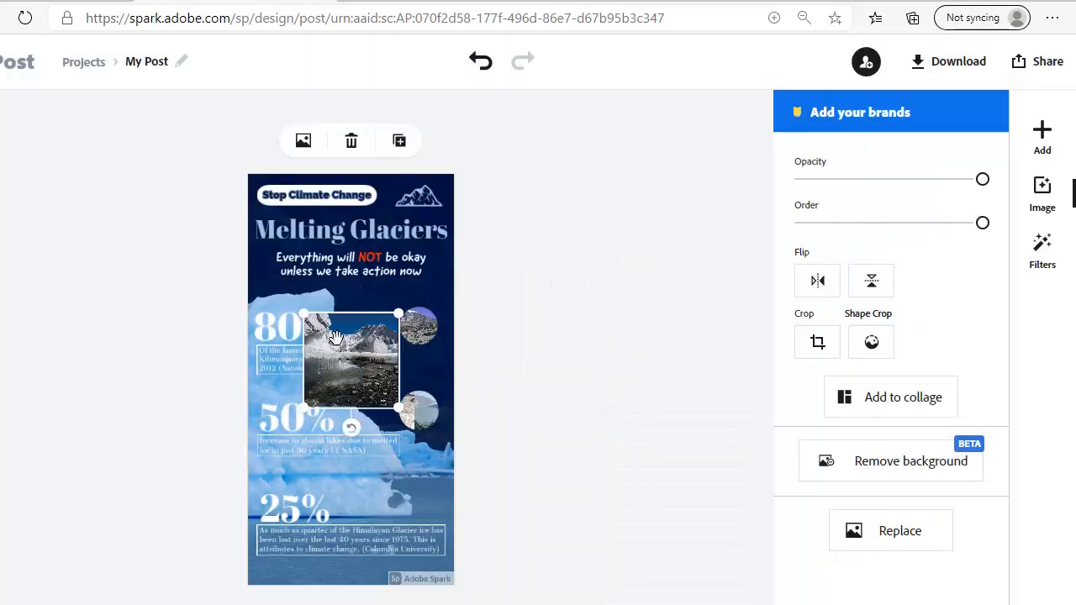
Shrink the Himalayan glacier photo and crop it to a circle shape.
mouse_move(337, 347)
mouse_down()
mouse_move(356, 361)
mouse_move(347, 357)
mouse_up()
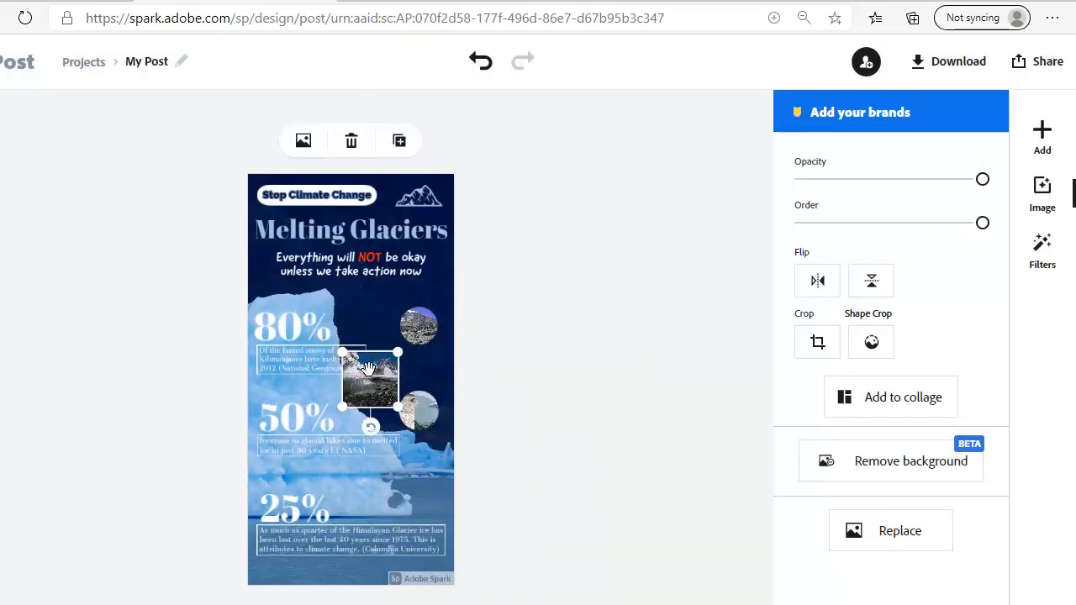
click(868, 332)
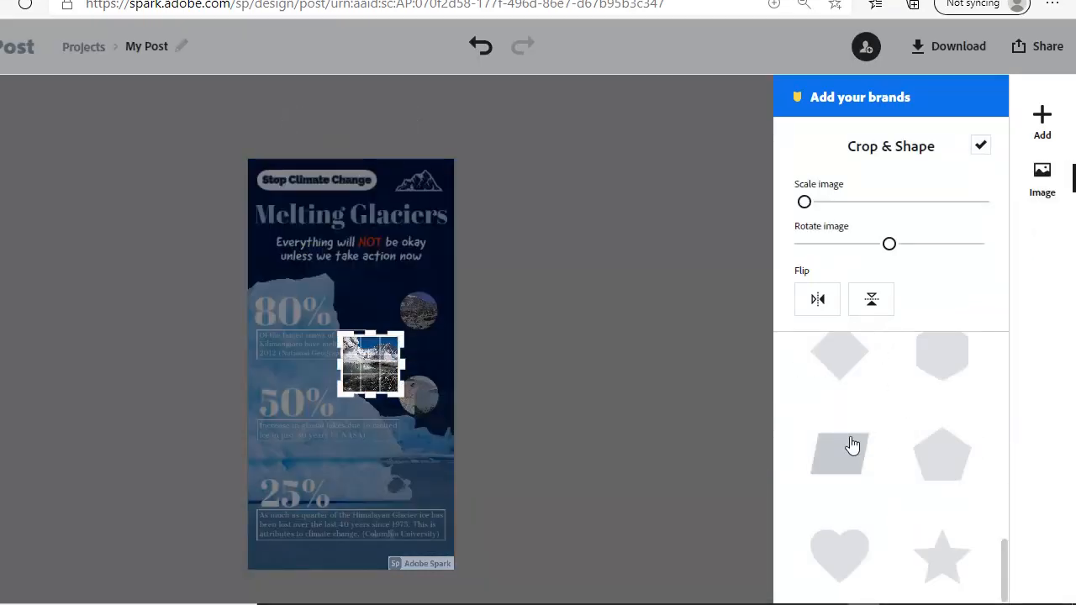
scroll(866, 454, up, 5)
scroll(867, 458, down, 3)
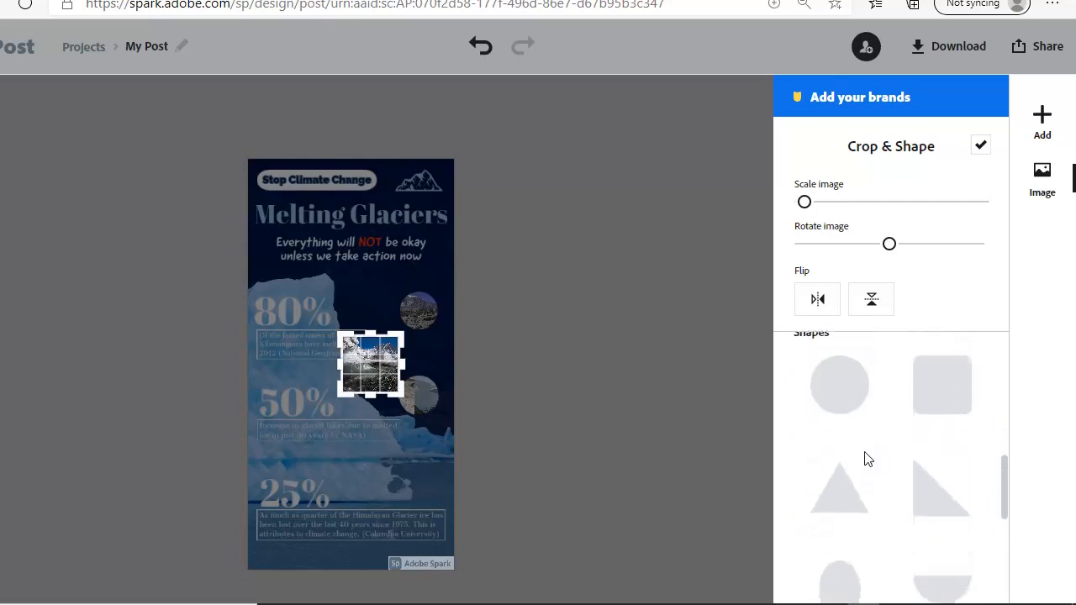
click(833, 397)
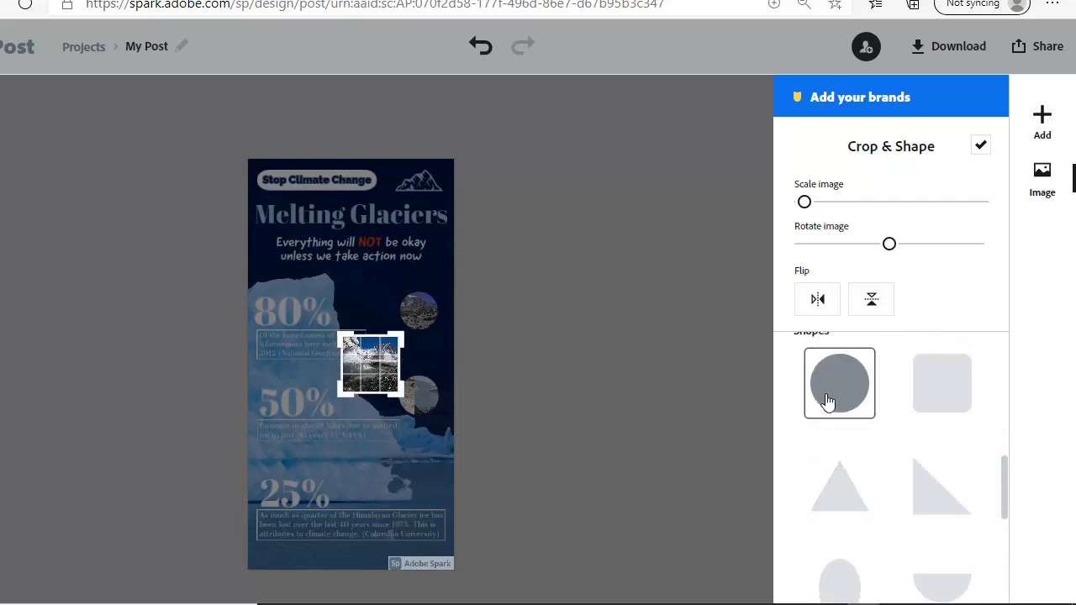
click(499, 409)
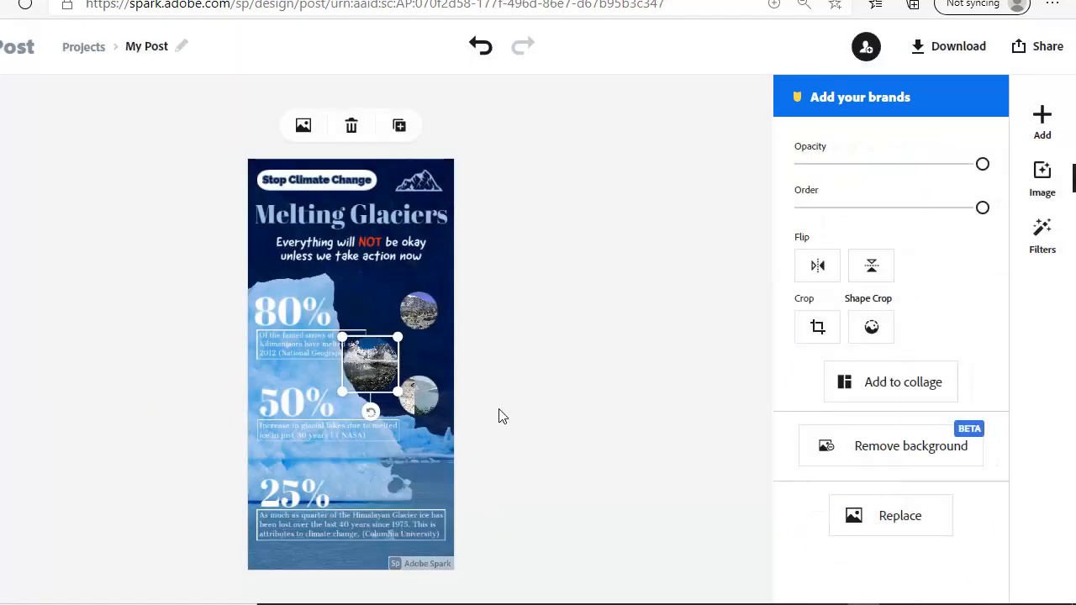
Resize the circular Himalayan glacier photo to match the Kilimanjaro circle and place it beside the 25% figure.
drag(342, 337, 402, 295)
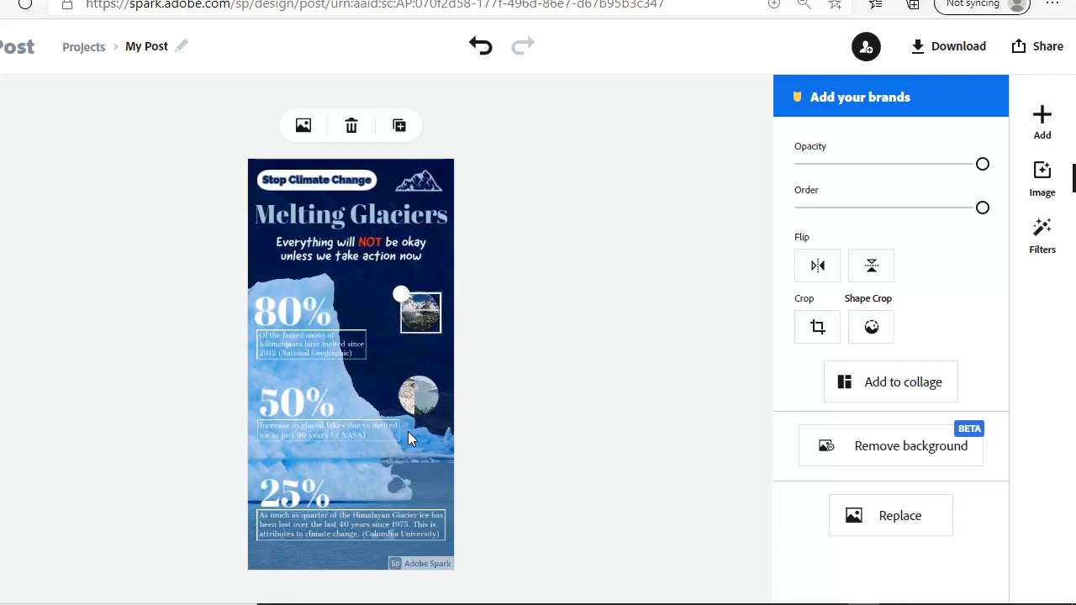
double_click(412, 307)
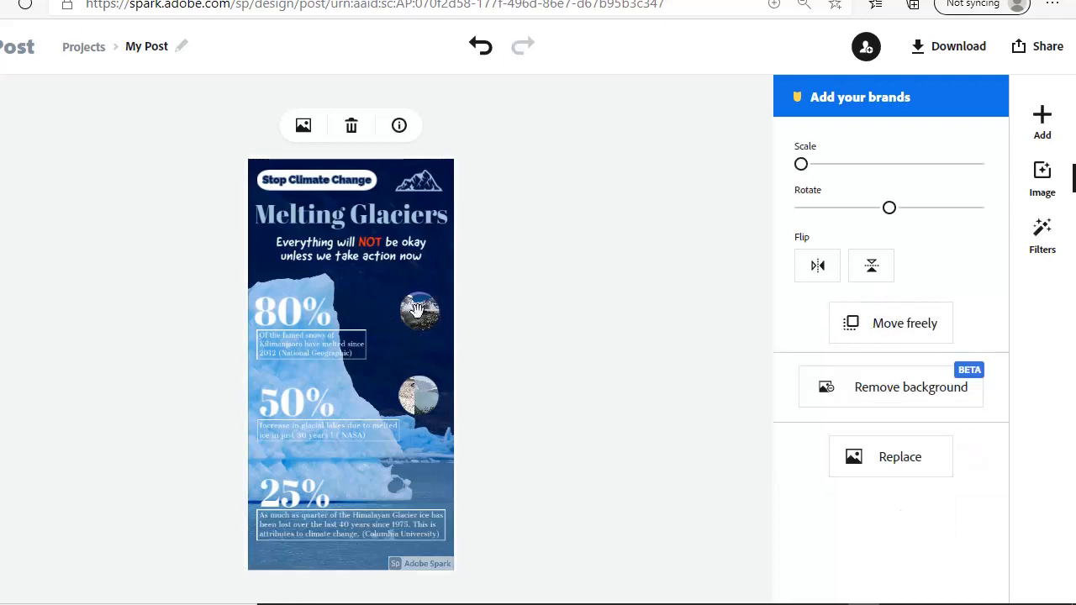
click(416, 310)
drag(416, 309, 418, 494)
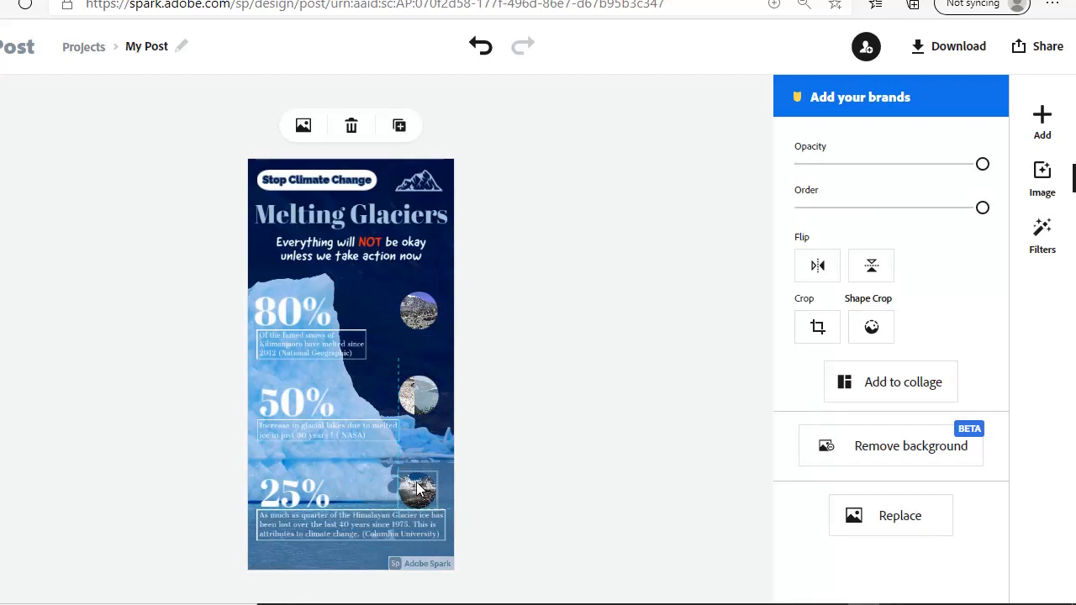
Narrow the caption under the 25% figure so its text wraps onto five lines.
click(441, 534)
drag(441, 534, 379, 526)
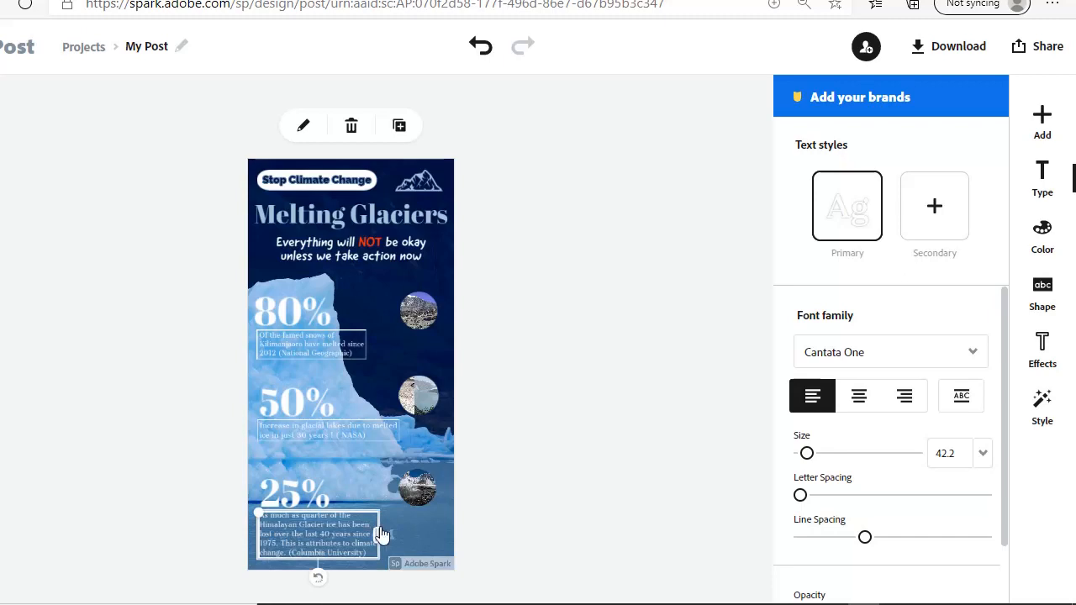
click(389, 535)
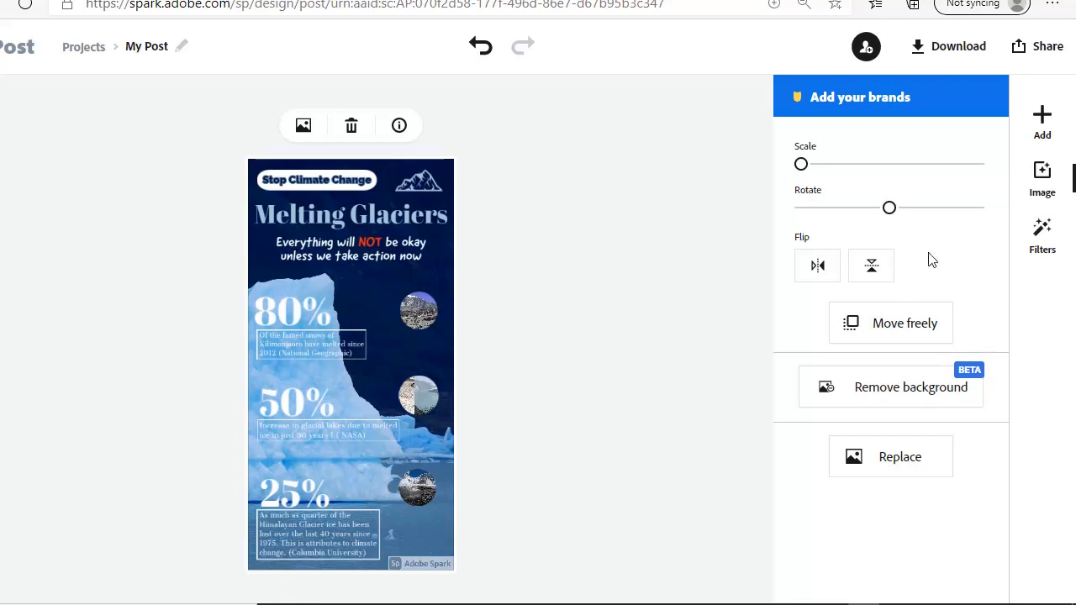
Upload glacier melt qr.png from the "infographic follow along files" folder as a freely movable photo and shrink the QR code.
click(1039, 119)
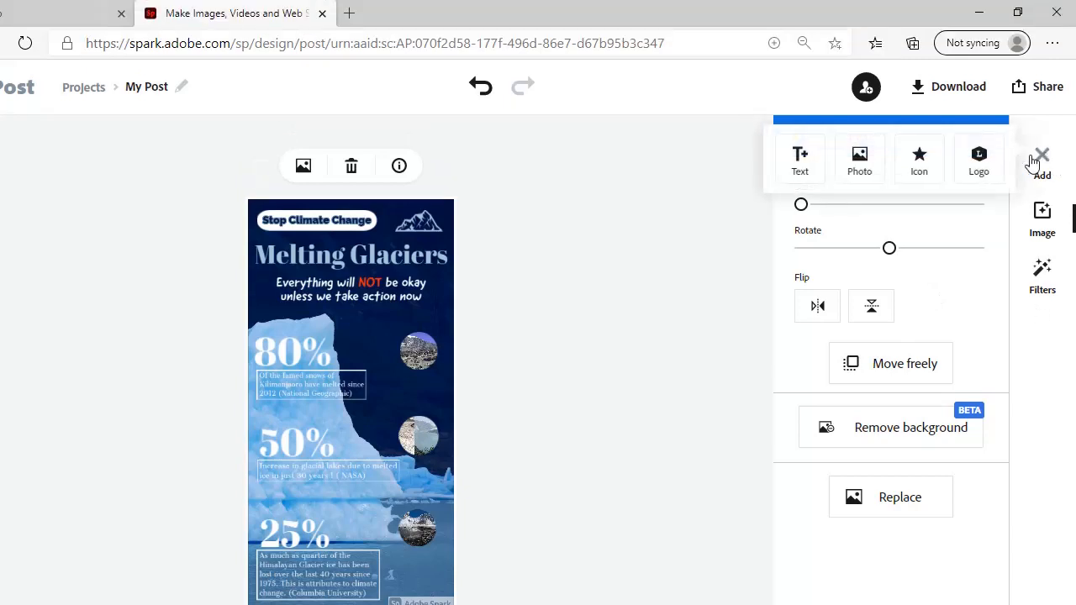
click(859, 160)
click(889, 243)
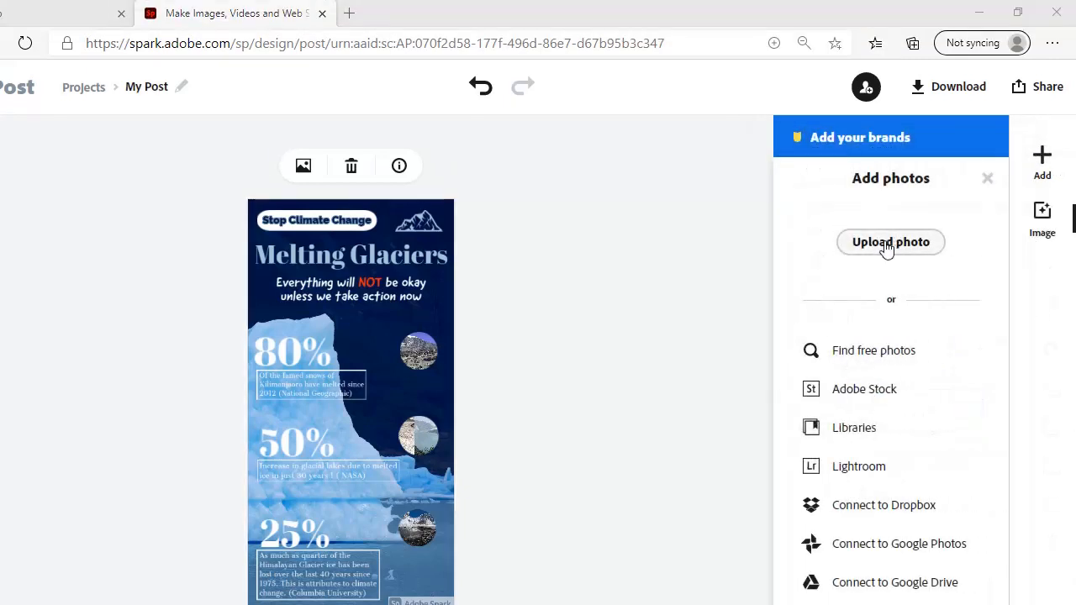
click(286, 143)
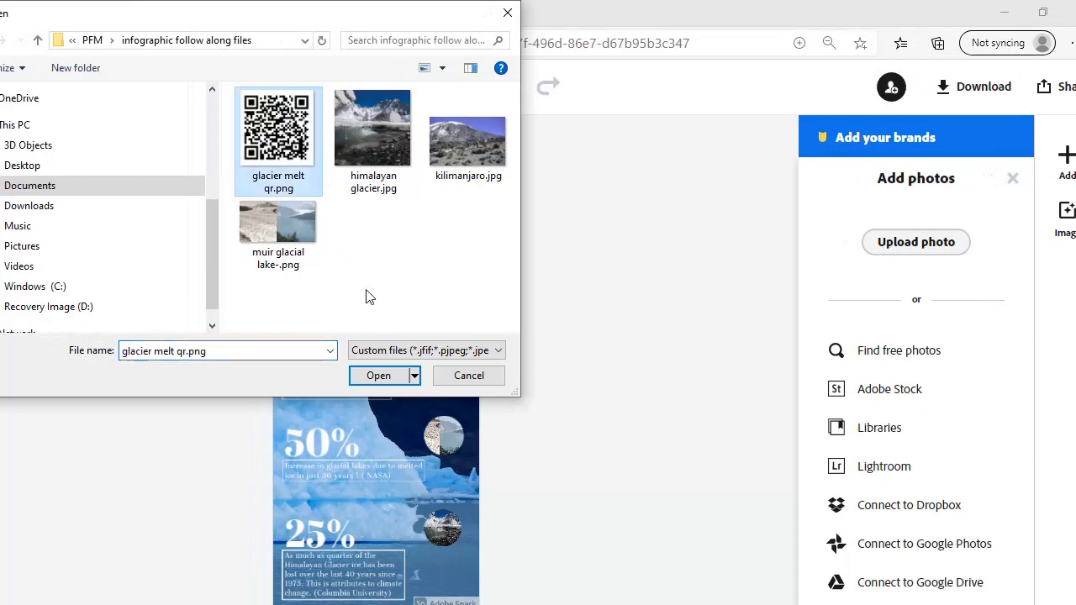
click(377, 375)
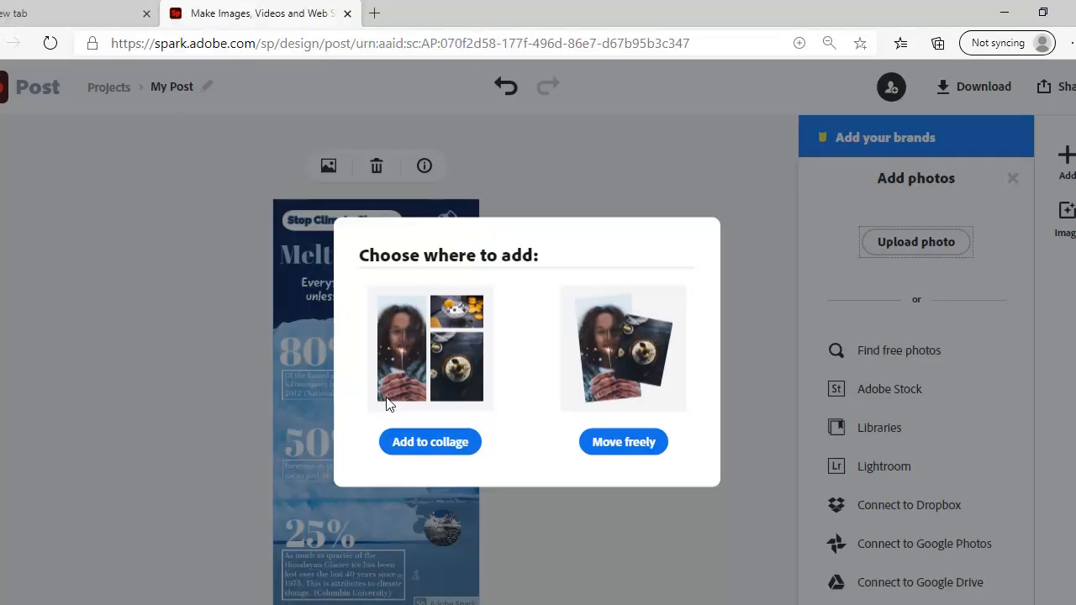
click(623, 442)
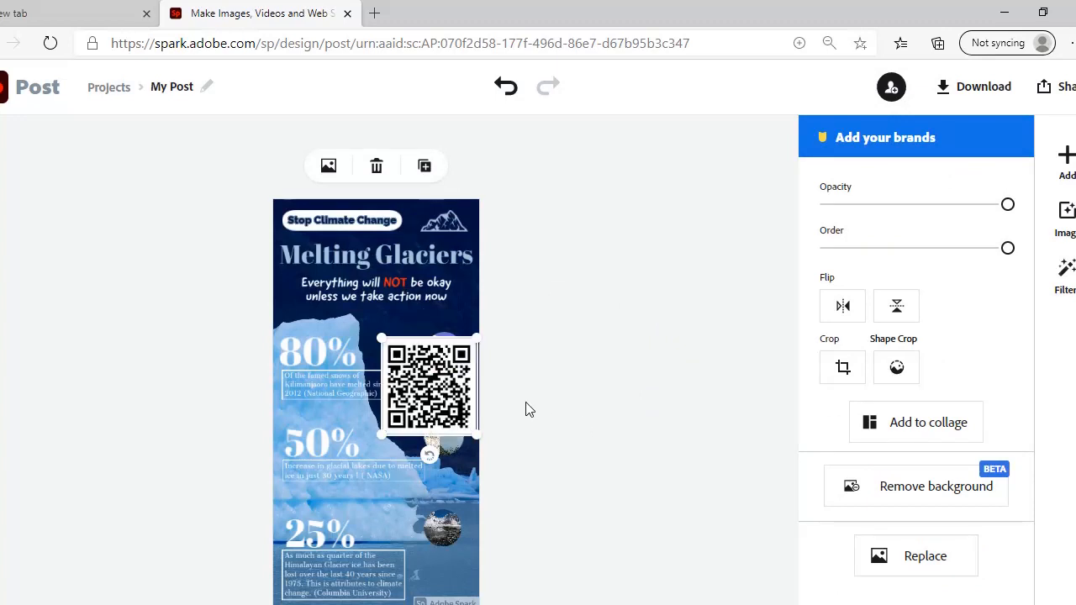
drag(381, 339, 428, 518)
drag(427, 467, 417, 439)
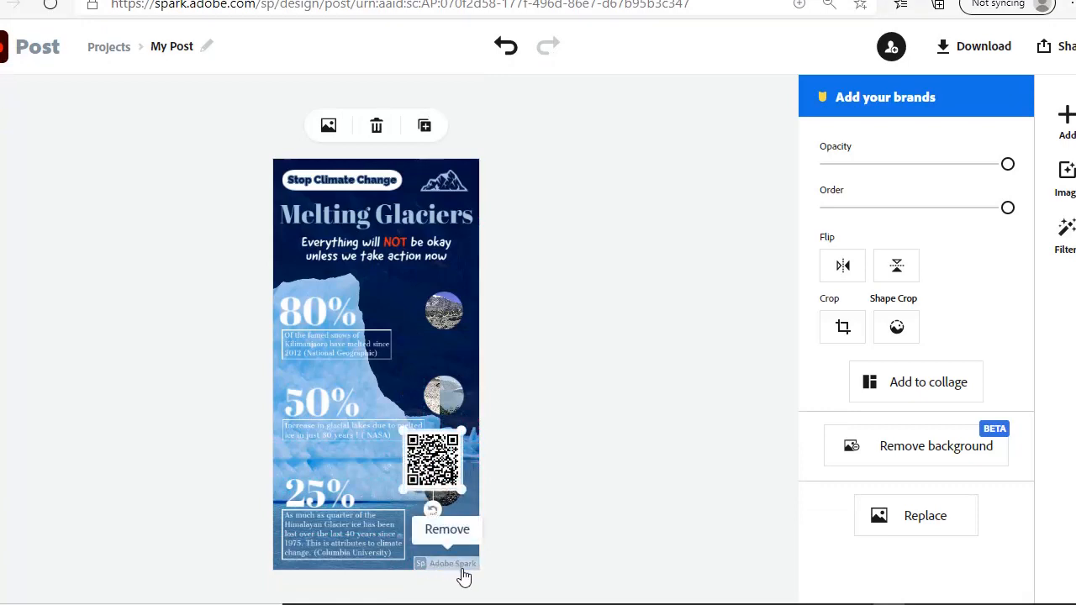
Remove the Adobe Spark watermark once from the poster and return from the pricing plans page to the design.
click(449, 571)
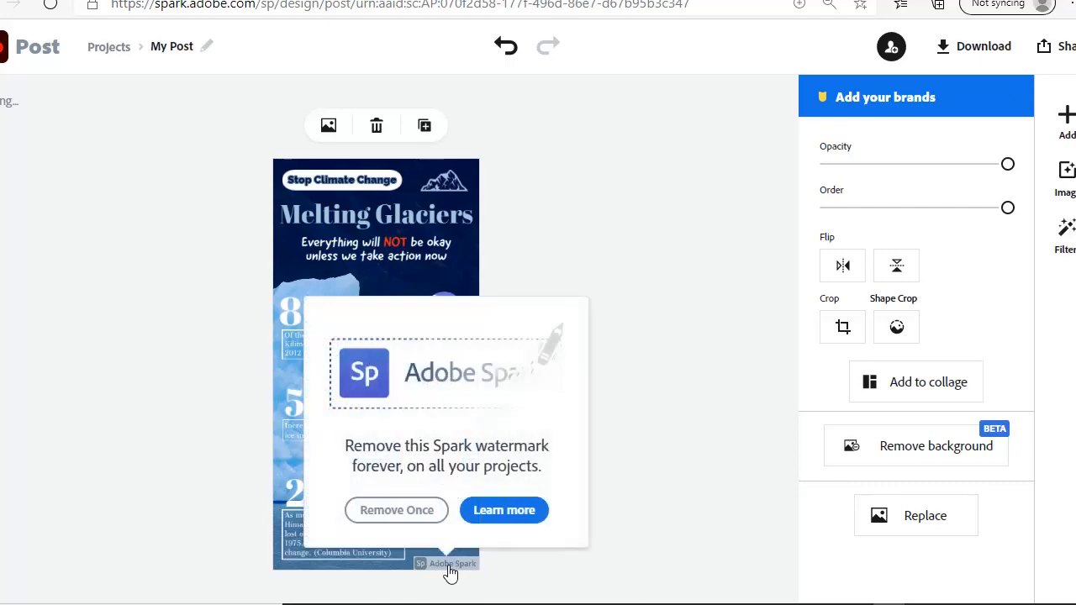
click(415, 526)
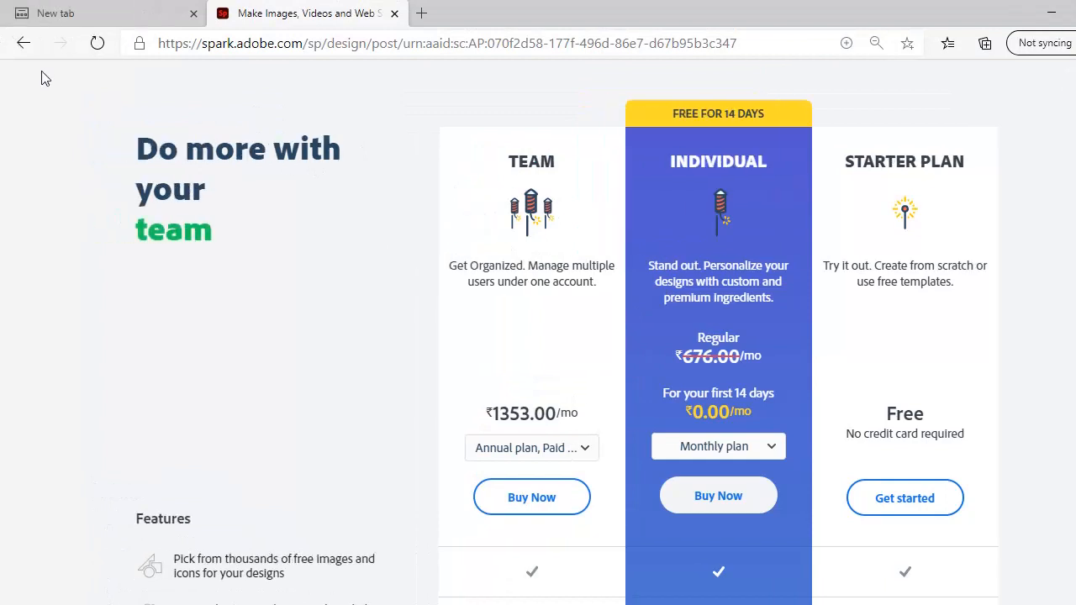
click(23, 49)
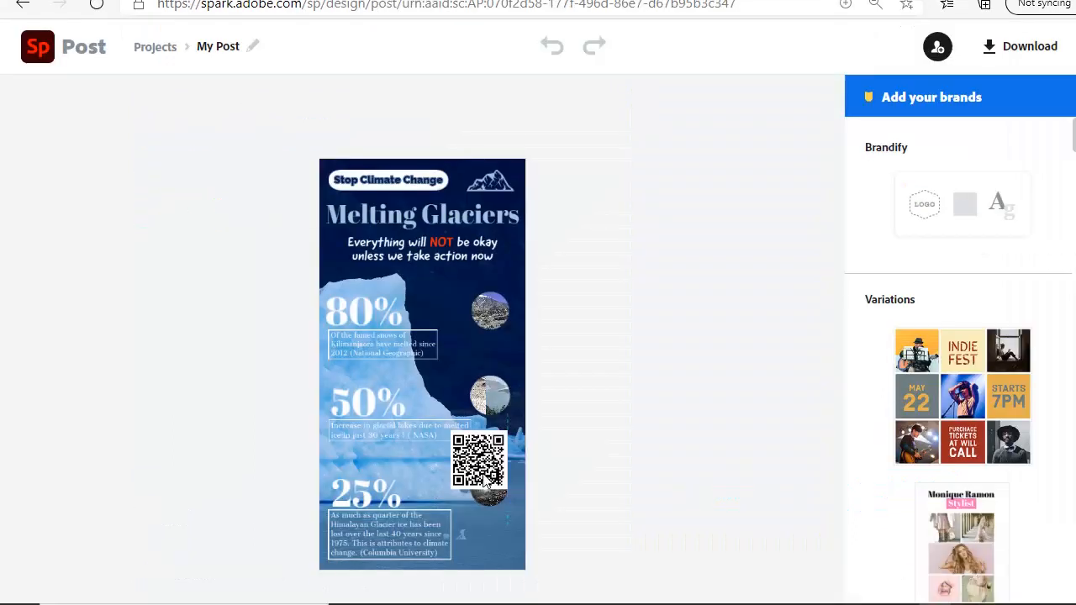
Shrink the QR code further and place it directly beneath the circular Himalayan glacier photo, beside the 25% caption.
drag(484, 481, 473, 459)
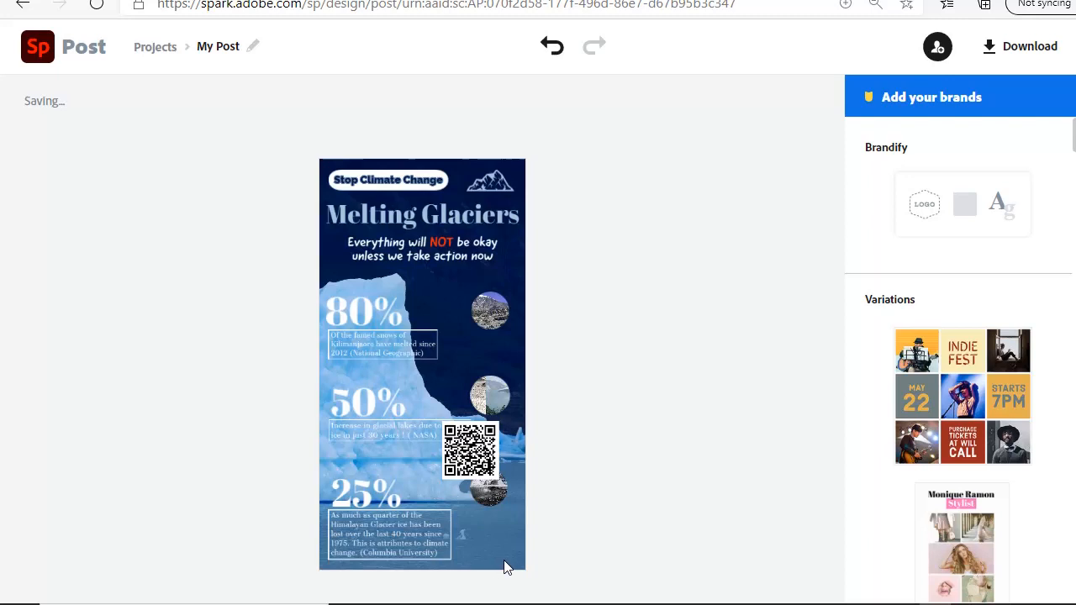
drag(471, 450, 470, 514)
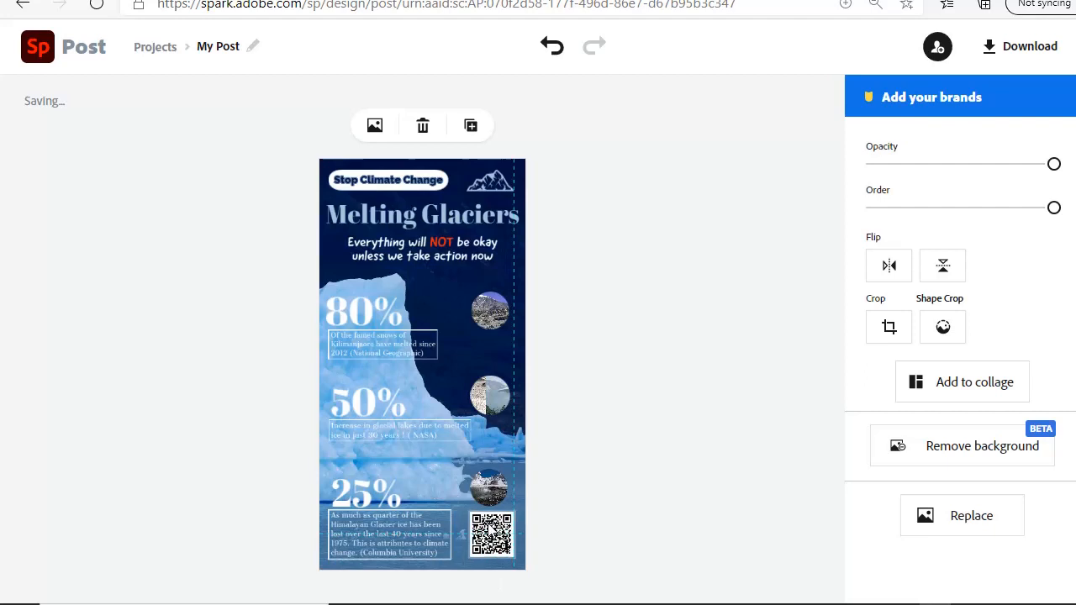
click(488, 528)
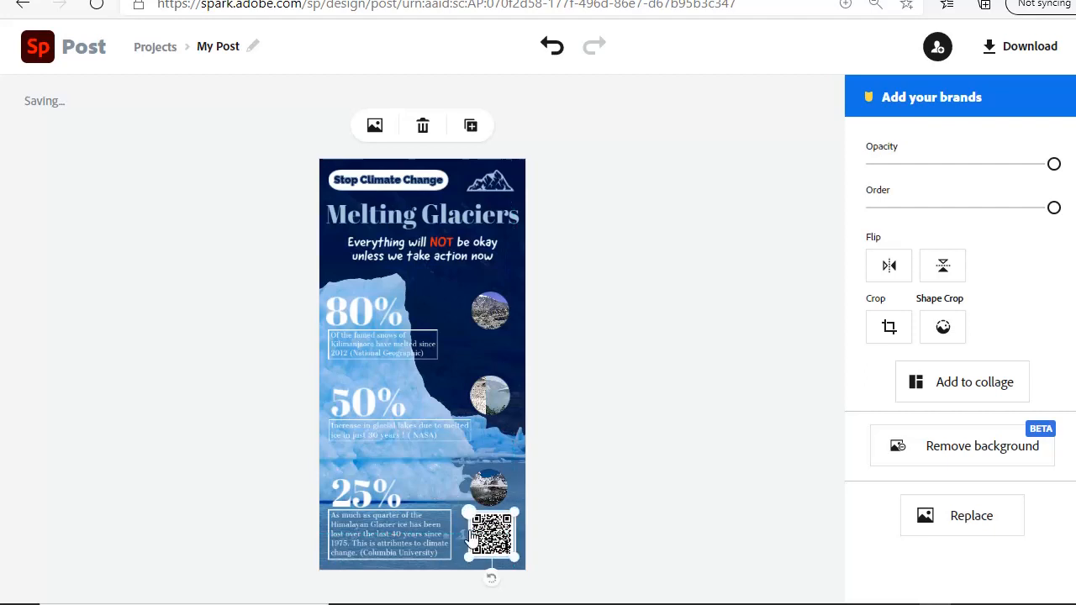
drag(487, 531, 483, 532)
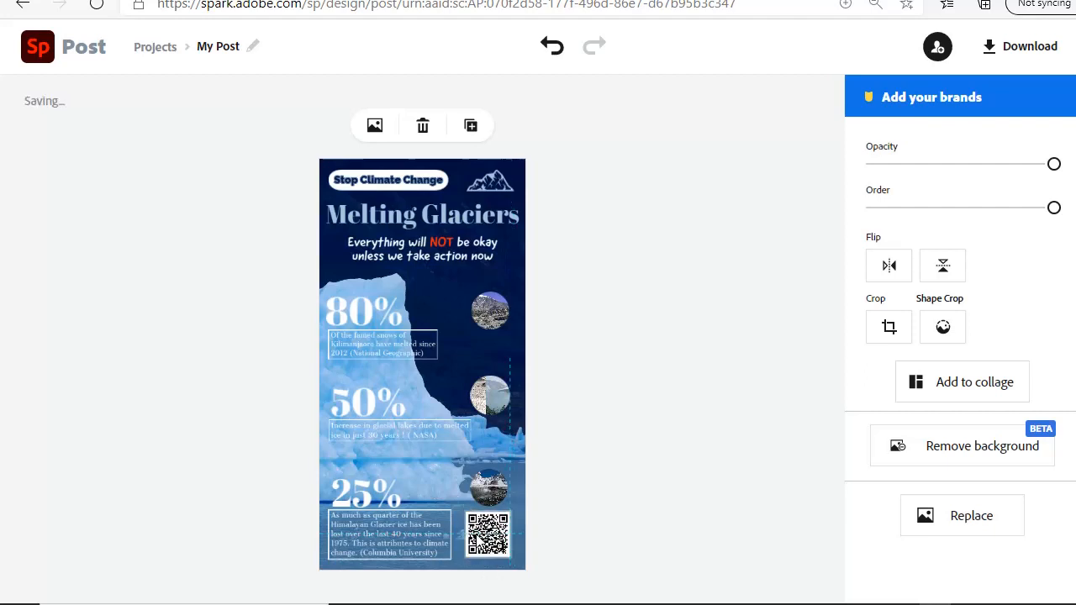
click(479, 531)
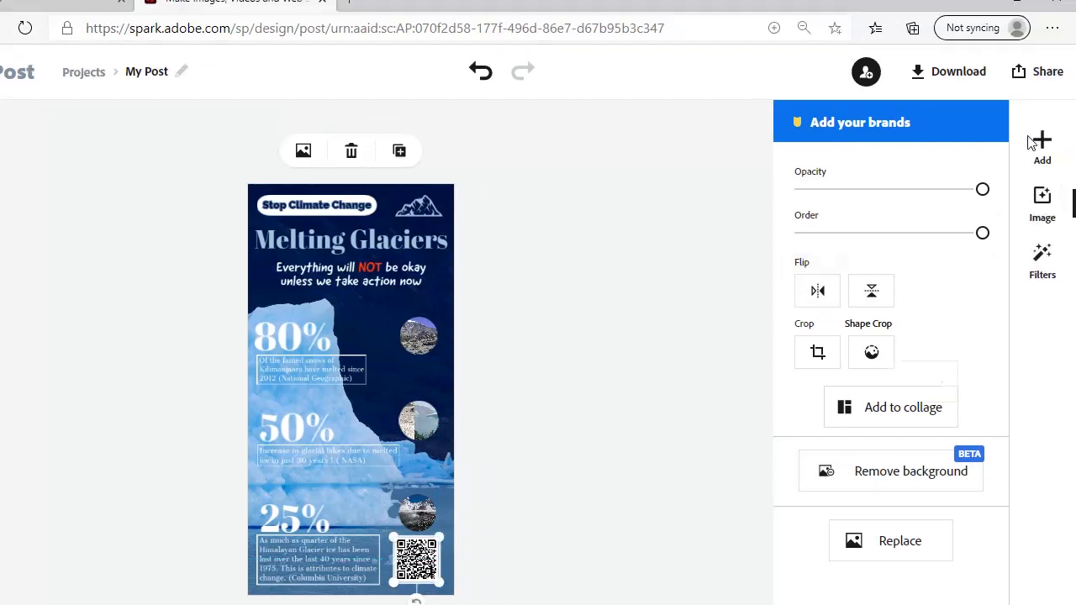
Add a new text box reading "Read More" to the poster.
click(1041, 122)
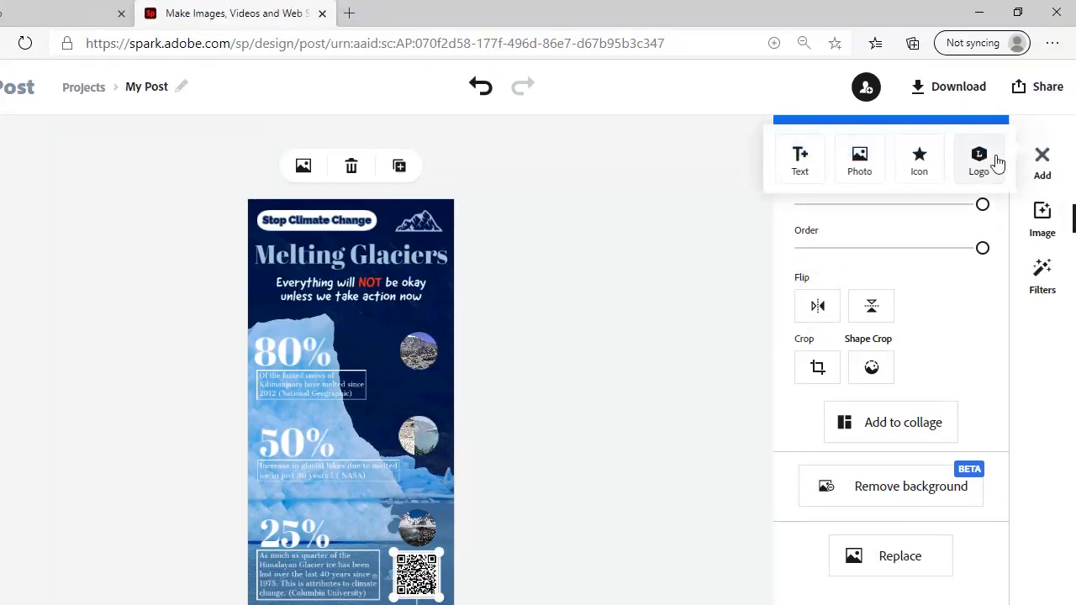
click(799, 164)
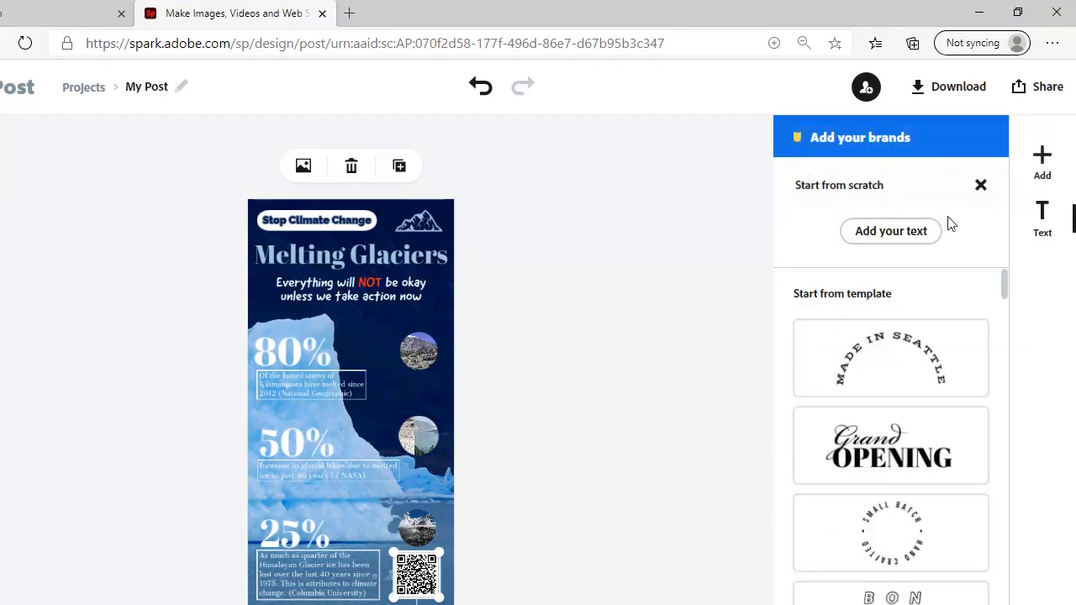
click(896, 237)
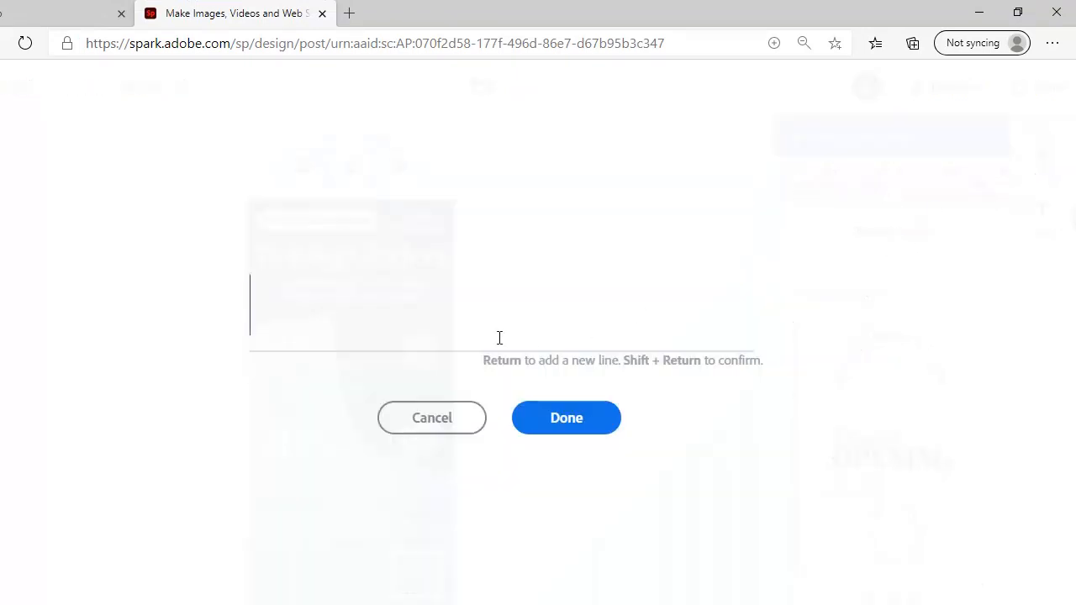
text(Read More)
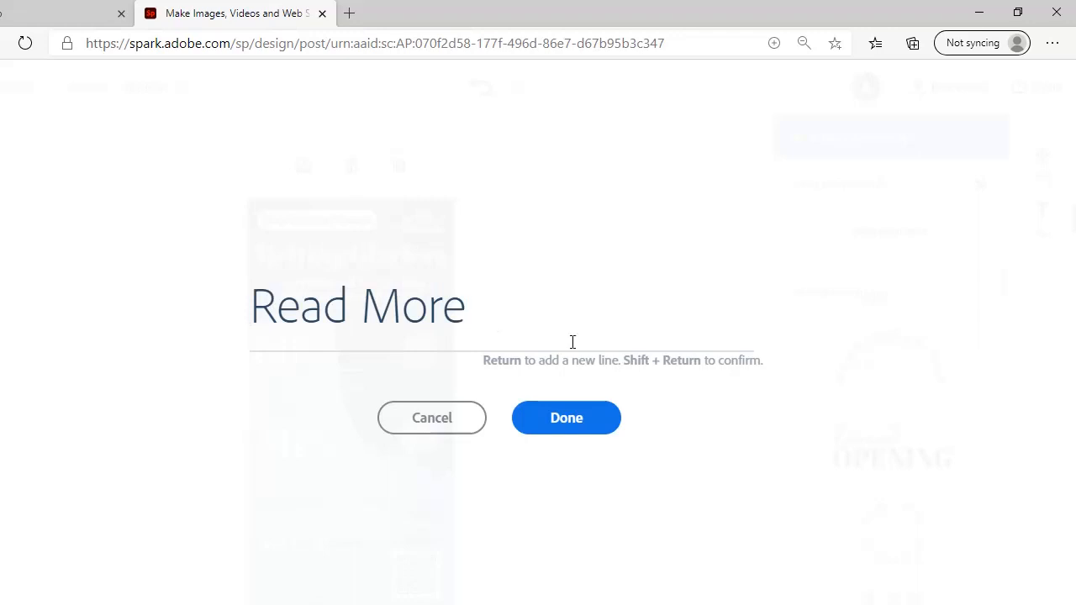
click(580, 426)
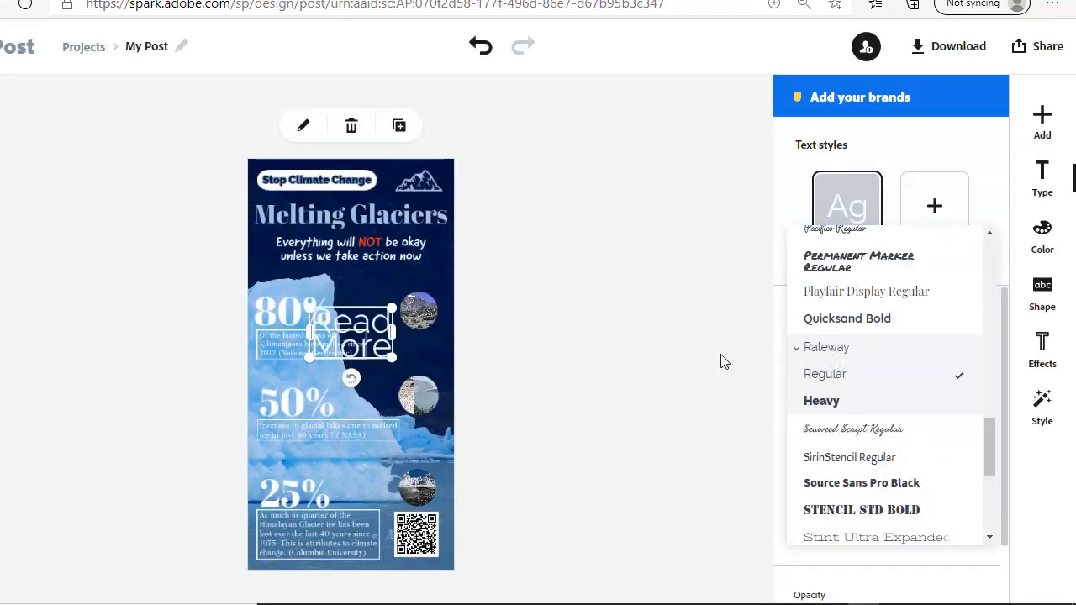
Place the "Read More" text on one line centred under the QR code and set its size to 42.2.
click(622, 328)
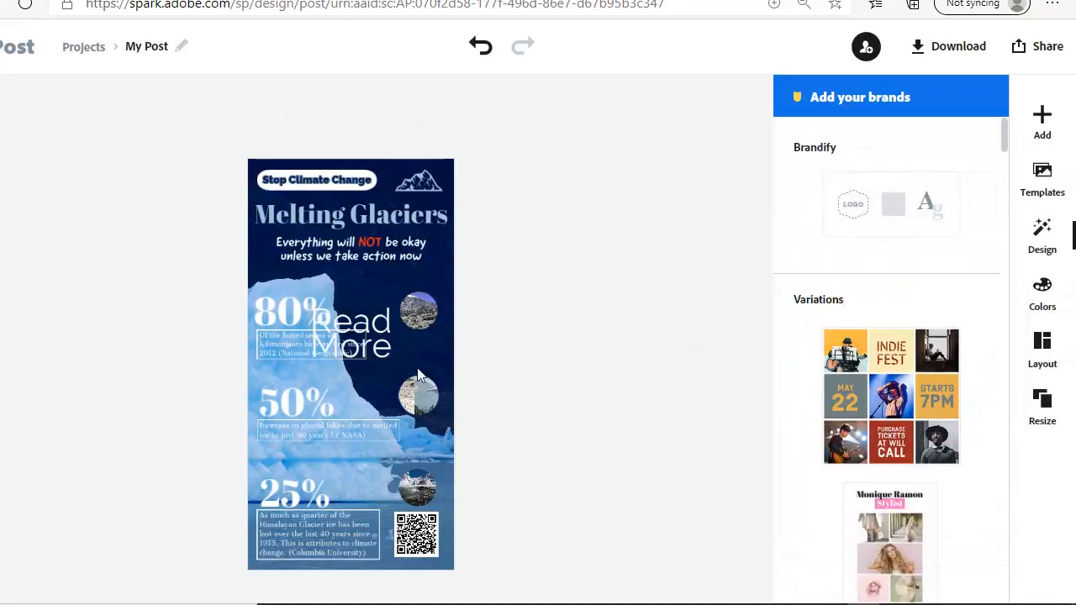
click(351, 342)
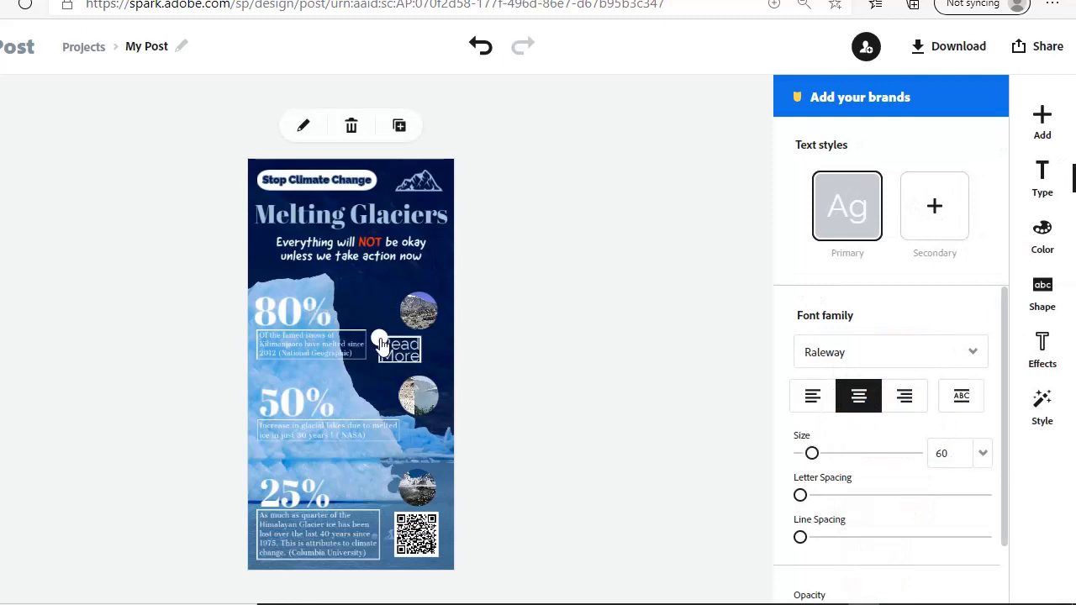
drag(380, 339, 412, 577)
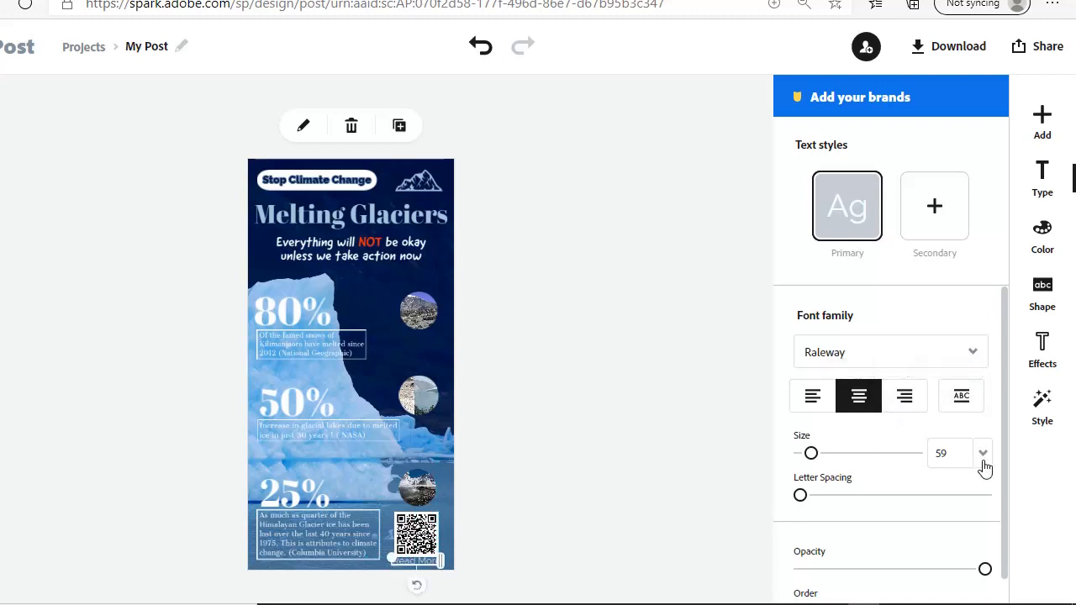
click(941, 454)
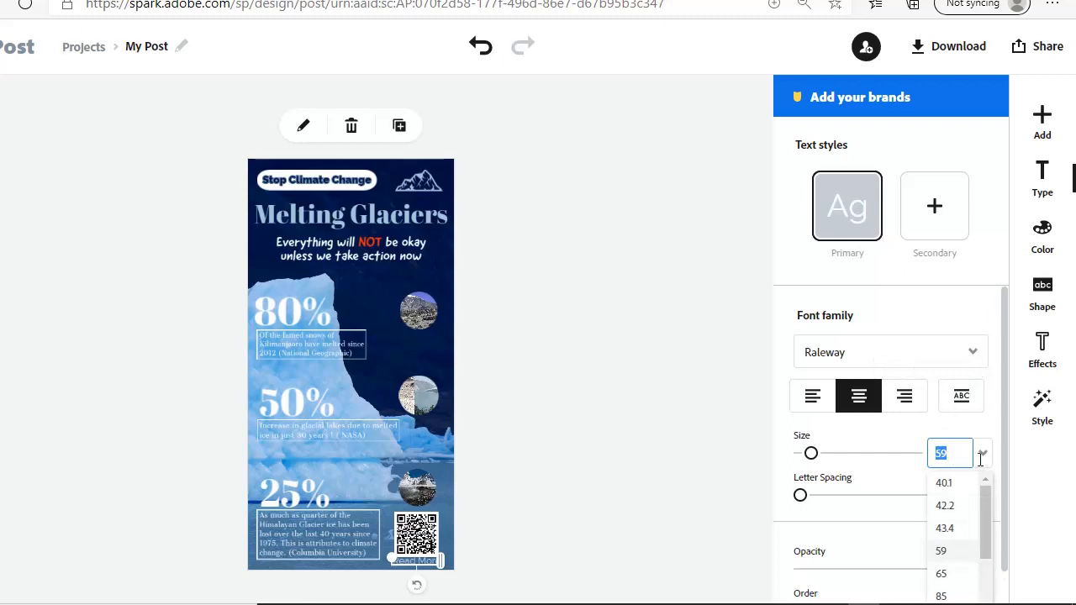
click(949, 509)
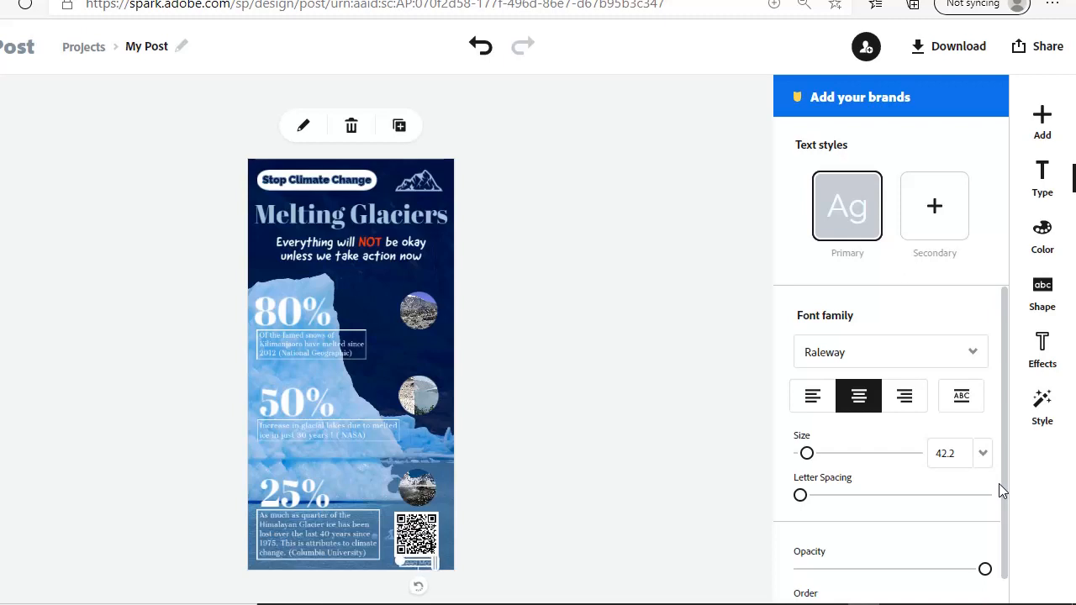
click(375, 304)
click(751, 312)
click(633, 164)
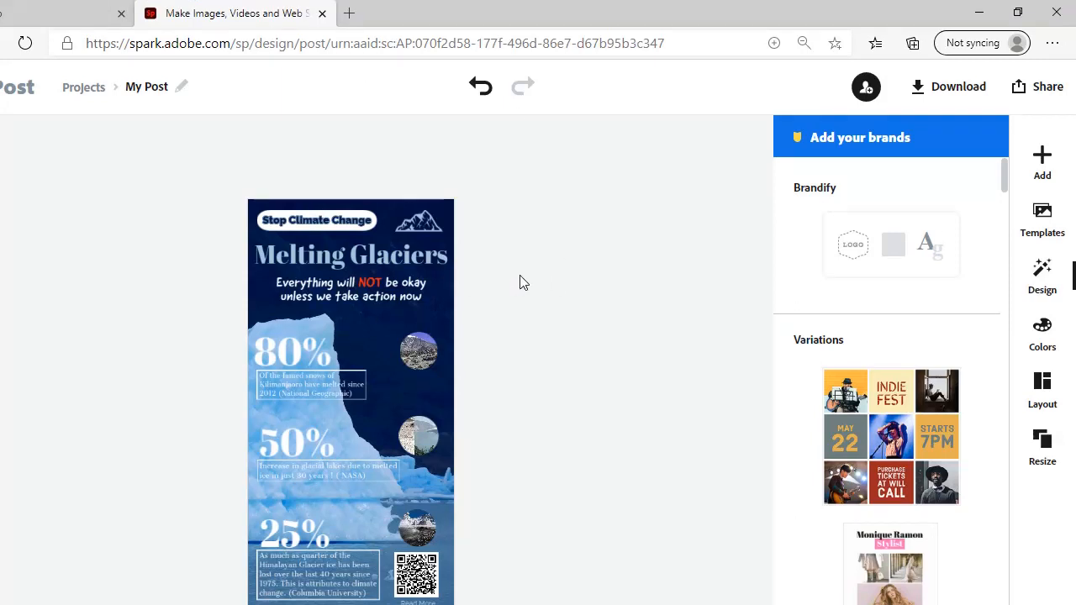
Download the finished infographic in PDF format.
click(955, 91)
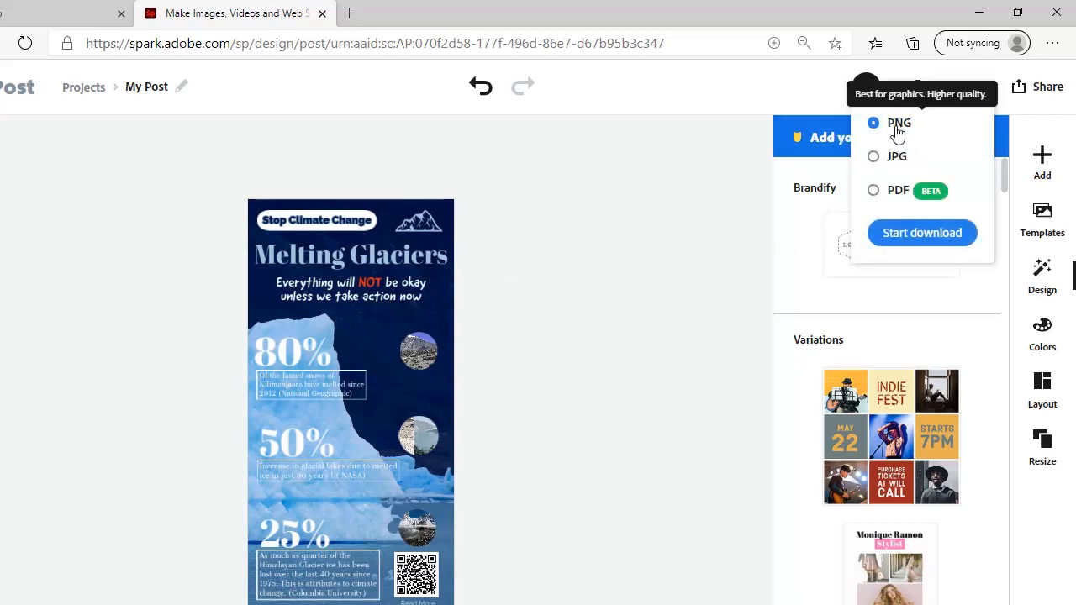
click(875, 158)
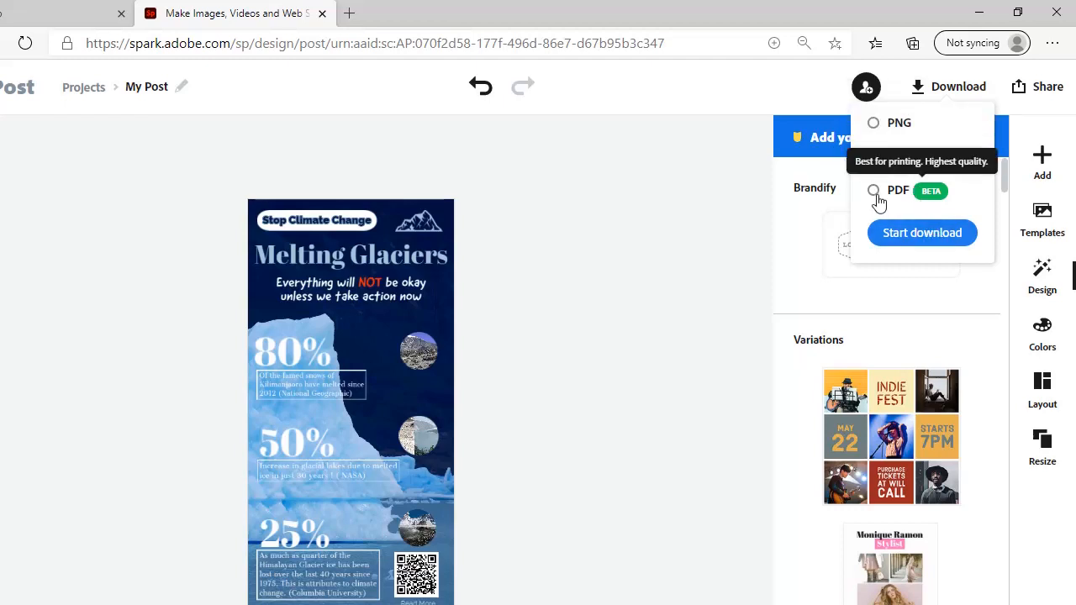
click(875, 192)
click(922, 233)
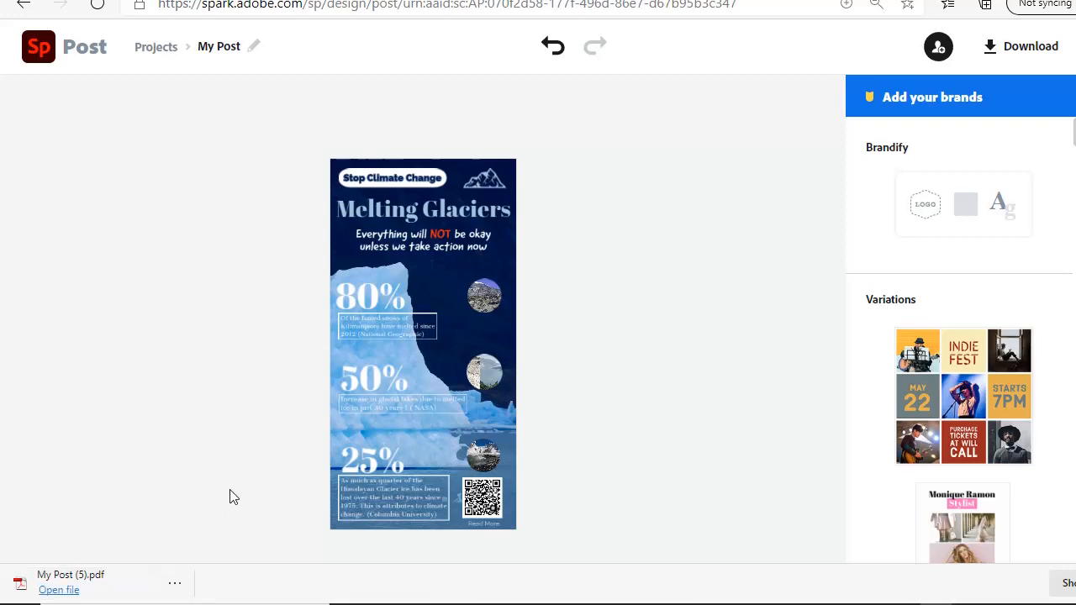
Open the downloaded My Post (5).pdf, check the whole infographic from the title down to the QR code, and close it.
click(67, 590)
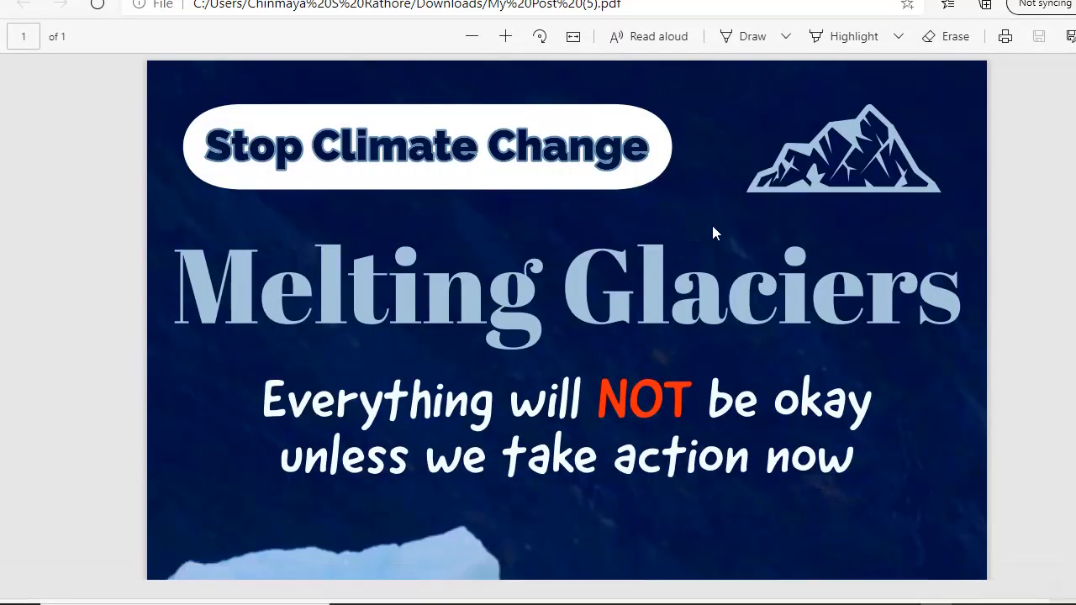
scroll(712, 227, down, 3)
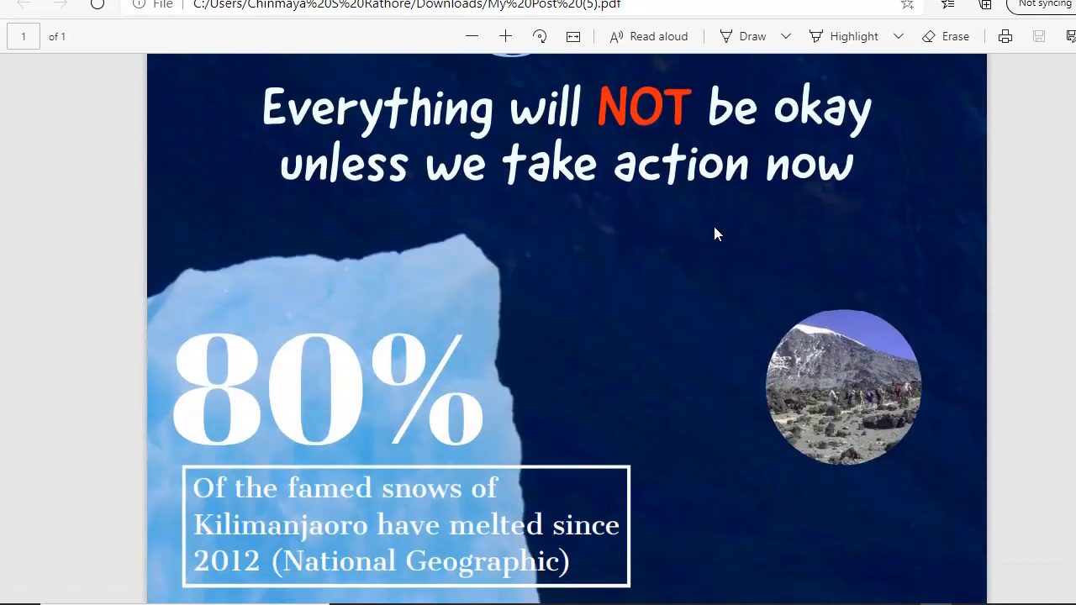
scroll(714, 226, down, 2)
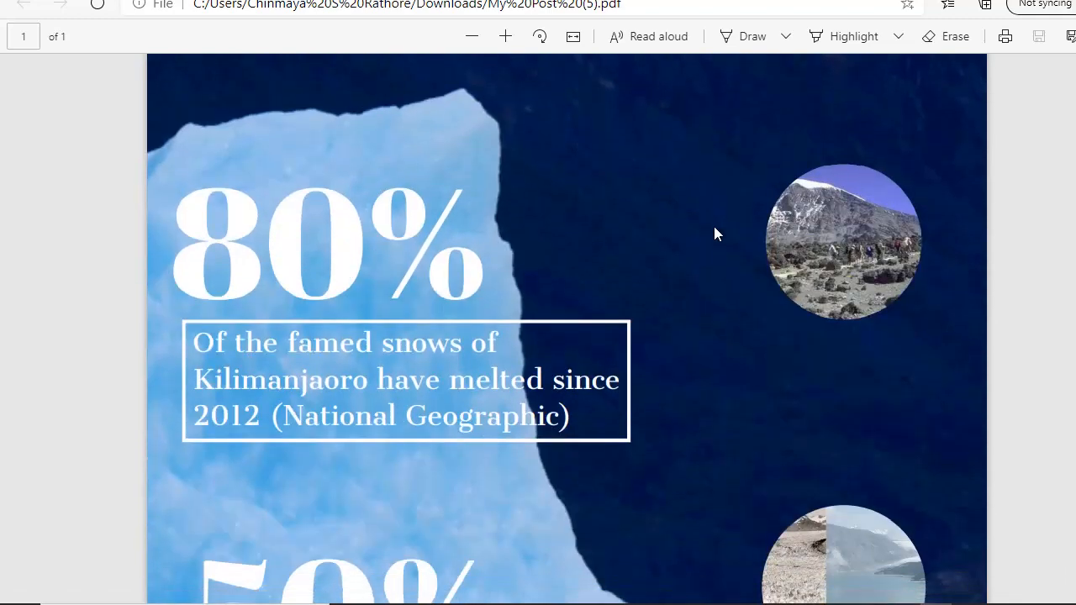
scroll(713, 226, down, 2)
scroll(714, 227, down, 3)
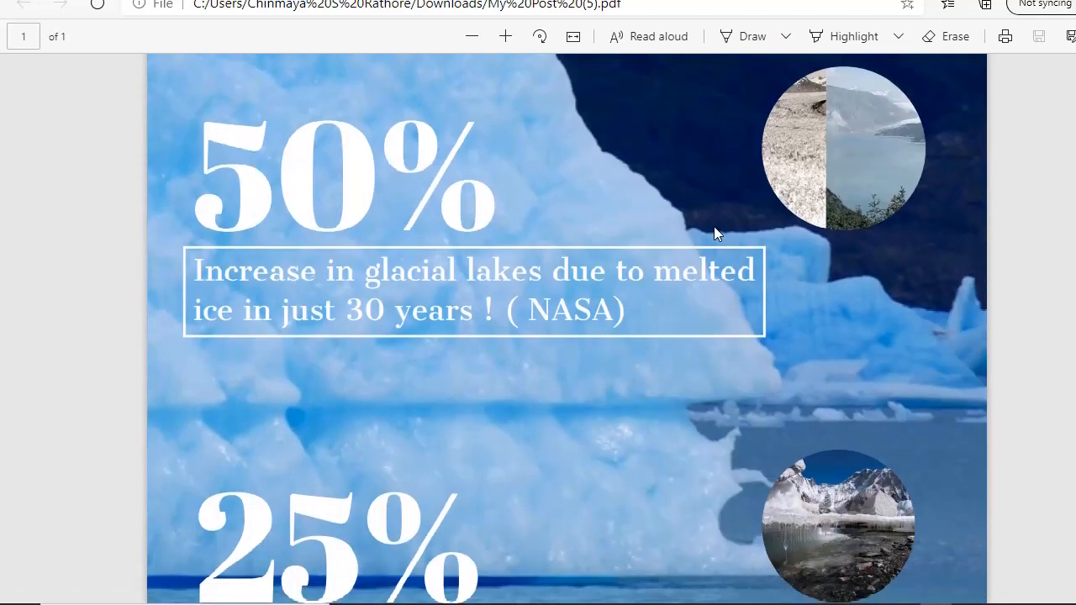
scroll(713, 226, down, 2)
scroll(714, 226, down, 2)
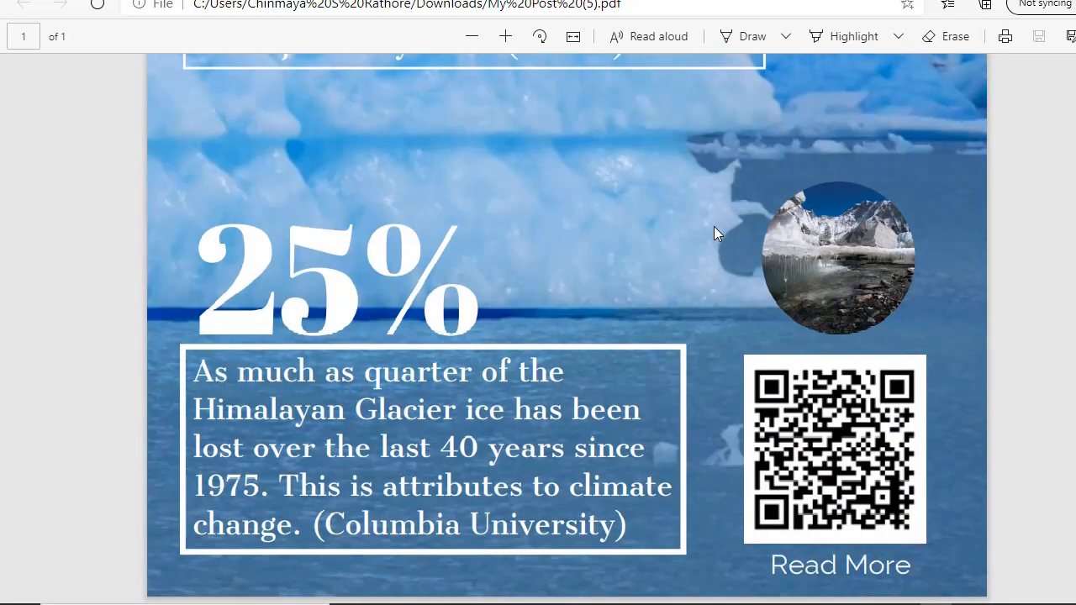
scroll(716, 220, up, 4)
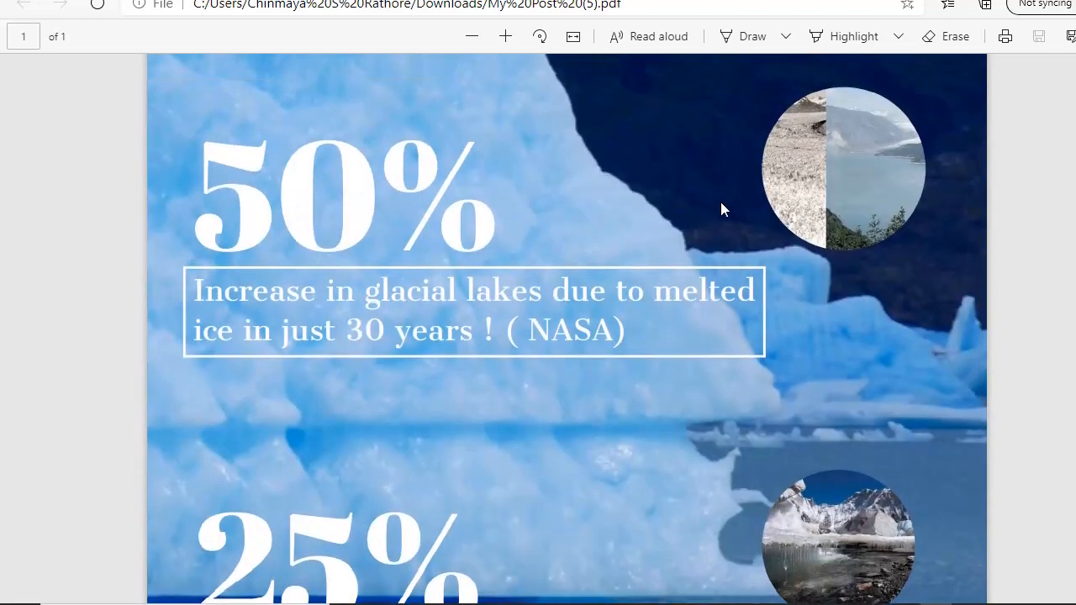
scroll(718, 210, down, 4)
scroll(718, 211, up, 12)
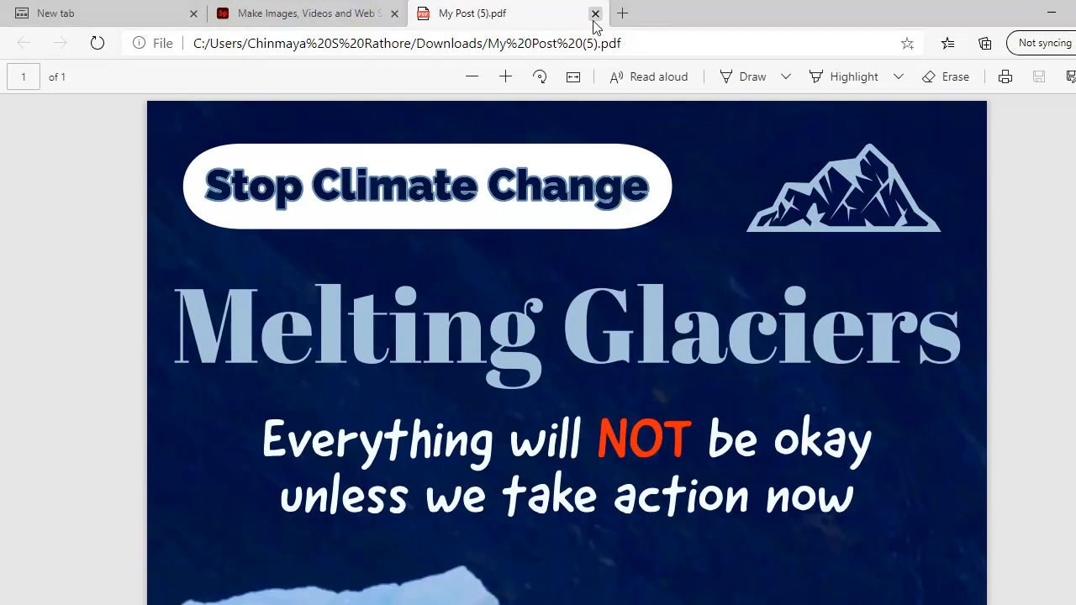
click(594, 12)
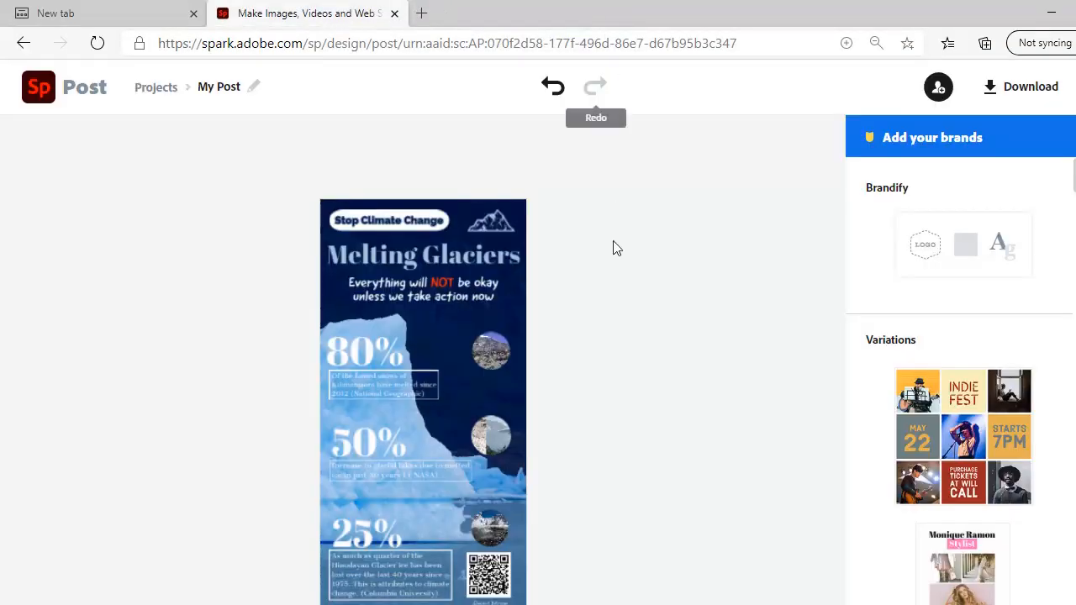